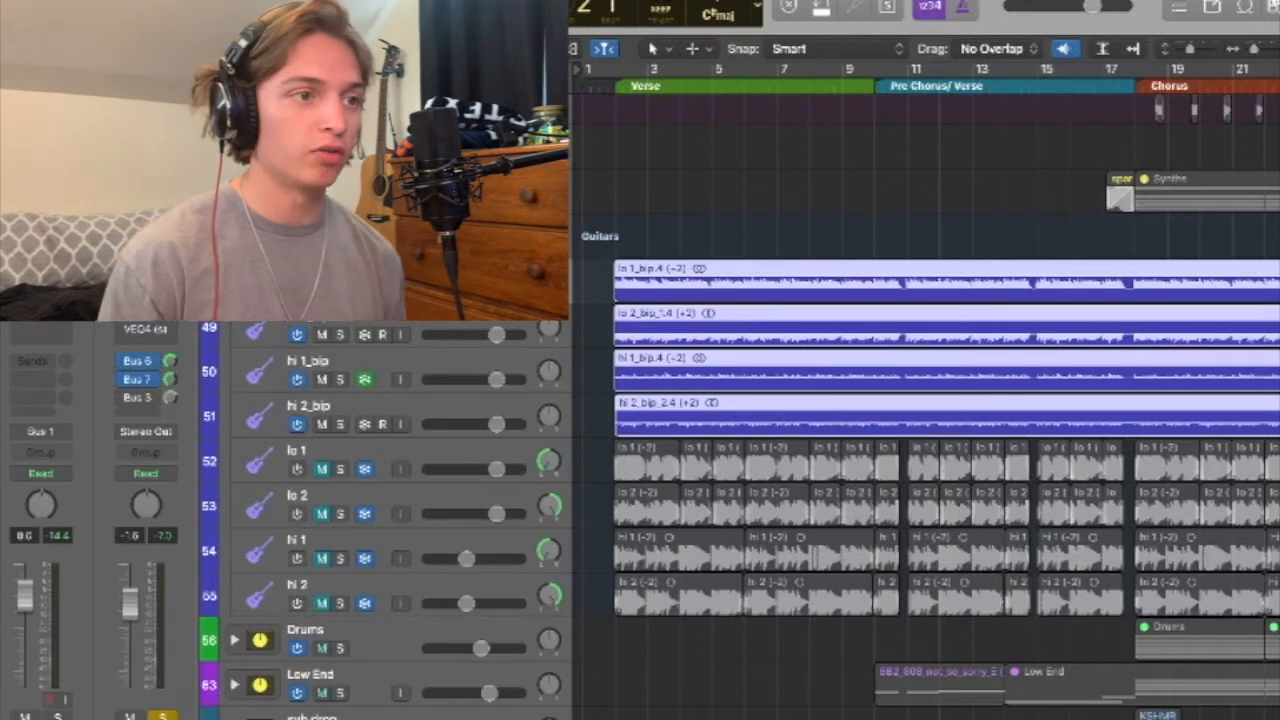
Undo the last transposition of the four selected bounced guitar regions.
key("super+z")
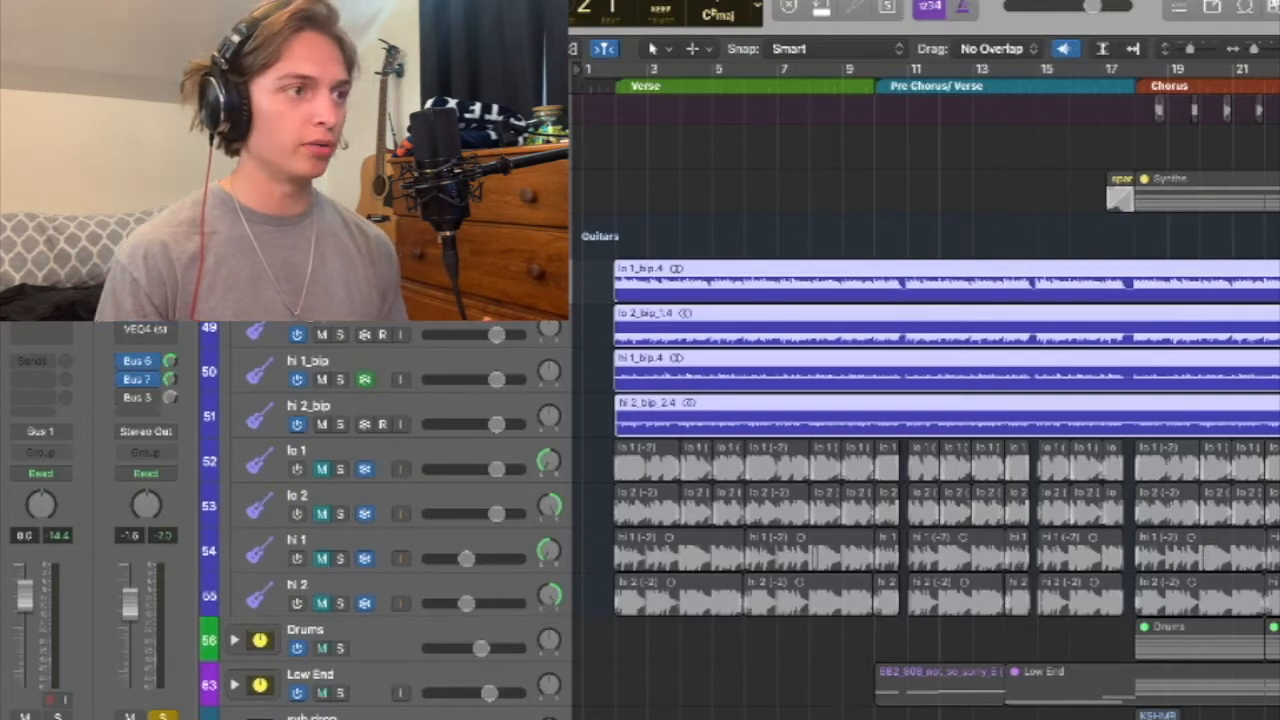
left_click(365, 380)
scroll(340, 500, "up", 7)
left_click(340, 582)
Solo the four bounced guitar tracks and play them around the start of the pre-chorus.
scroll(924, 450, "right", 8)
scroll(924, 450, "down", 8)
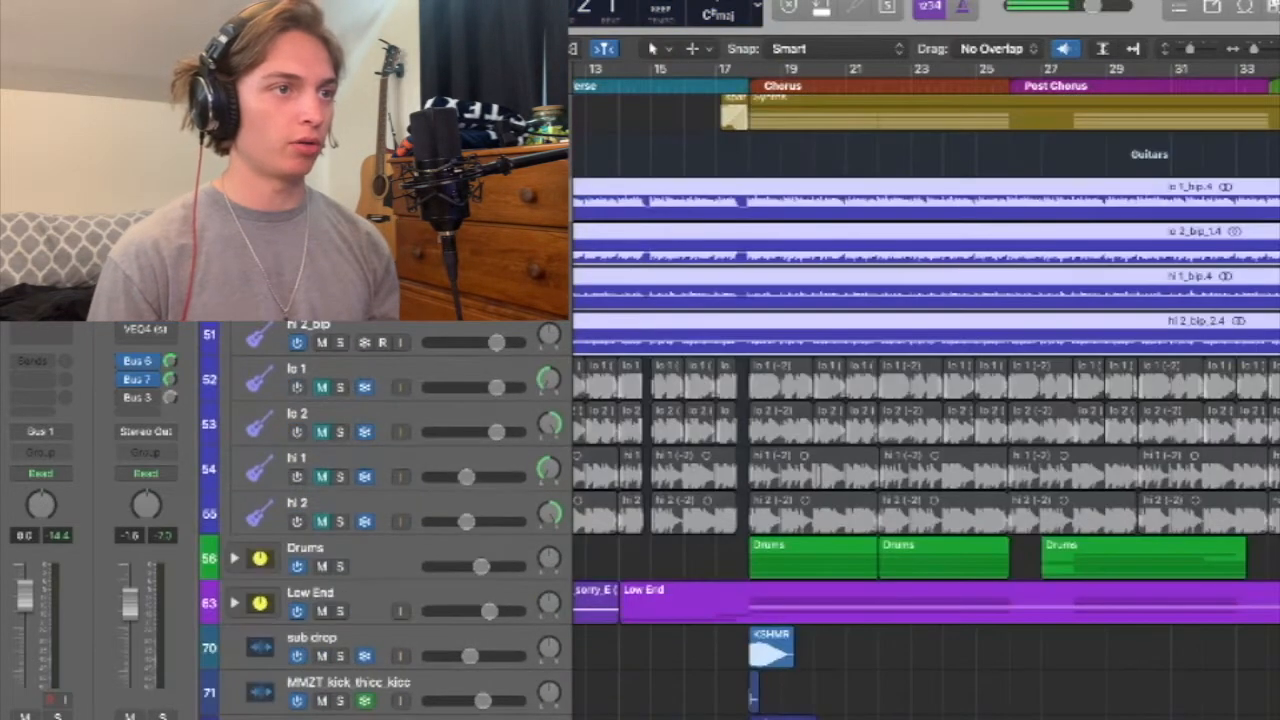
scroll(926, 392, "left", 6)
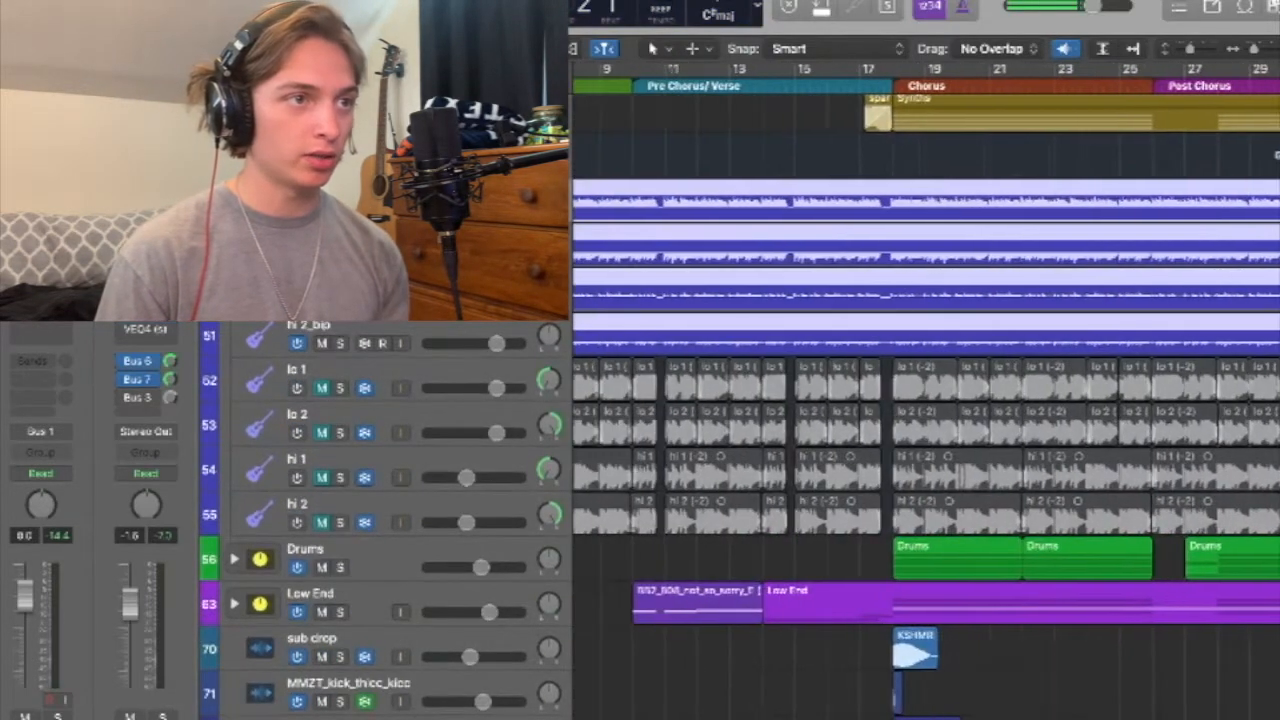
key("s")
key("space")
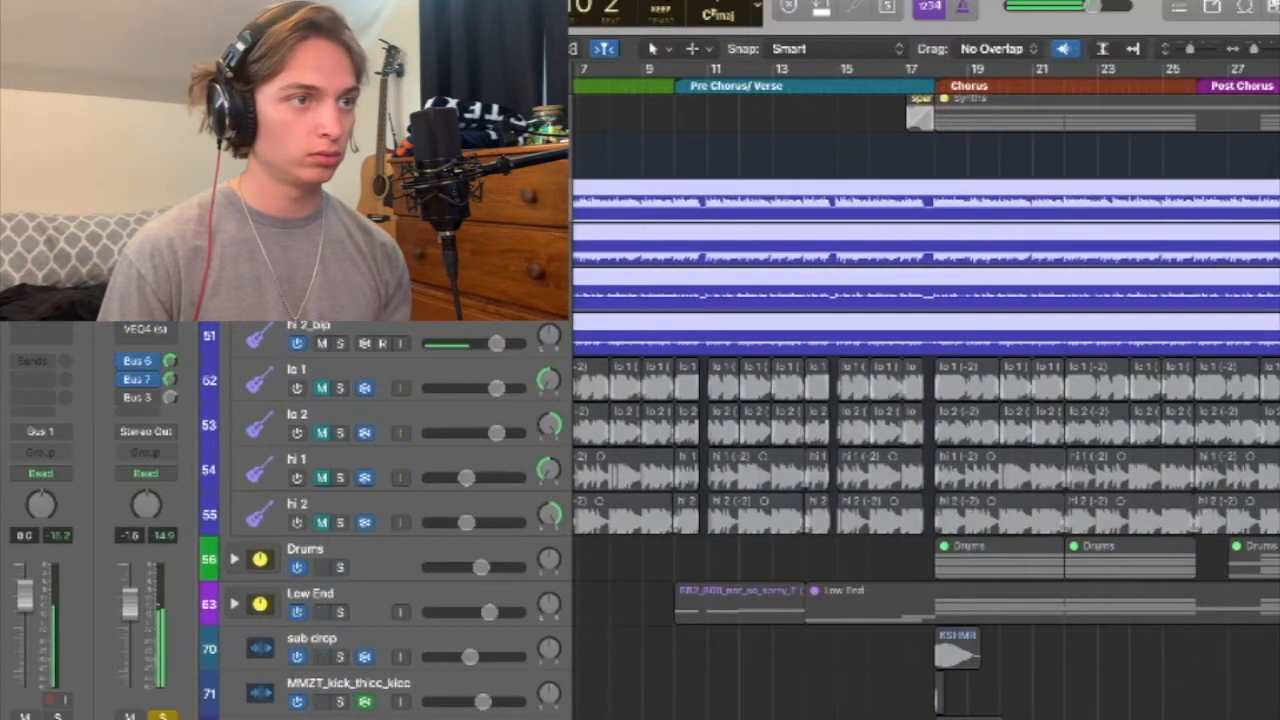
Collapse the Guitars track stack.
key("super+Right")
key("super+Right")
key("super+Right")
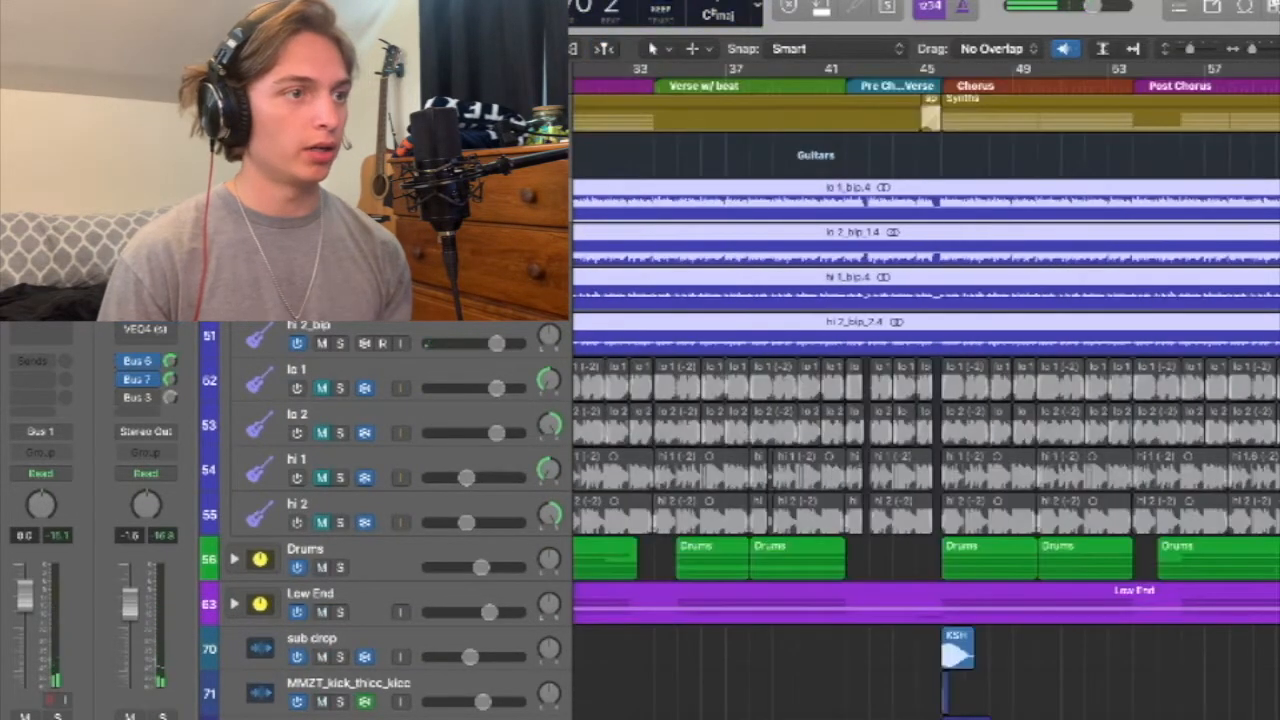
left_click(235, 155)
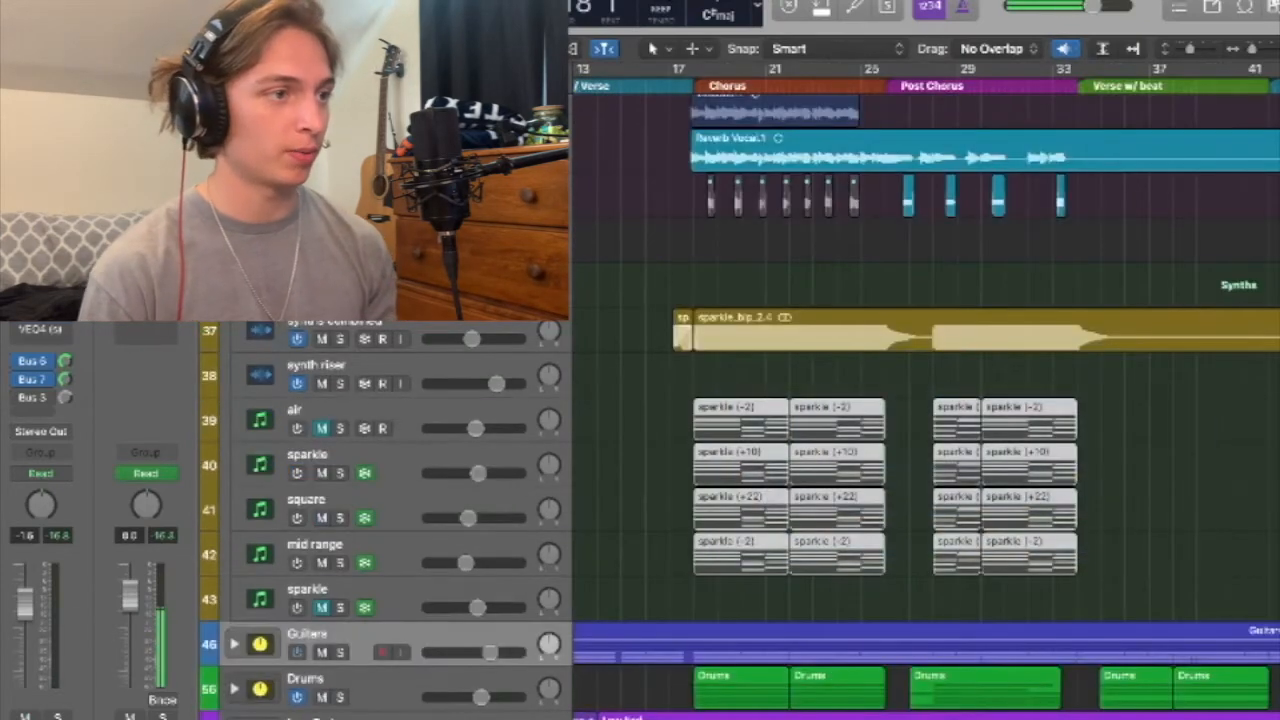
Audition the soloed combined synth track going into the chorus, playing it twice from bar 17, and clear the solo.
left_click(306, 499)
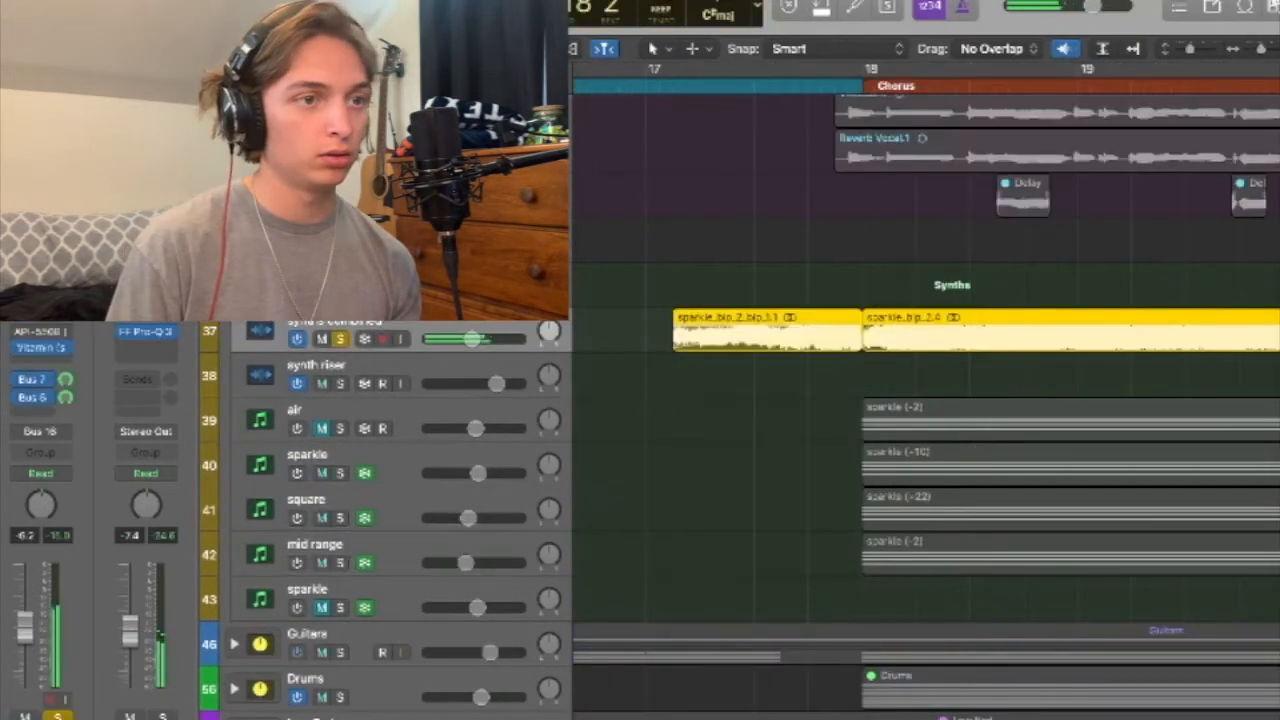
scroll(926, 380, "down", 5)
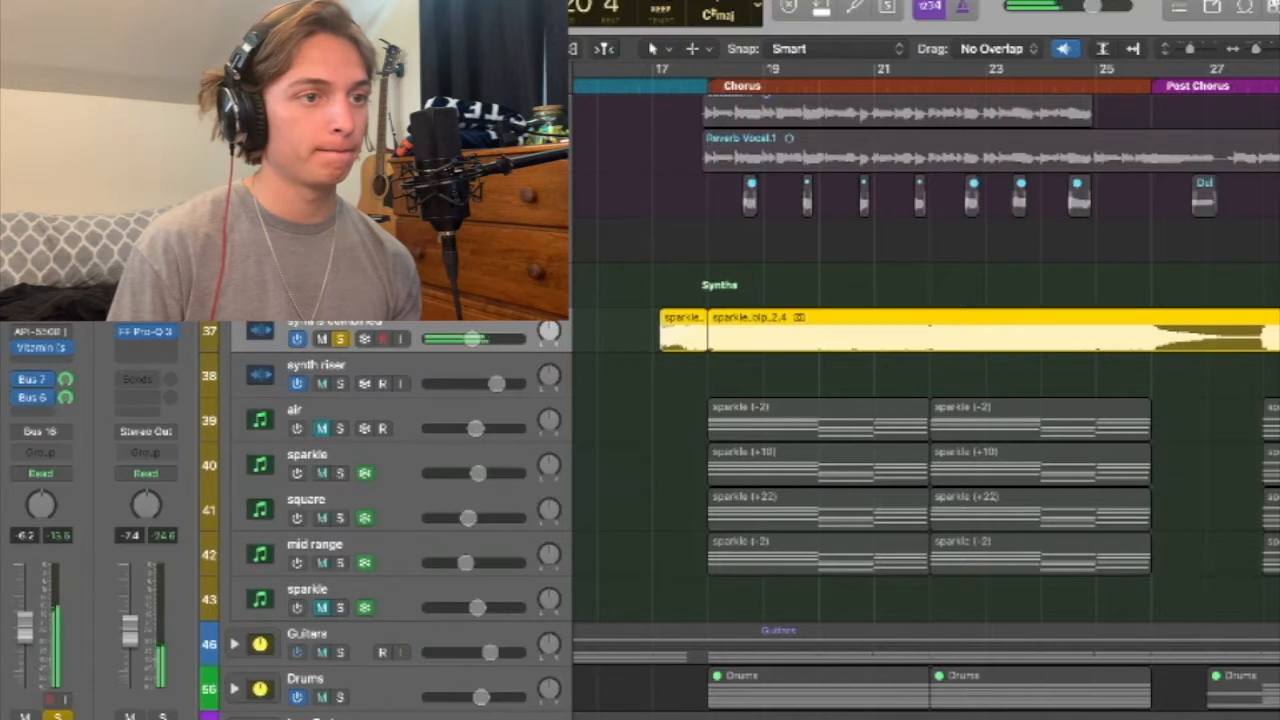
key("space")
key("s")
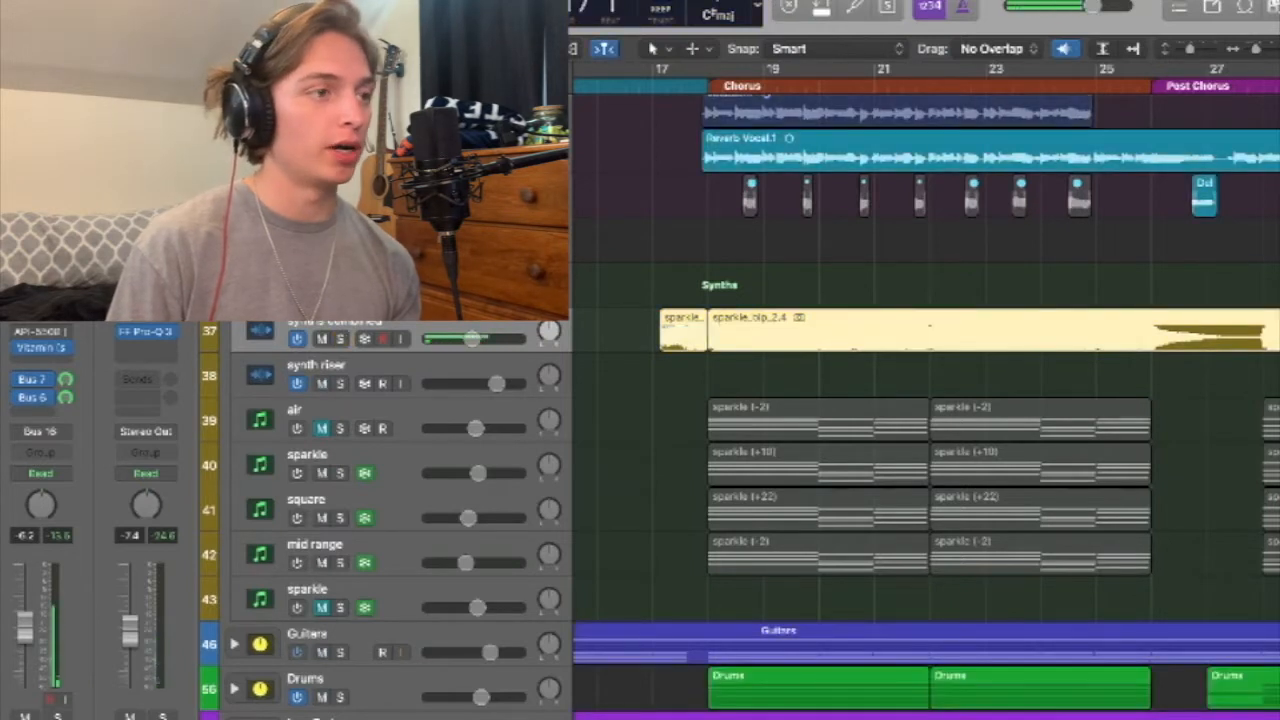
key("s")
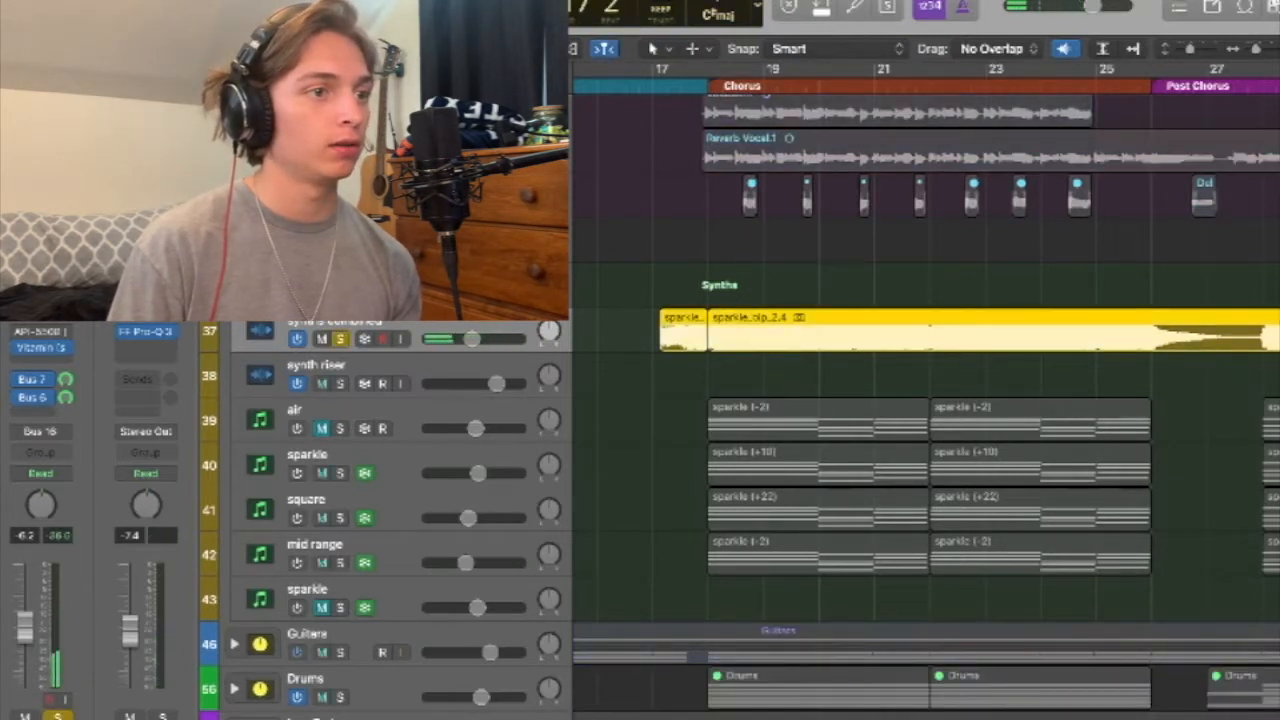
key("space")
key("s")
Play the no release bass track soloed from the start of the pre-chorus in the Low End group.
scroll(925, 390, "right", 15)
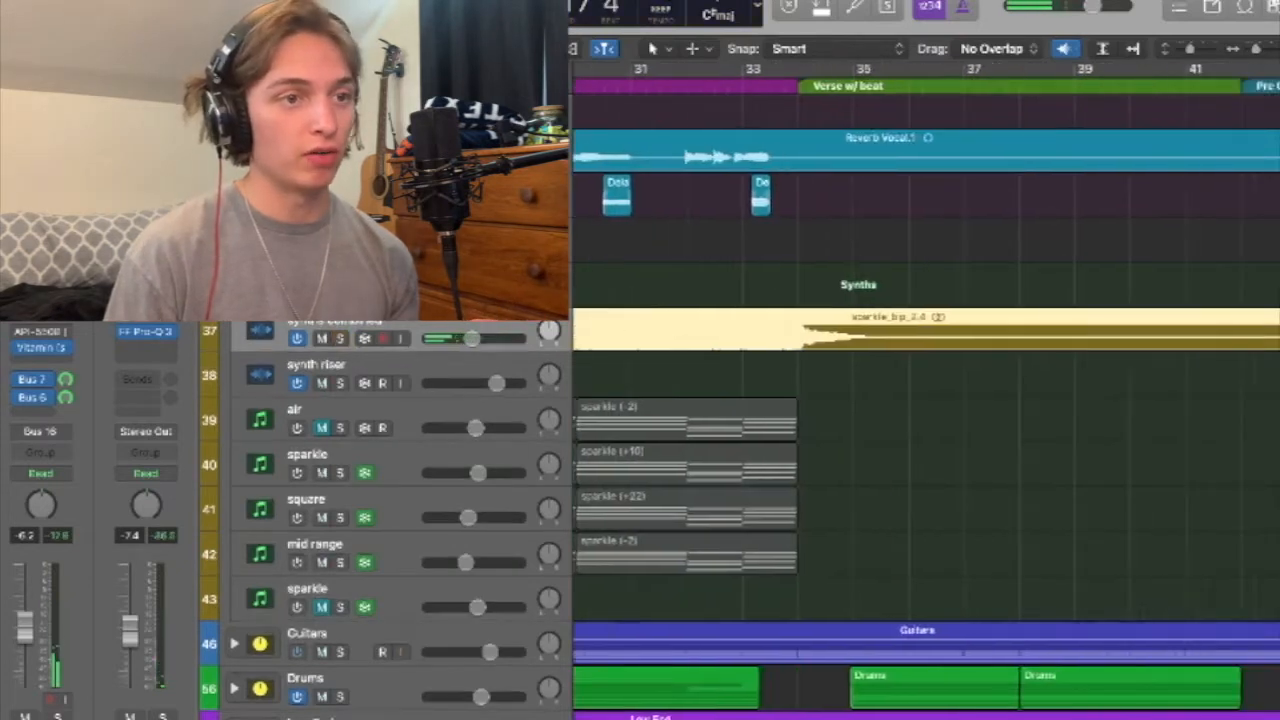
scroll(928, 390, "down", 10)
scroll(925, 390, "left", 3)
scroll(716, 390, "up", 8)
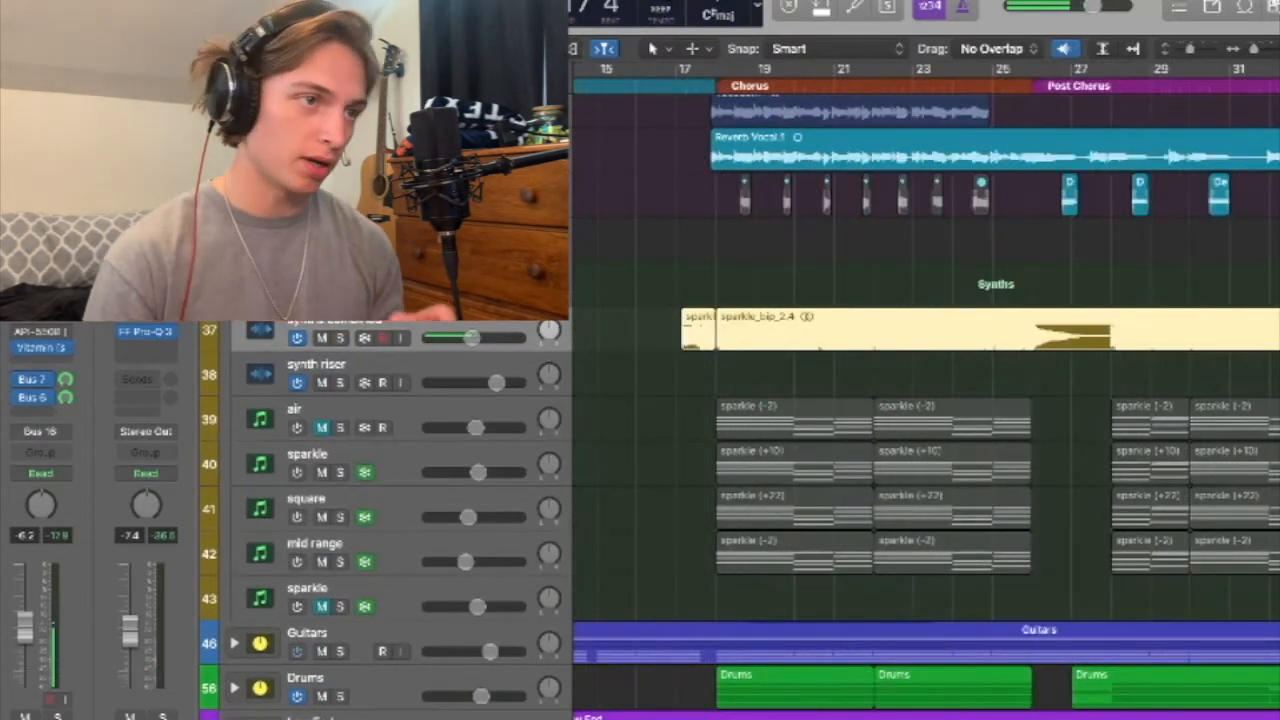
scroll(925, 400, "up", 4)
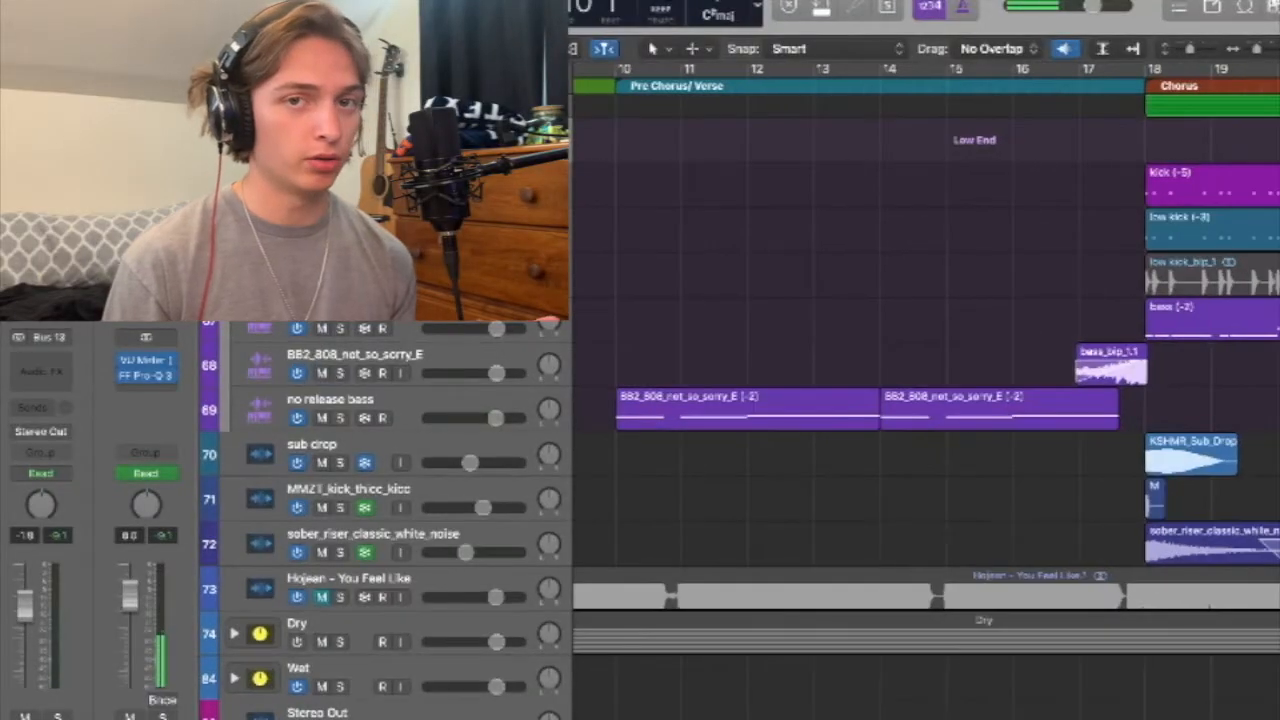
scroll(925, 400, "right", 2)
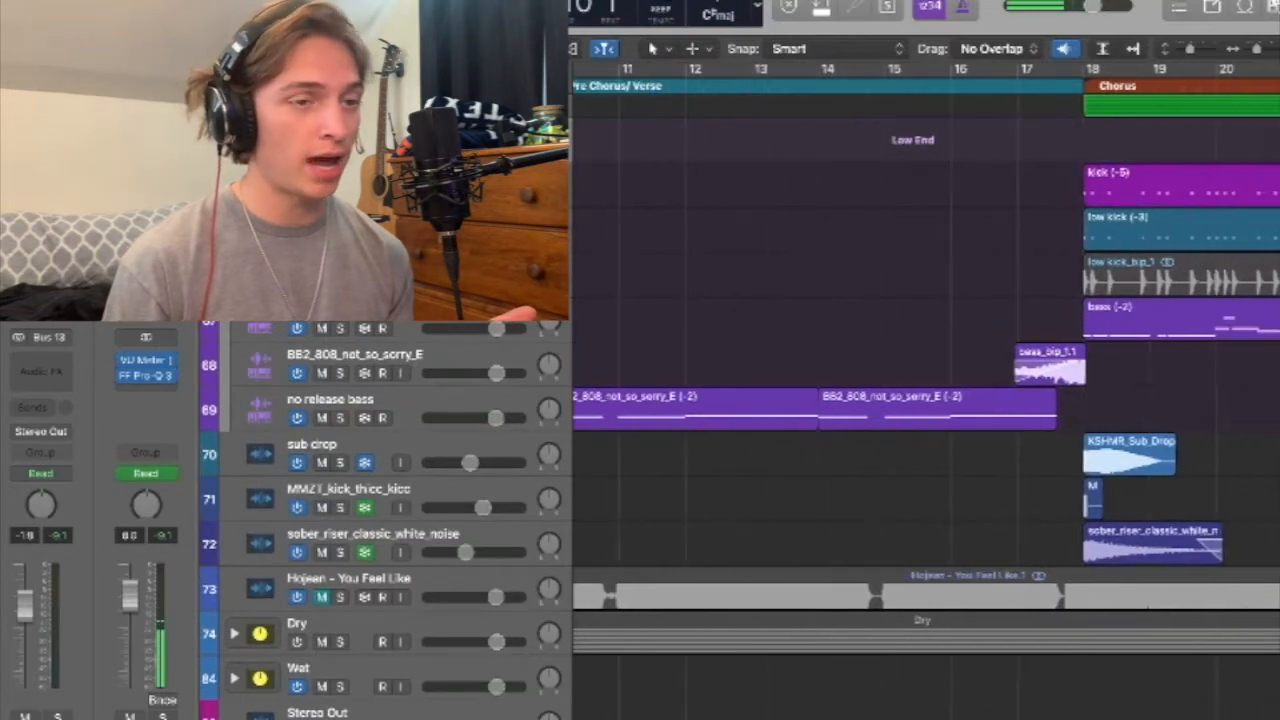
scroll(925, 400, "left", 4)
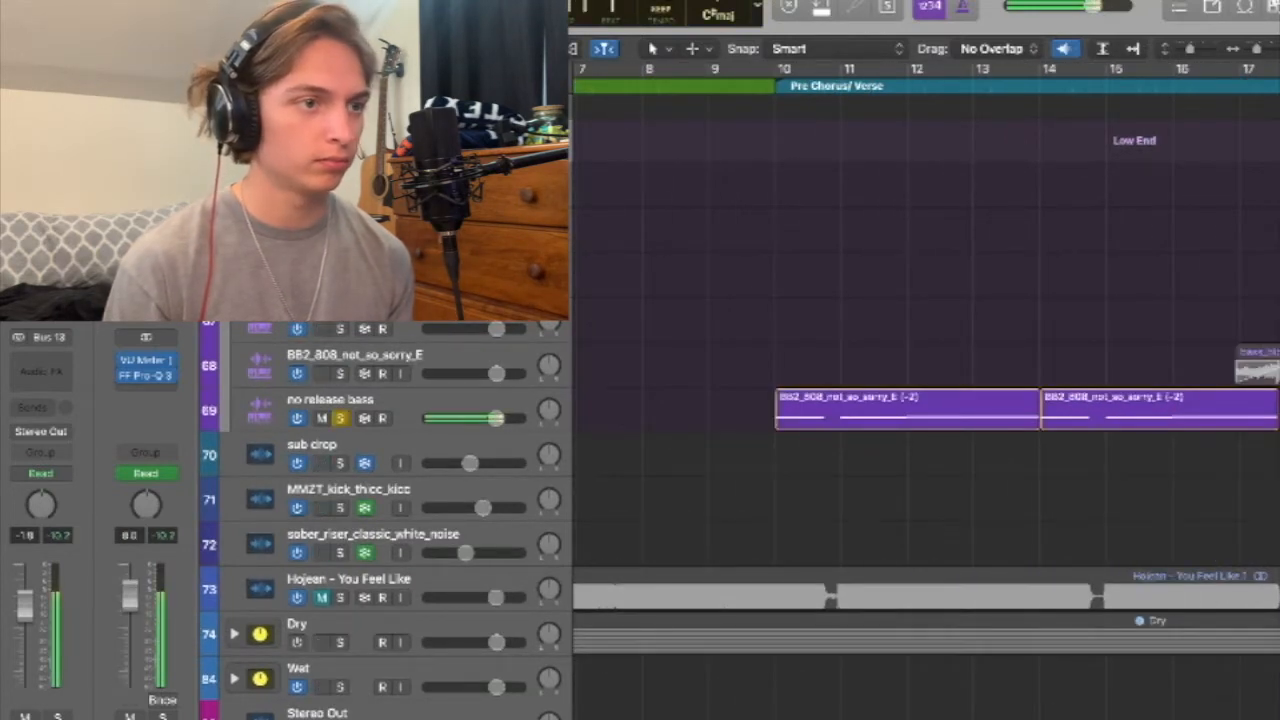
scroll(925, 400, "right", 3)
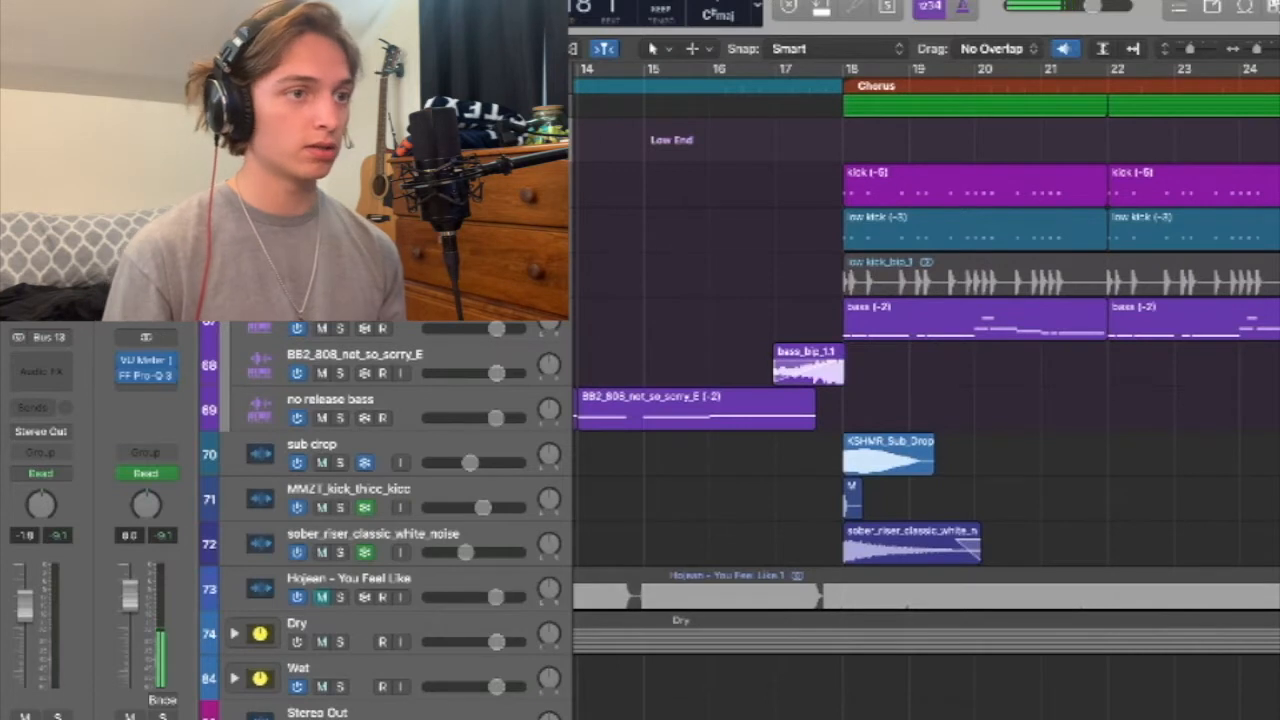
Audition the BB2_808_not_so_sorry_E and bass tracks soloed across the transition into the chorus, and clear their solos.
key("s")
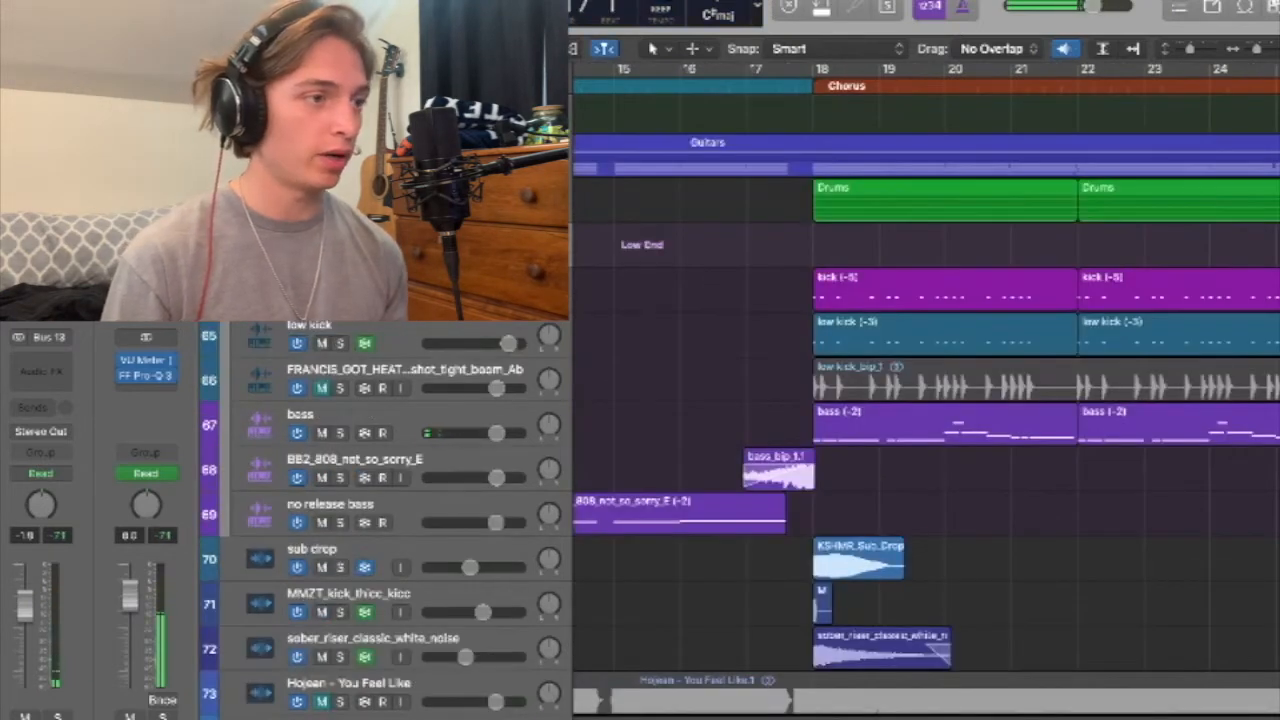
key("s")
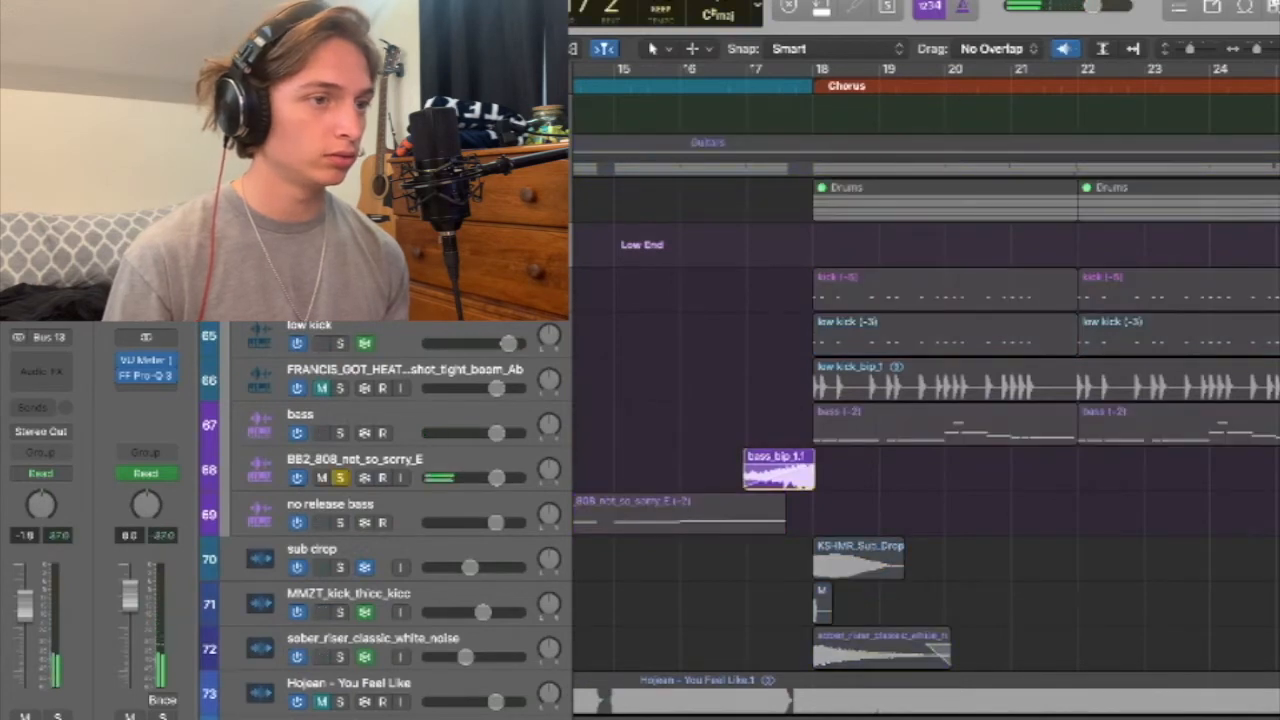
left_click(340, 433)
left_click(340, 478)
left_click(340, 433)
scroll(340, 433, "down", 1)
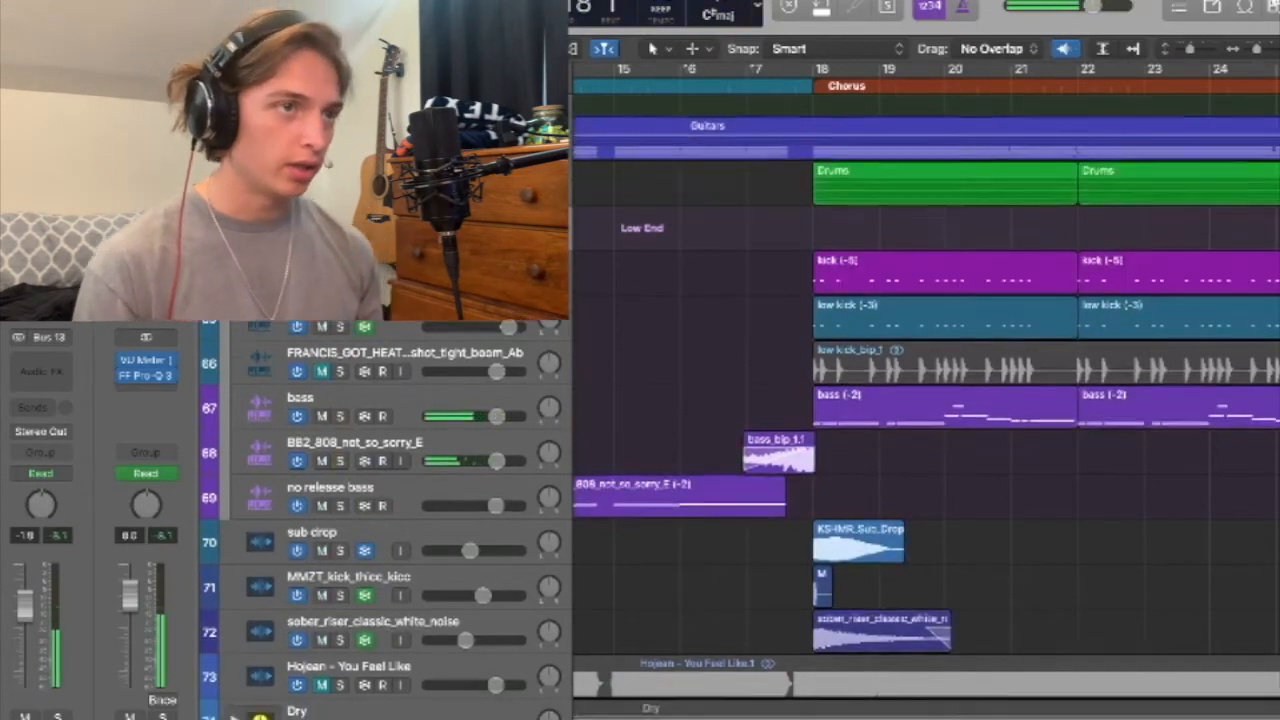
Select the three effect regions at the chorus start and audition the sub drop track soloed.
scroll(925, 420, "down", 2)
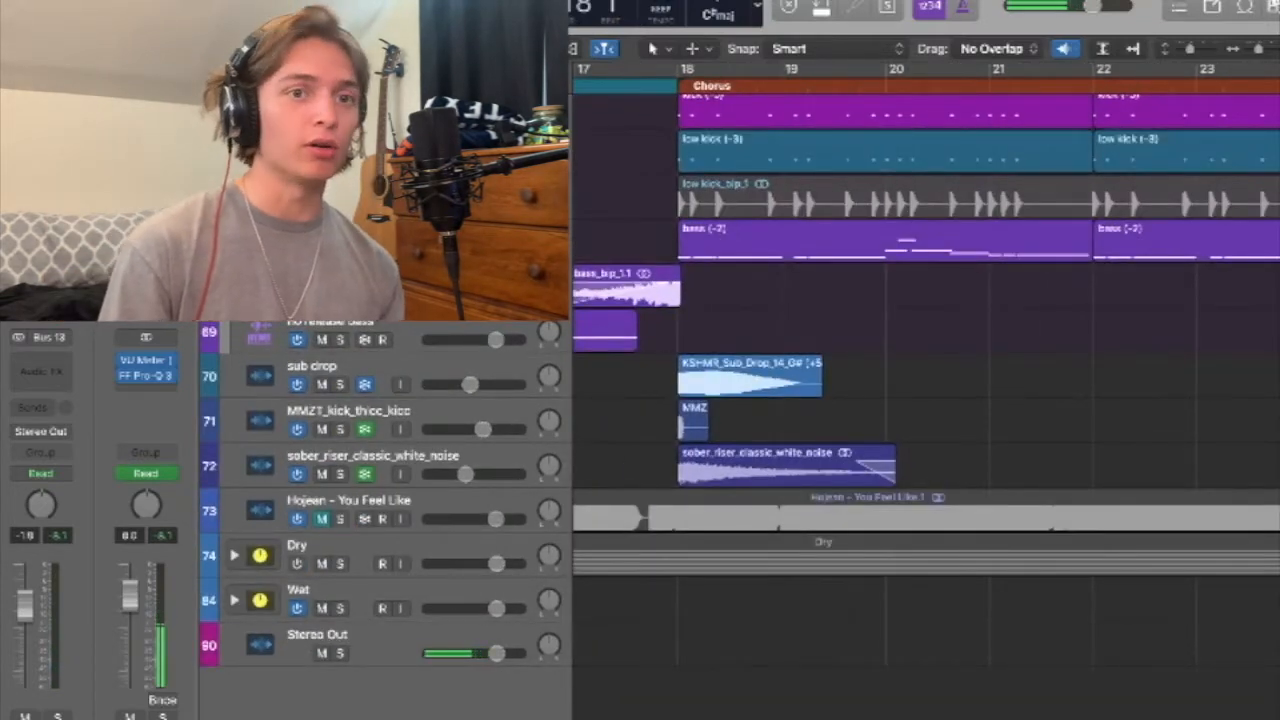
left_click_drag(852, 328, 710, 461)
left_click_drag(967, 345, 693, 460)
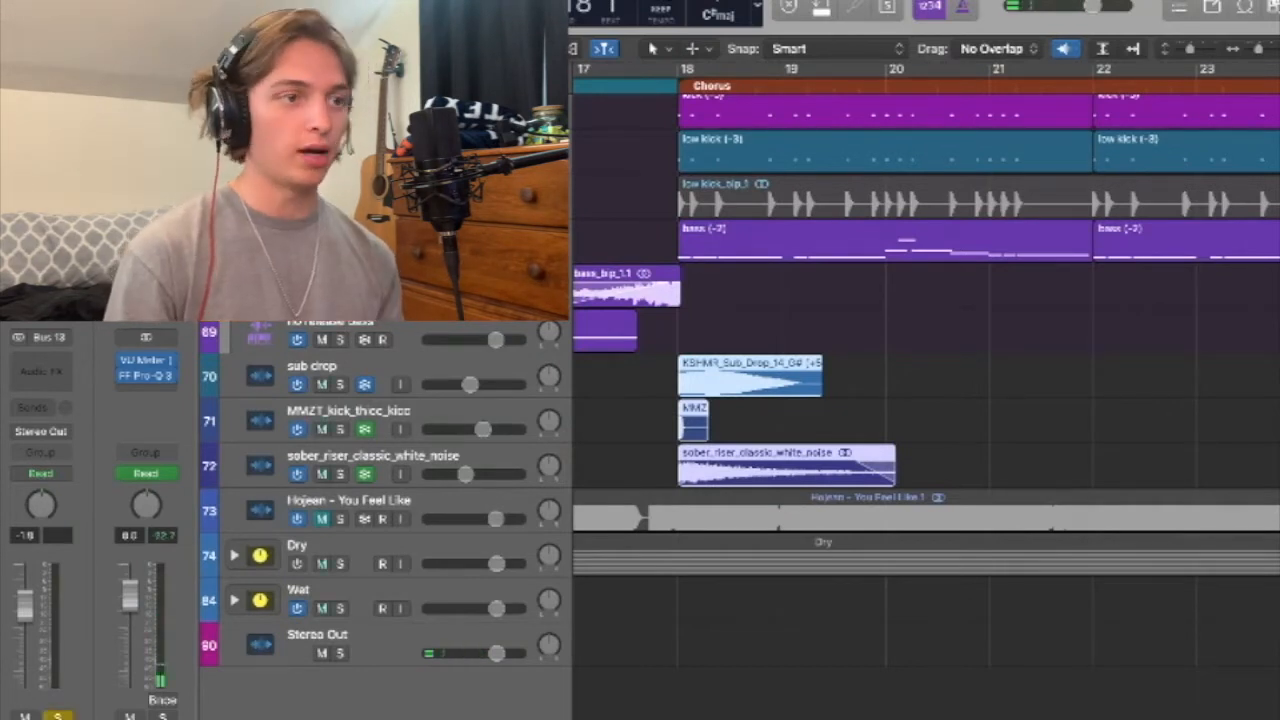
key("s")
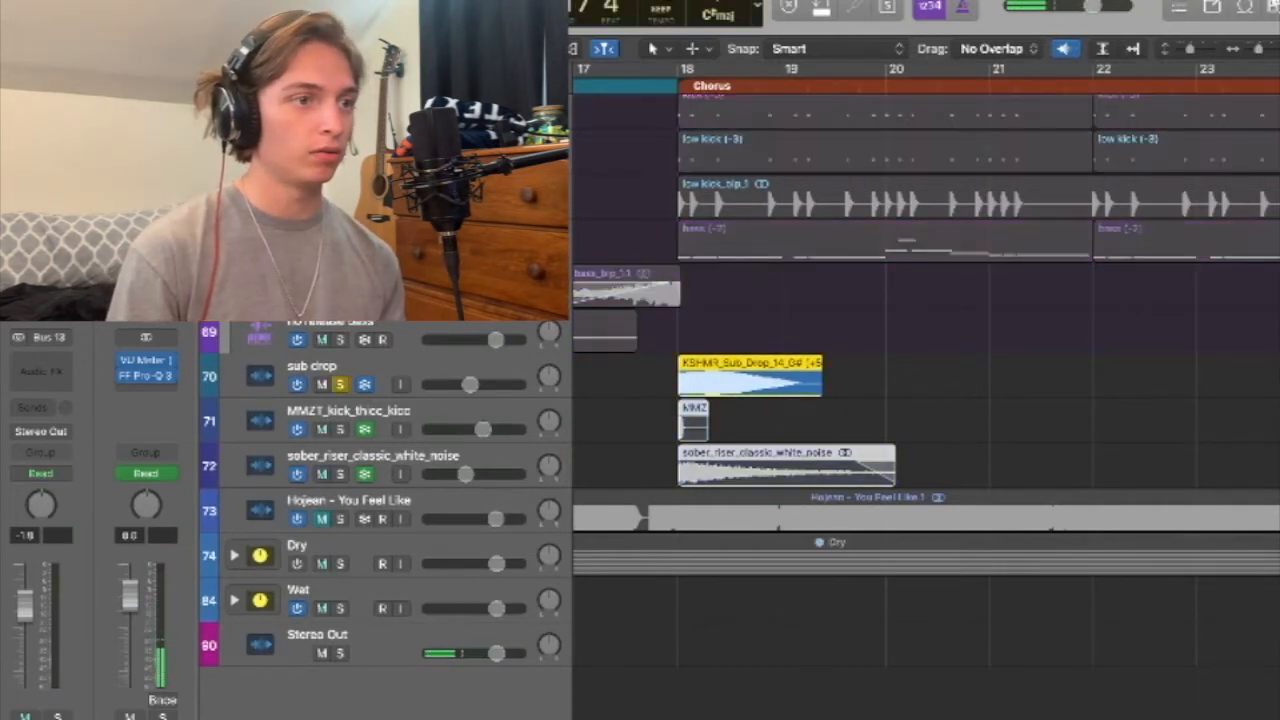
key("s")
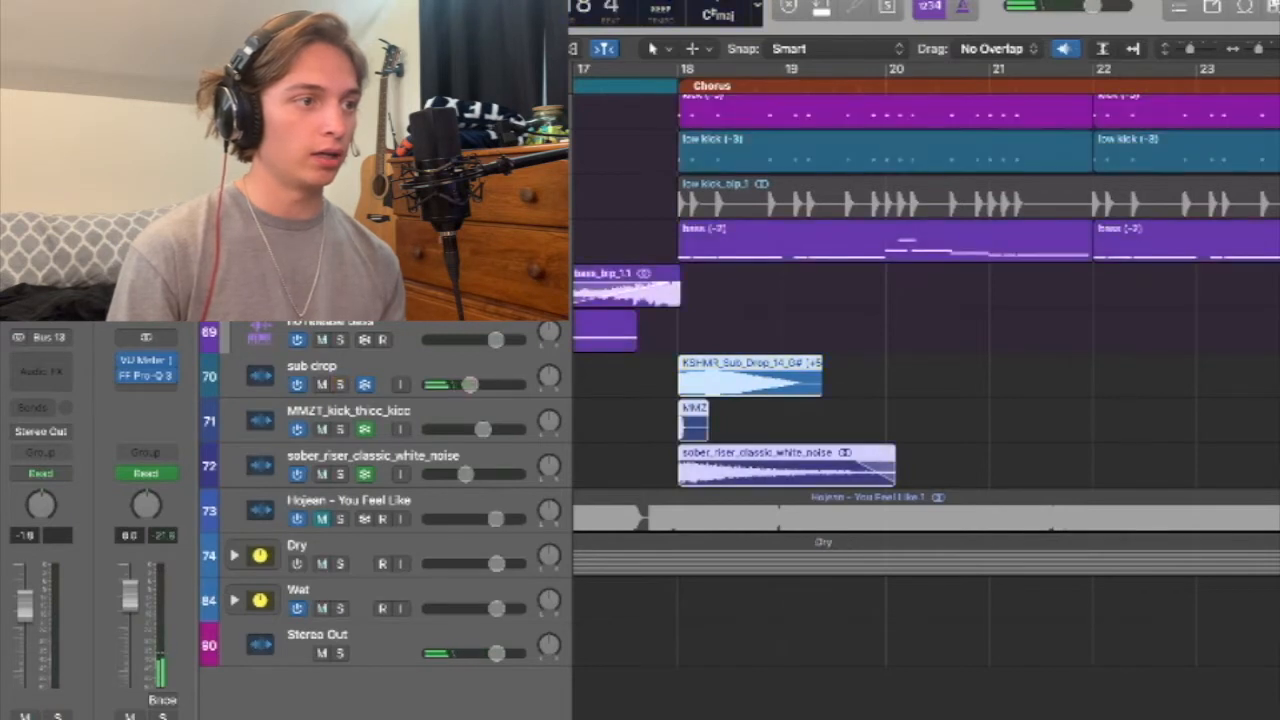
Audition the MMZT_kick_thicc_kicc and sober_riser_classic_white_noise tracks soloed at the chorus start.
left_click(350, 411)
key("s")
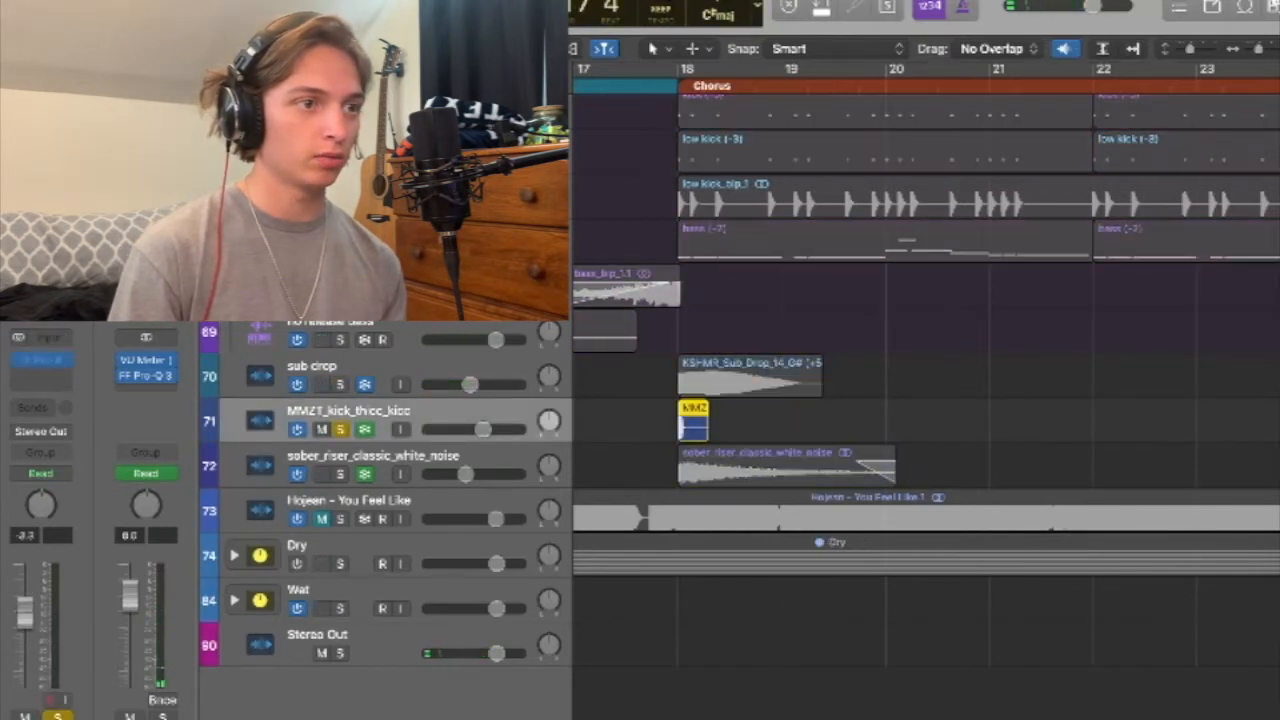
key("space")
key("s")
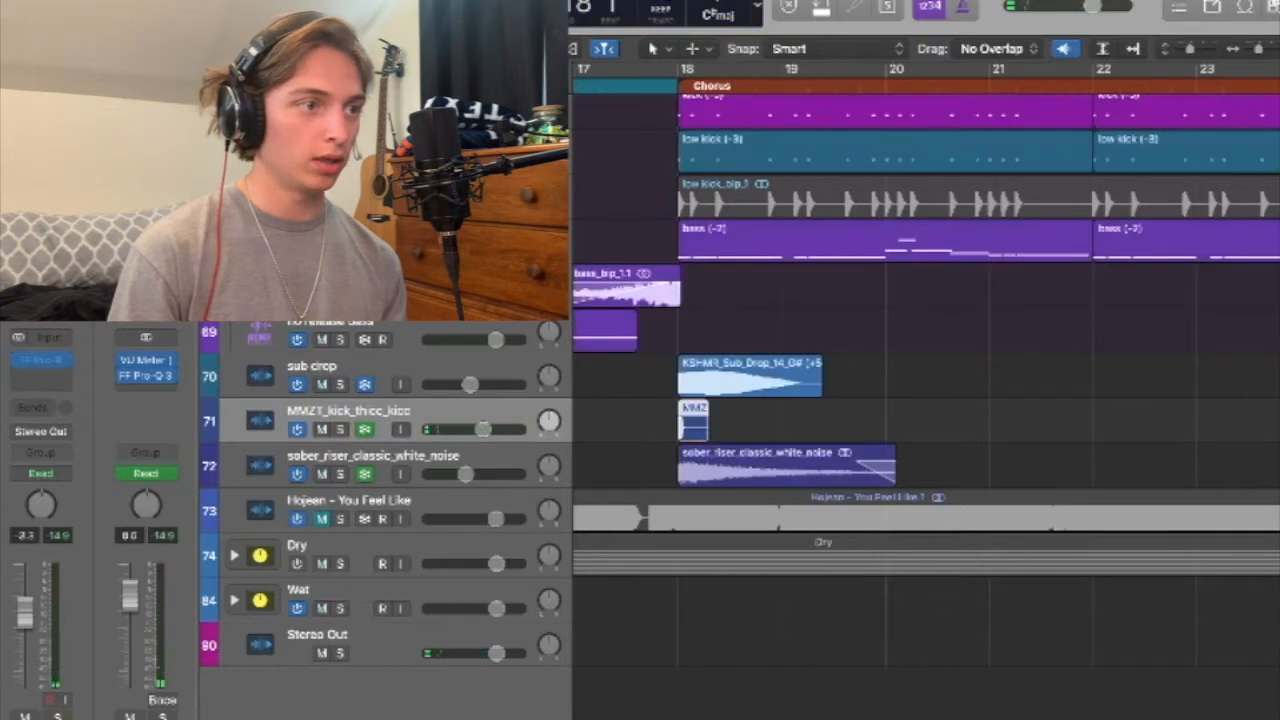
key("Down")
key("s")
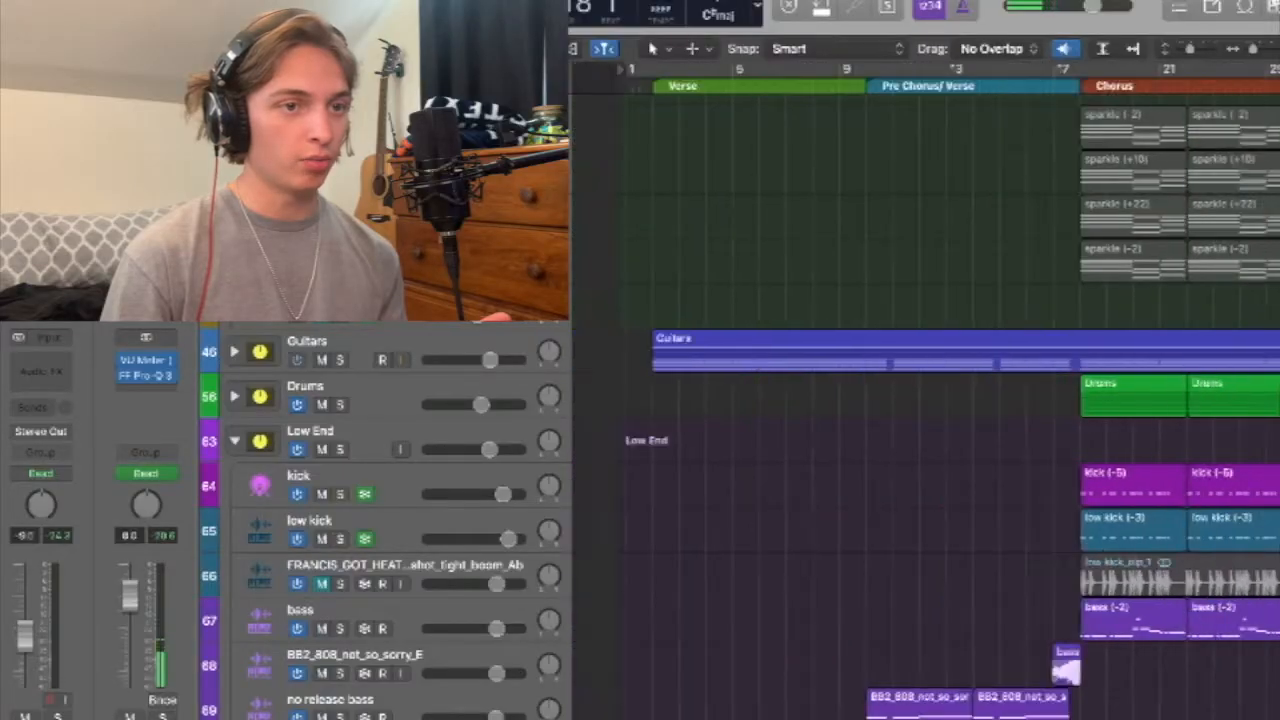
Set the cycle range over the first chorus, from bar 18 to bar 26.
scroll(925, 400, "right", 8)
scroll(925, 400, "left", 4)
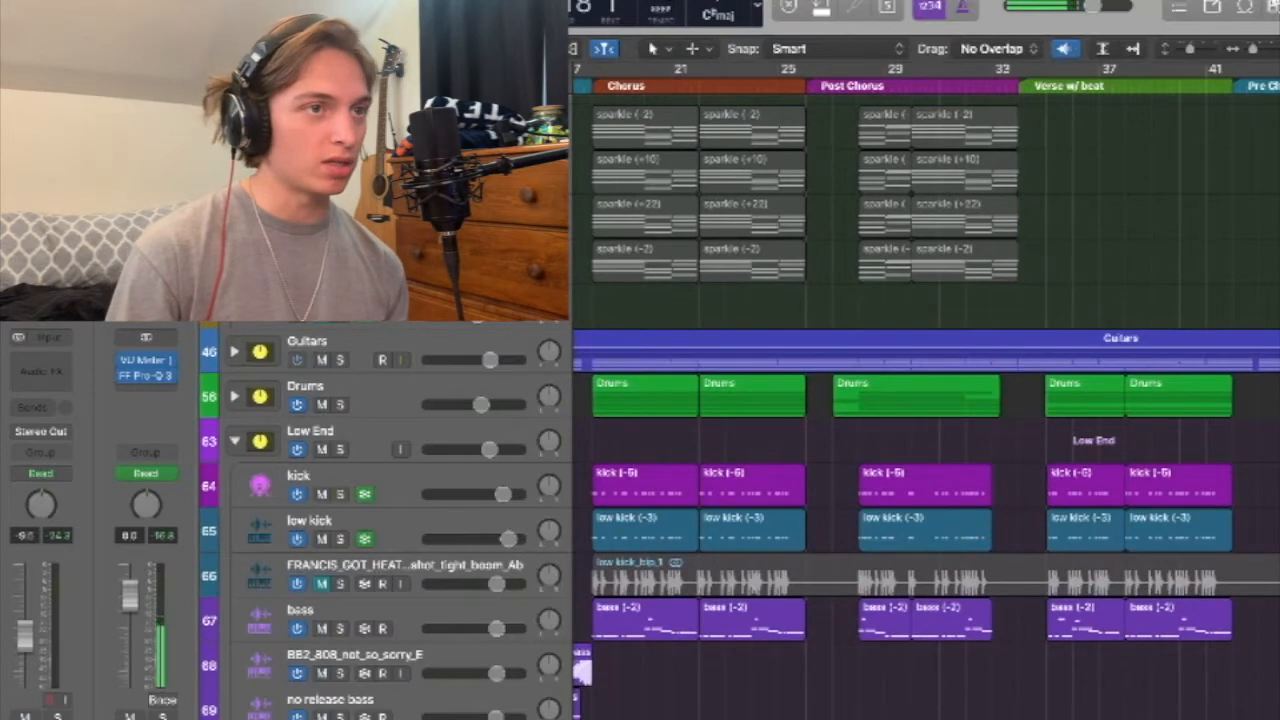
scroll(925, 450, "left", 4)
scroll(925, 450, "down", 1)
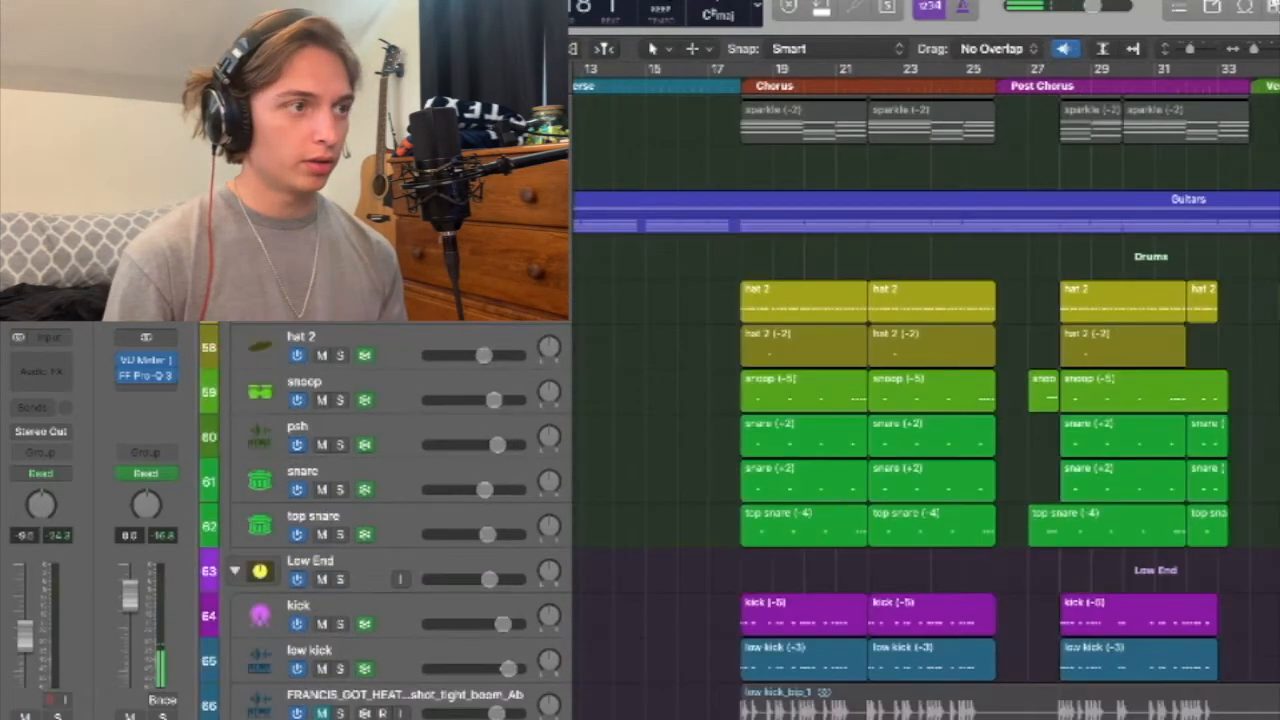
key("super+Right")
key("super+Right")
key("super+Right")
key("super+Right")
key("super+Right")
scroll(925, 400, "right", 2)
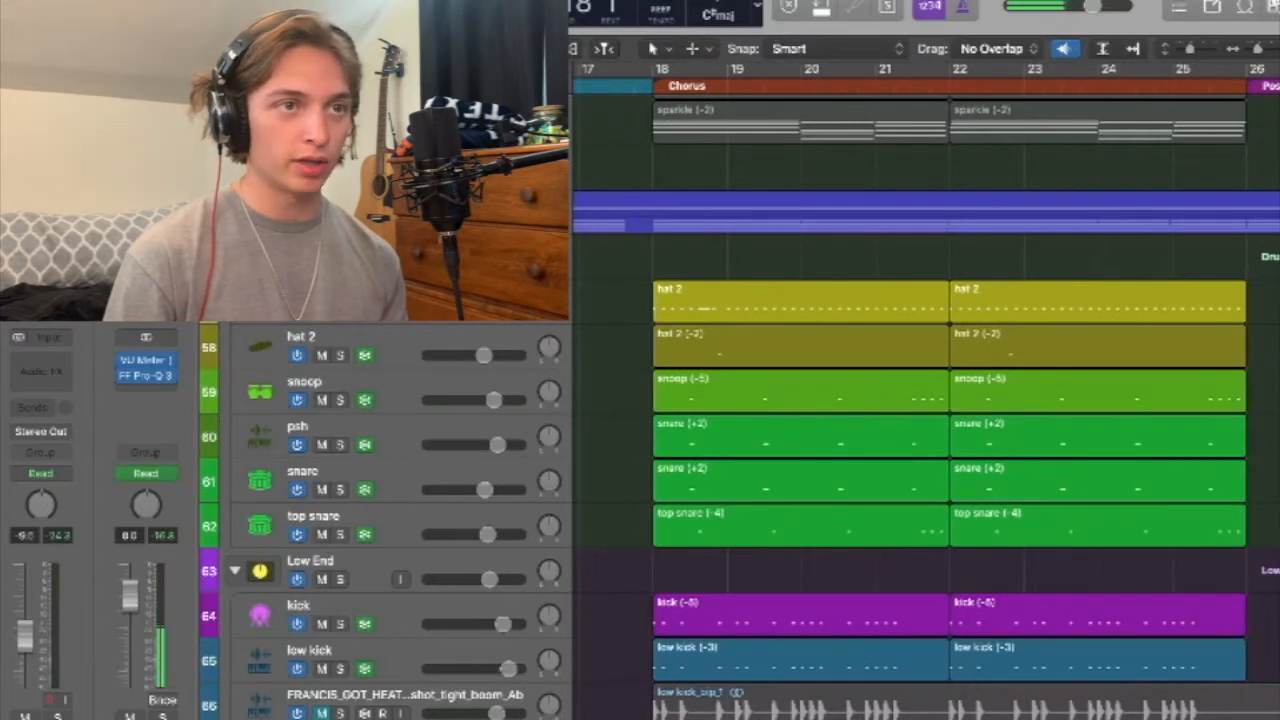
left_click_drag(655, 68, 1244, 68)
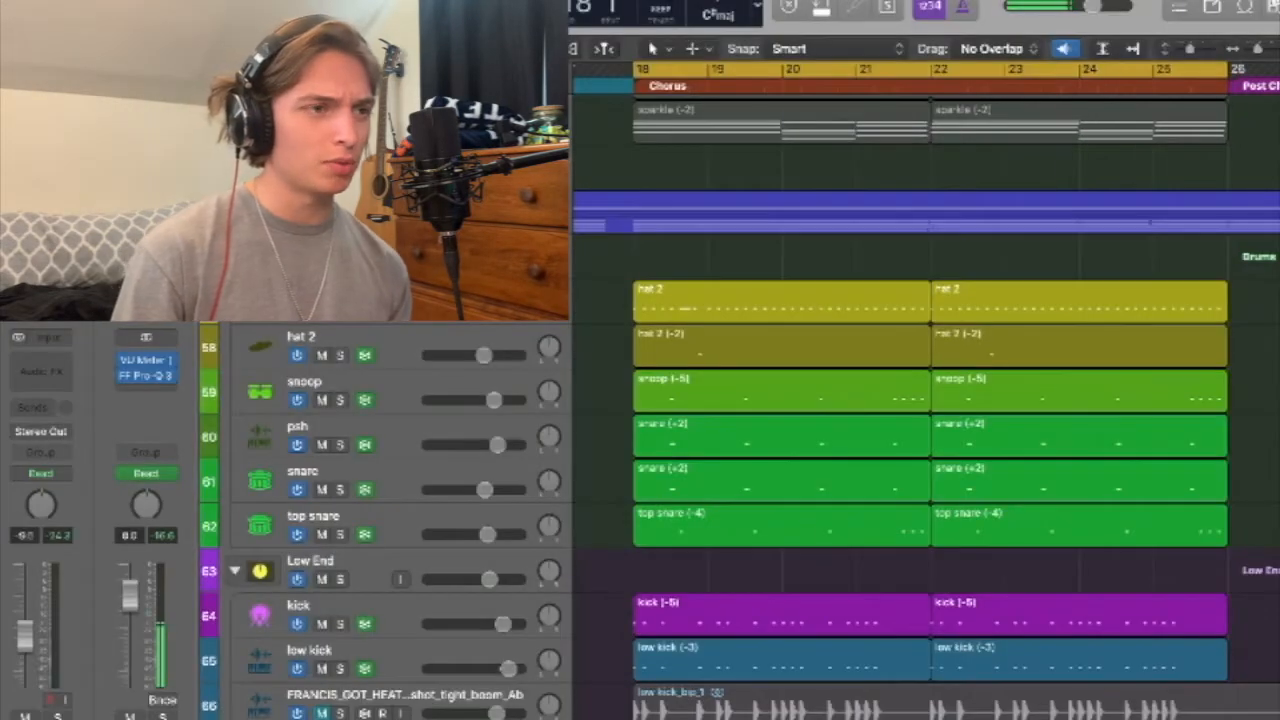
Build up the drums during chorus playback by soloing hat 2, snoop, psh, snare and top snare one after another.
key("s")
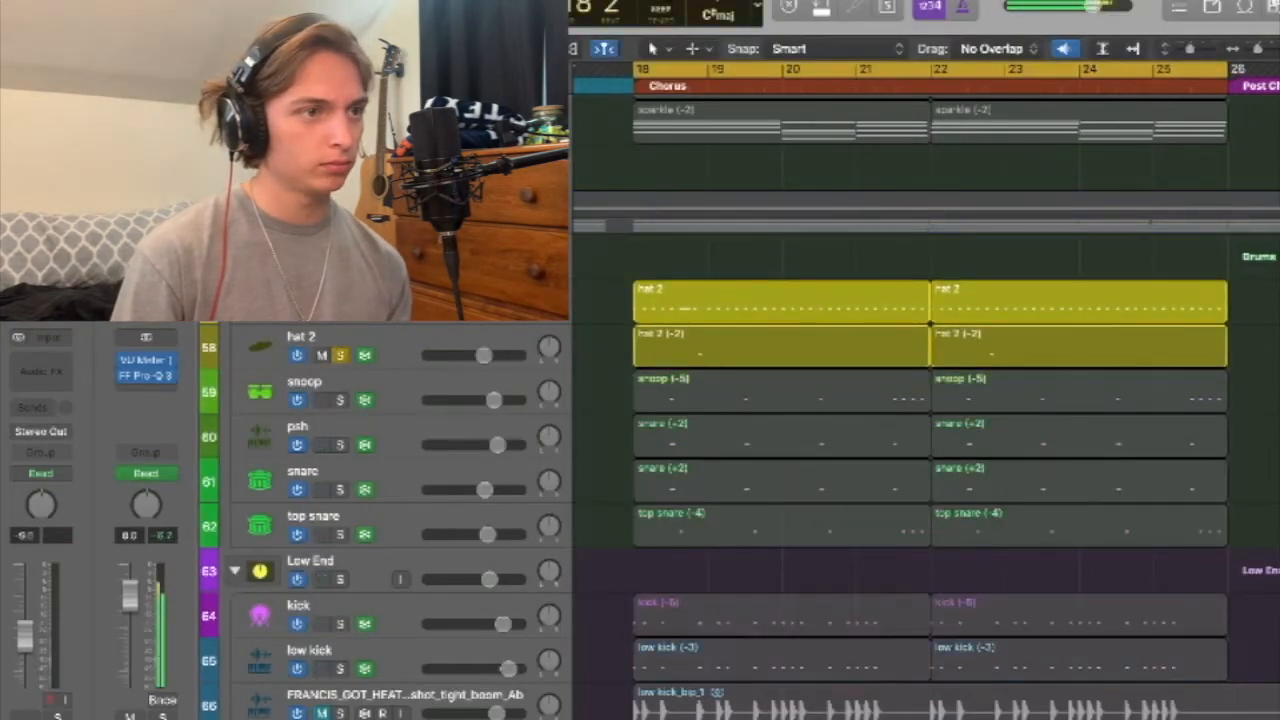
left_click(341, 400)
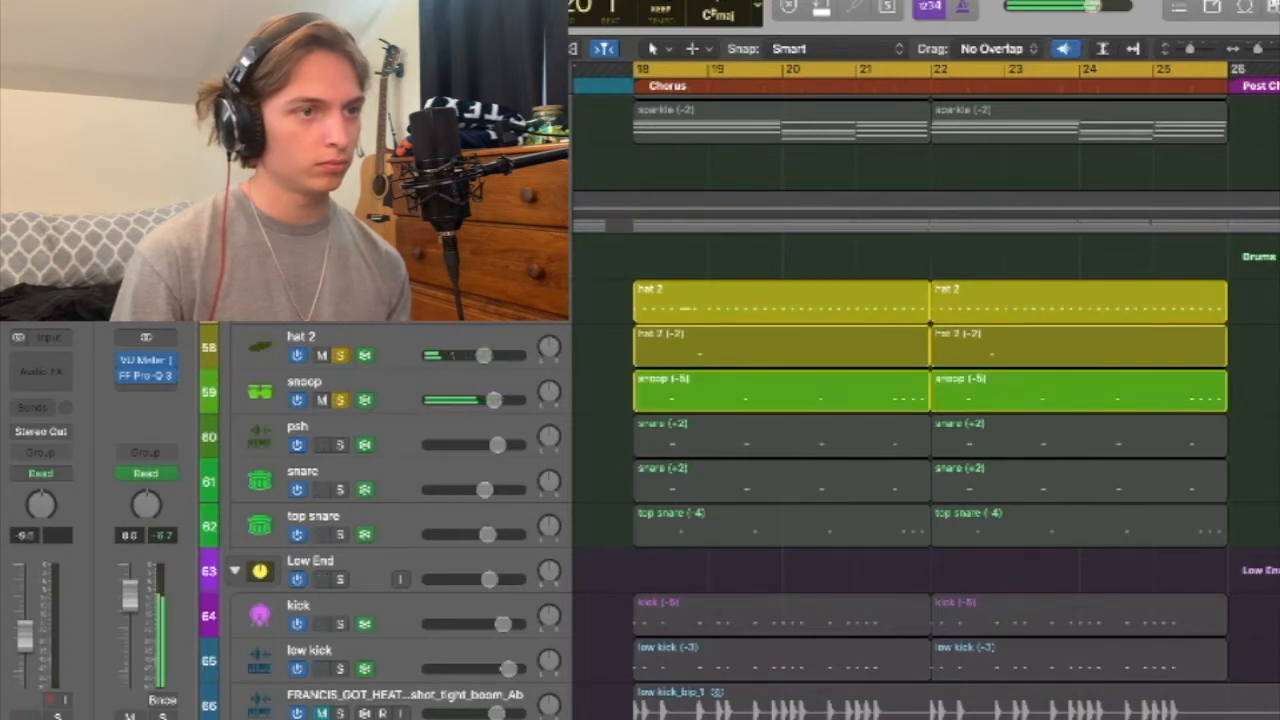
left_click(341, 445)
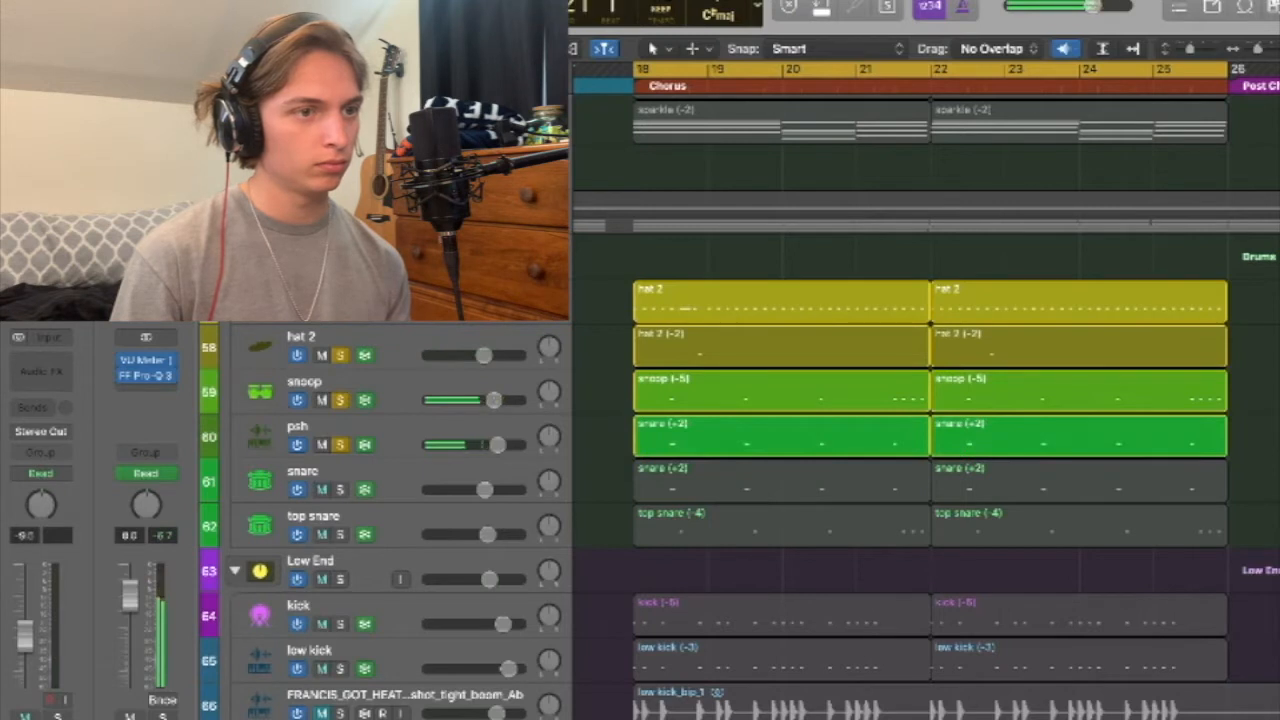
left_click(341, 489)
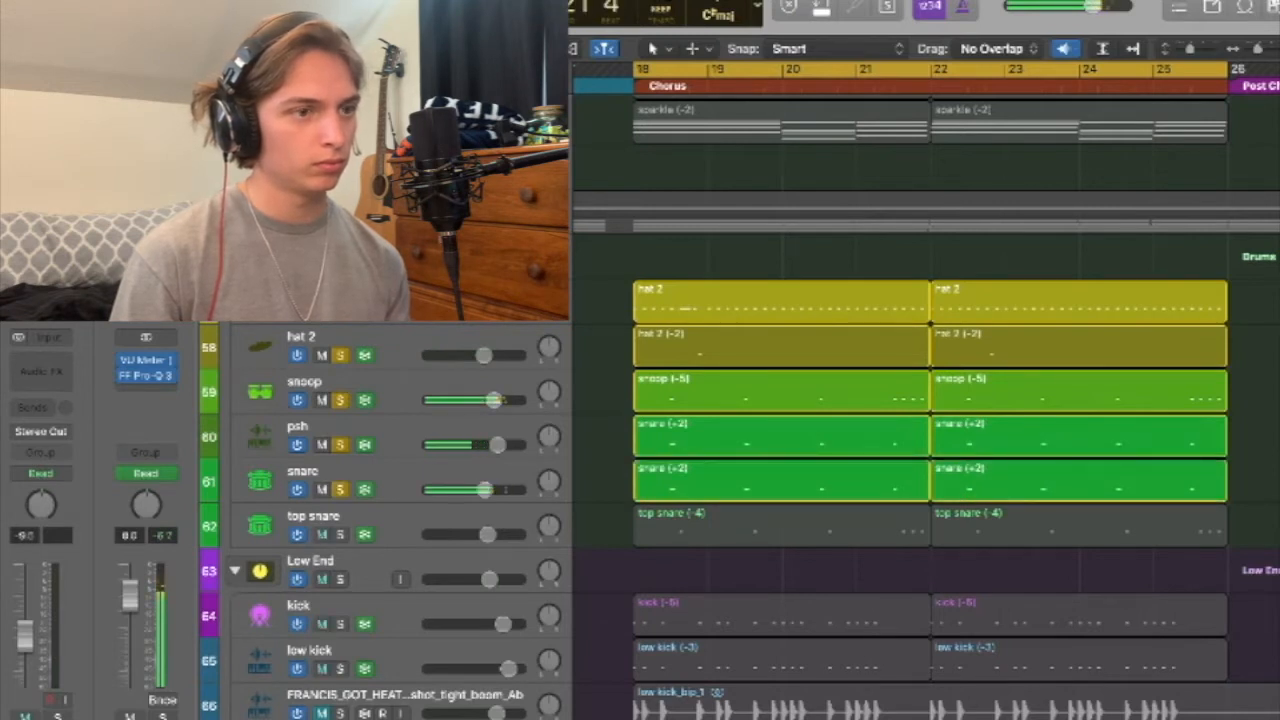
left_click(341, 534)
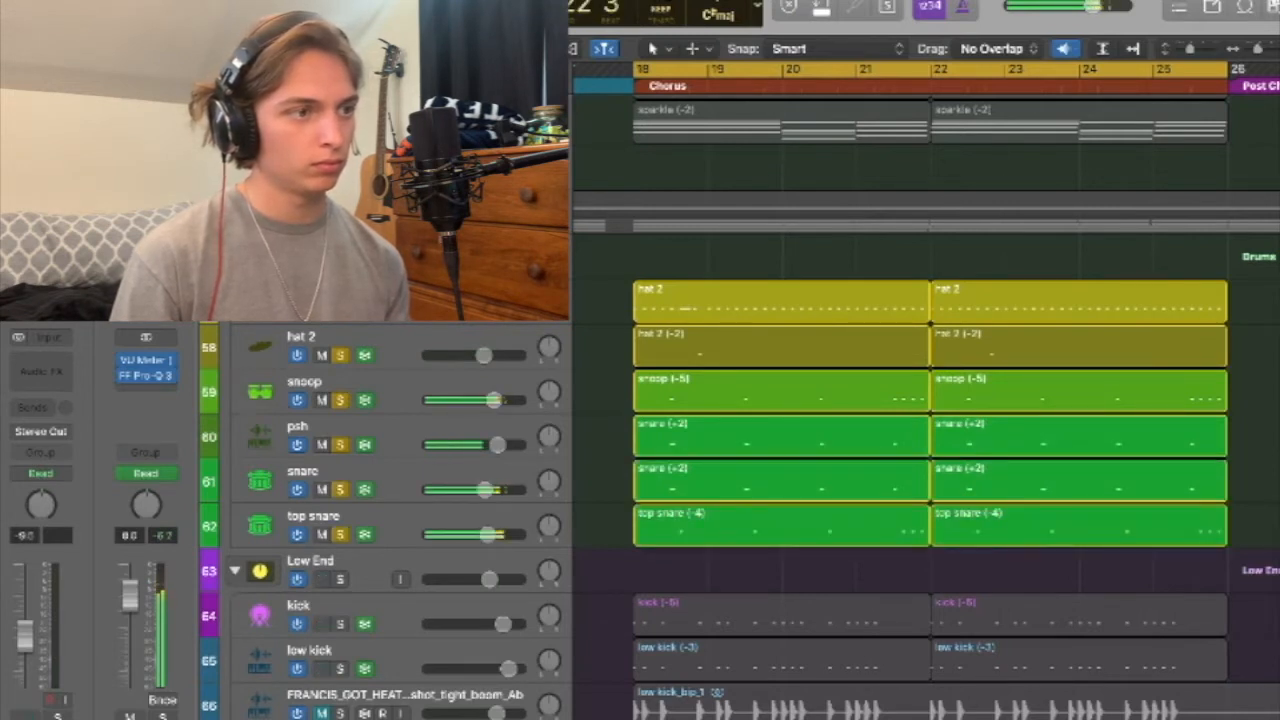
Add the kick and low kick tracks to the soloed drums during chorus playback, and clear all solos.
scroll(926, 400, "down", 5)
scroll(926, 400, "right", 6)
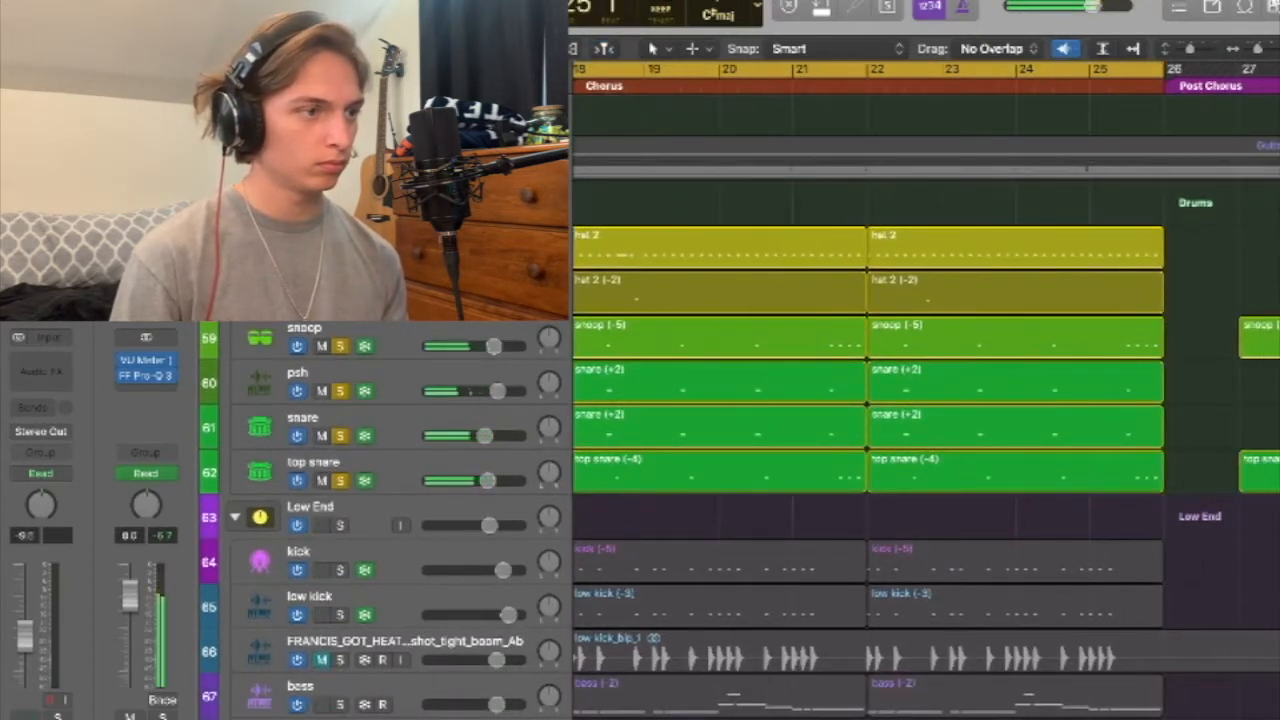
left_click(340, 570)
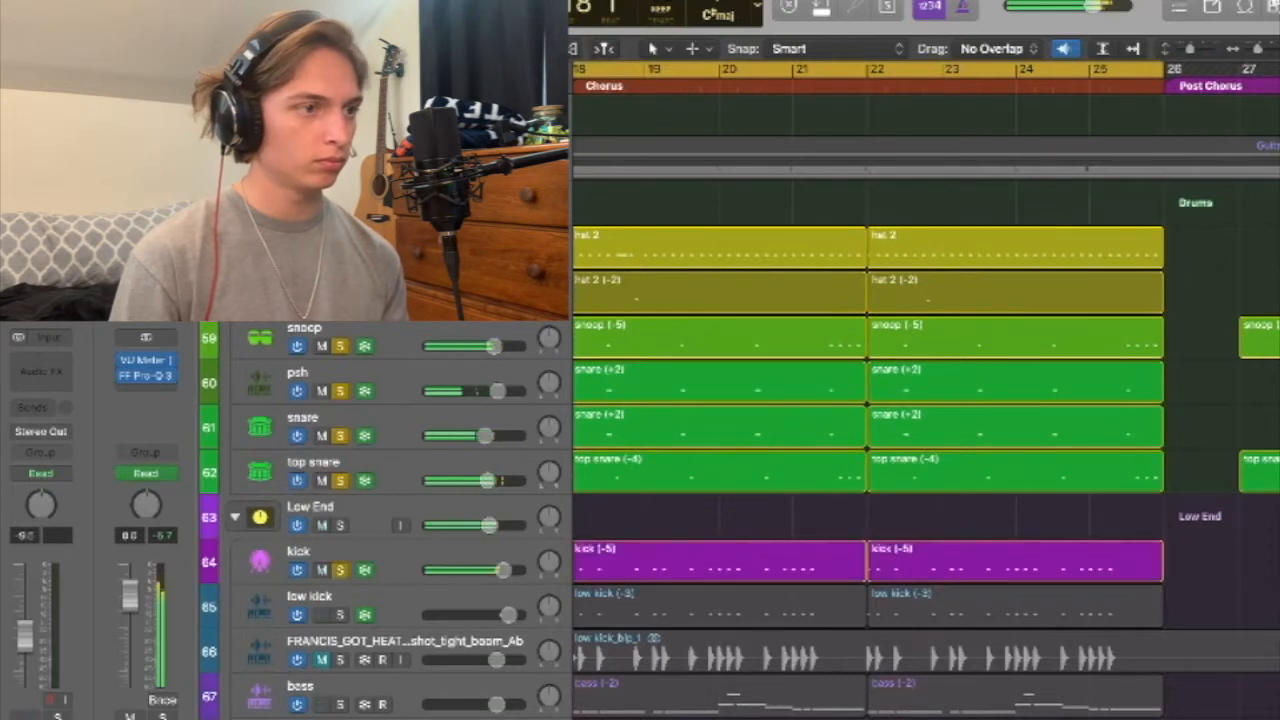
left_click(340, 614)
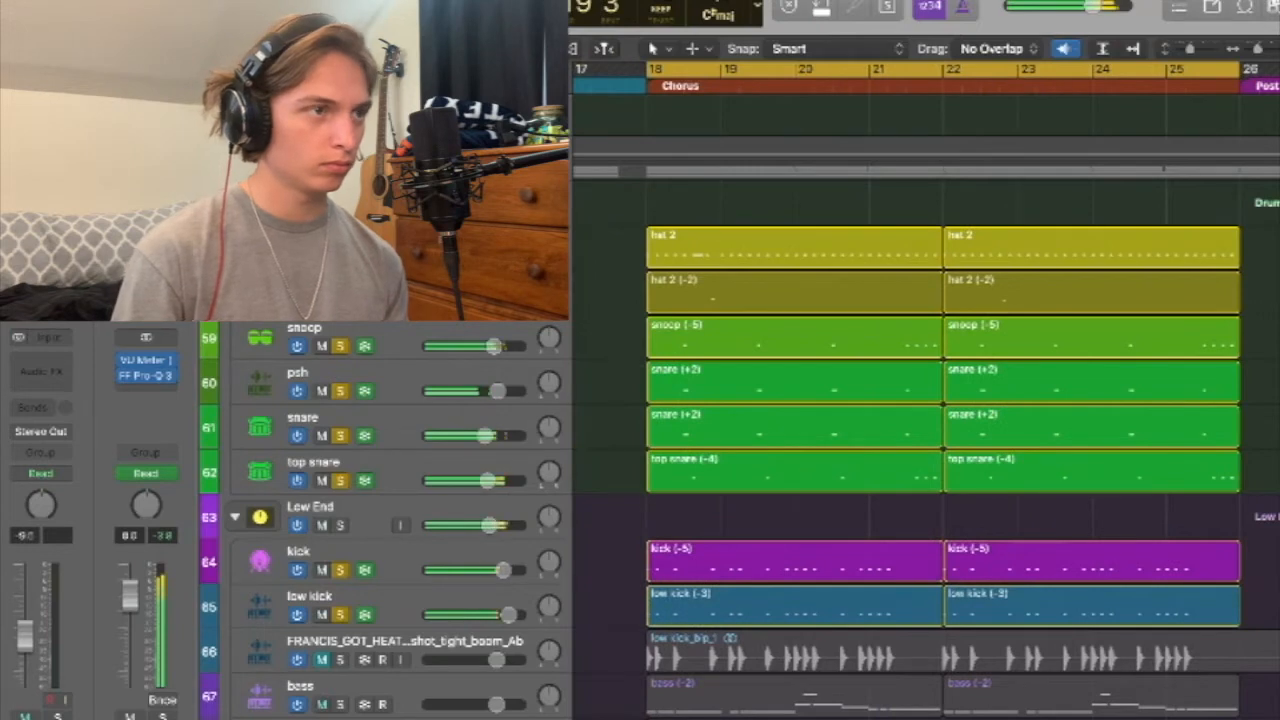
left_click(340, 614, "alt")
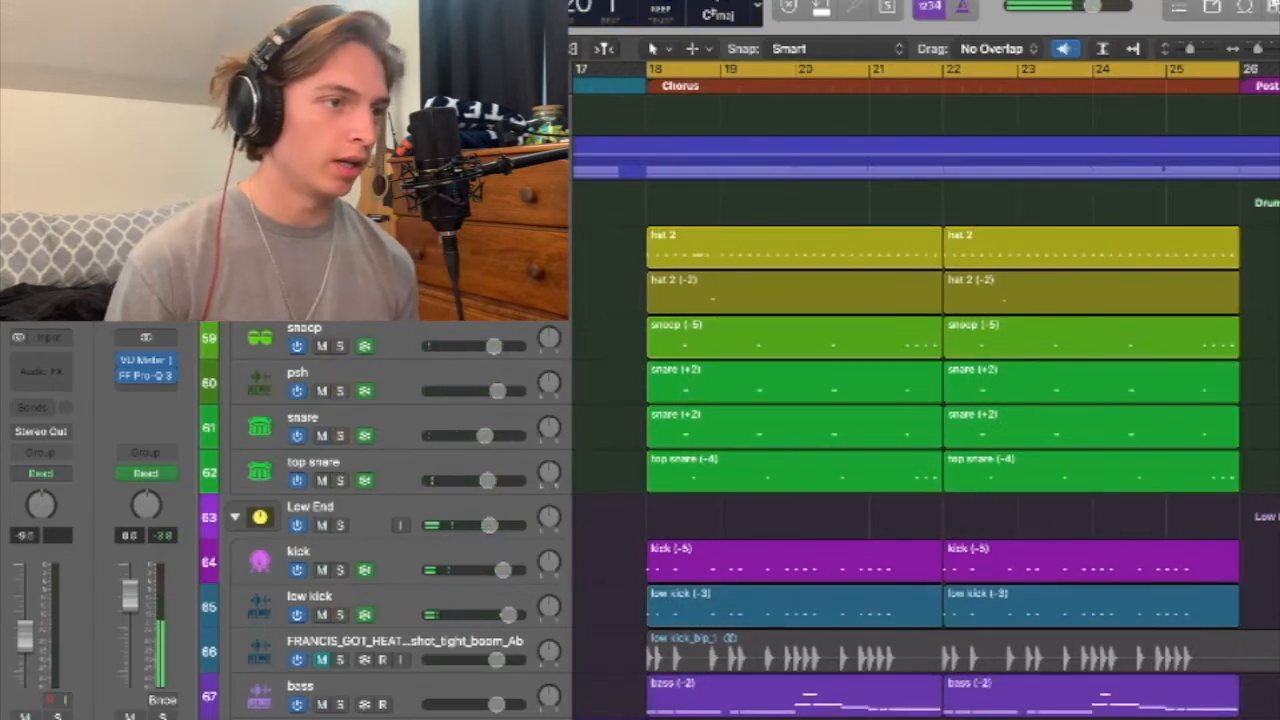
Select the psh, snare and top snare regions across the chorus, post chorus and verse with beat, and clear the selection.
left_click(380, 334)
left_click(380, 424)
key("a")
left_click_drag(1092, 388, 726, 498)
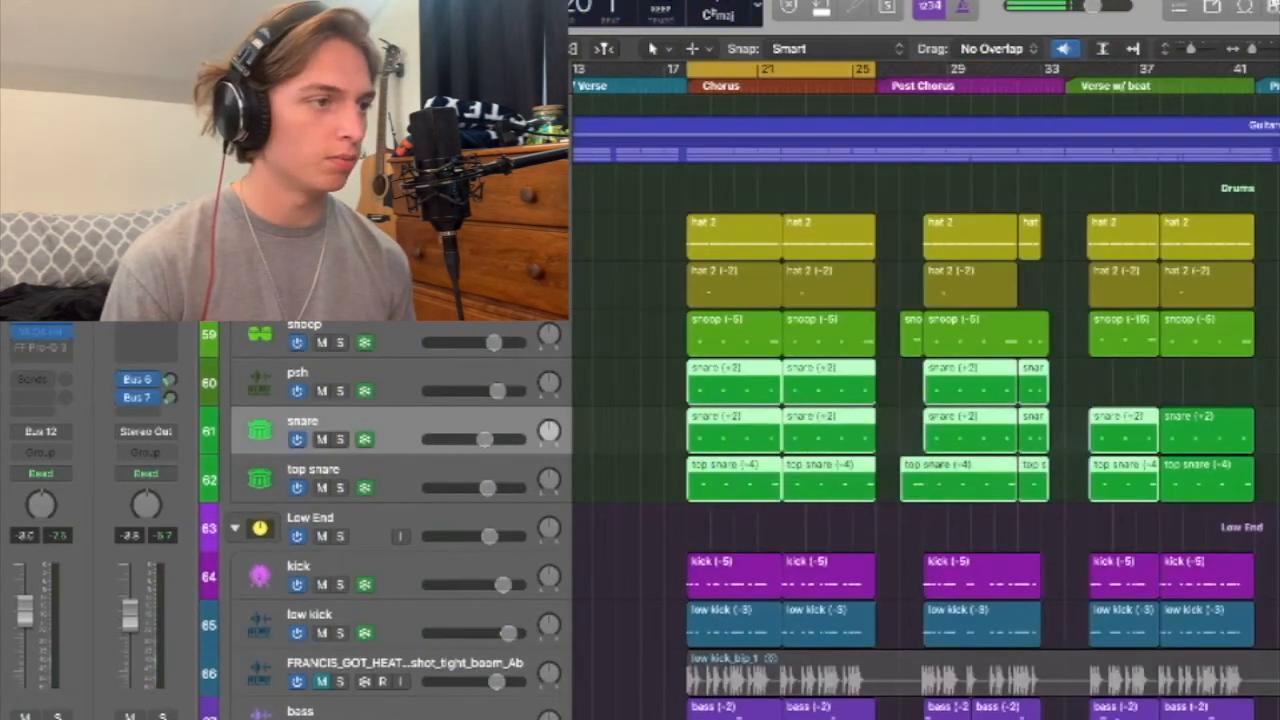
scroll(925, 390, "right", 1)
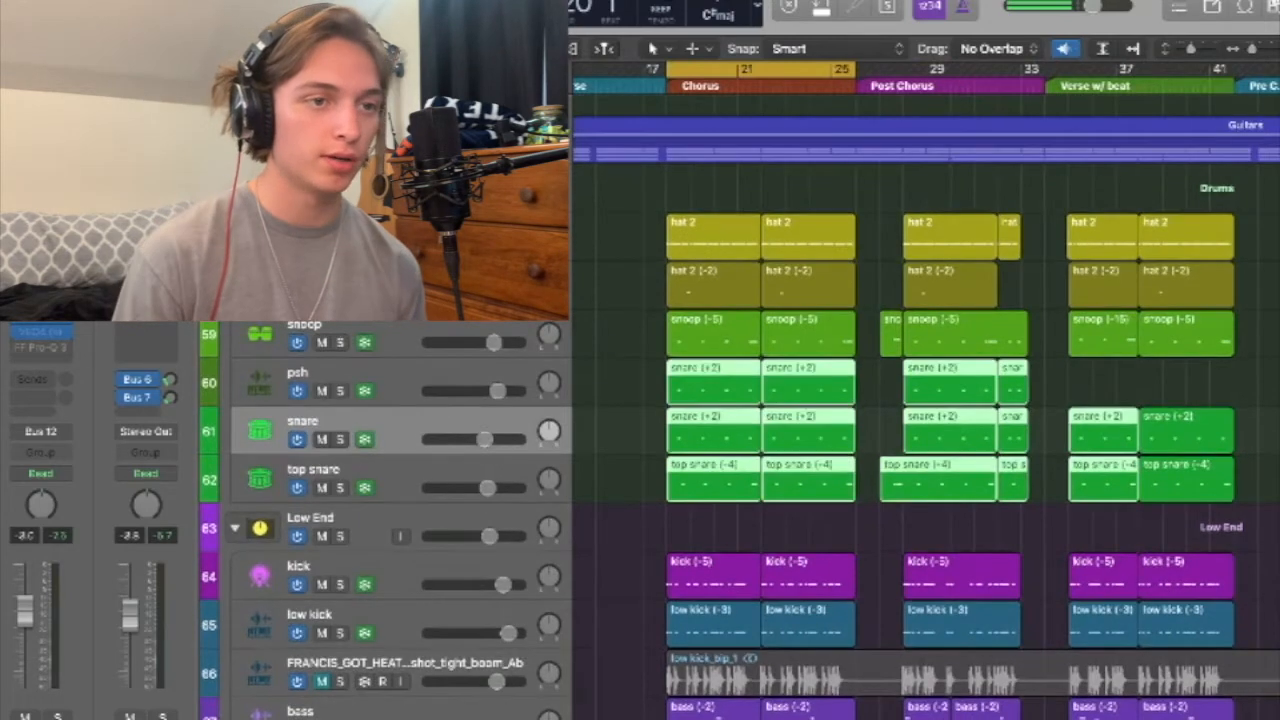
scroll(925, 390, "right", 2)
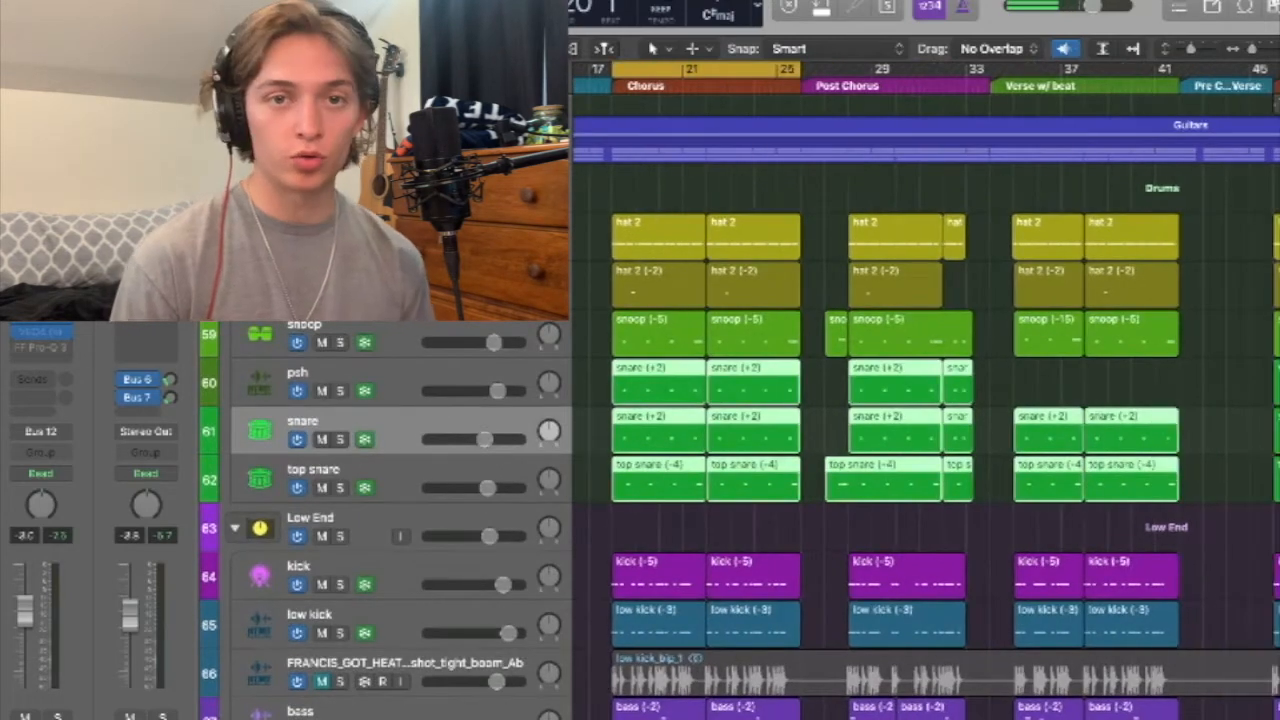
left_click(1092, 386)
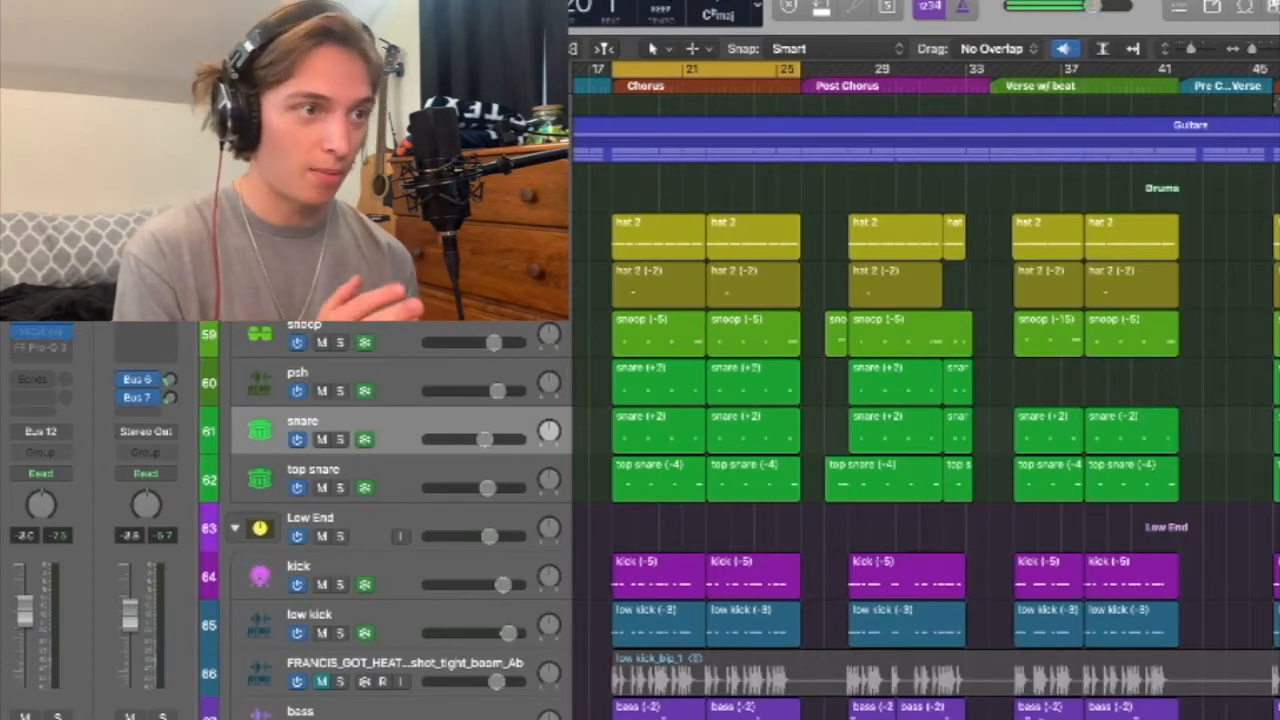
Point out the first chorus regions of the layered hat 2, snoop, psh and snare tracks, and solo the low kick.
scroll(663, 400, "down", 2)
scroll(663, 400, "up", 5)
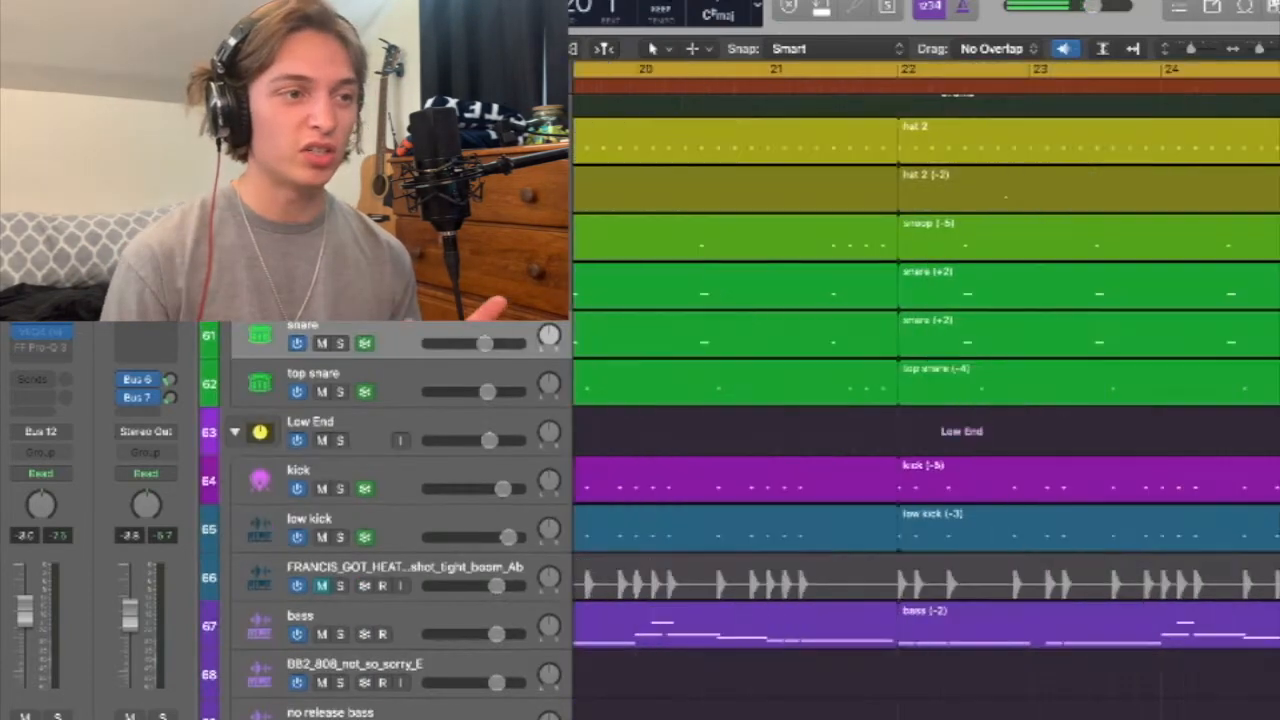
scroll(663, 400, "left", 6)
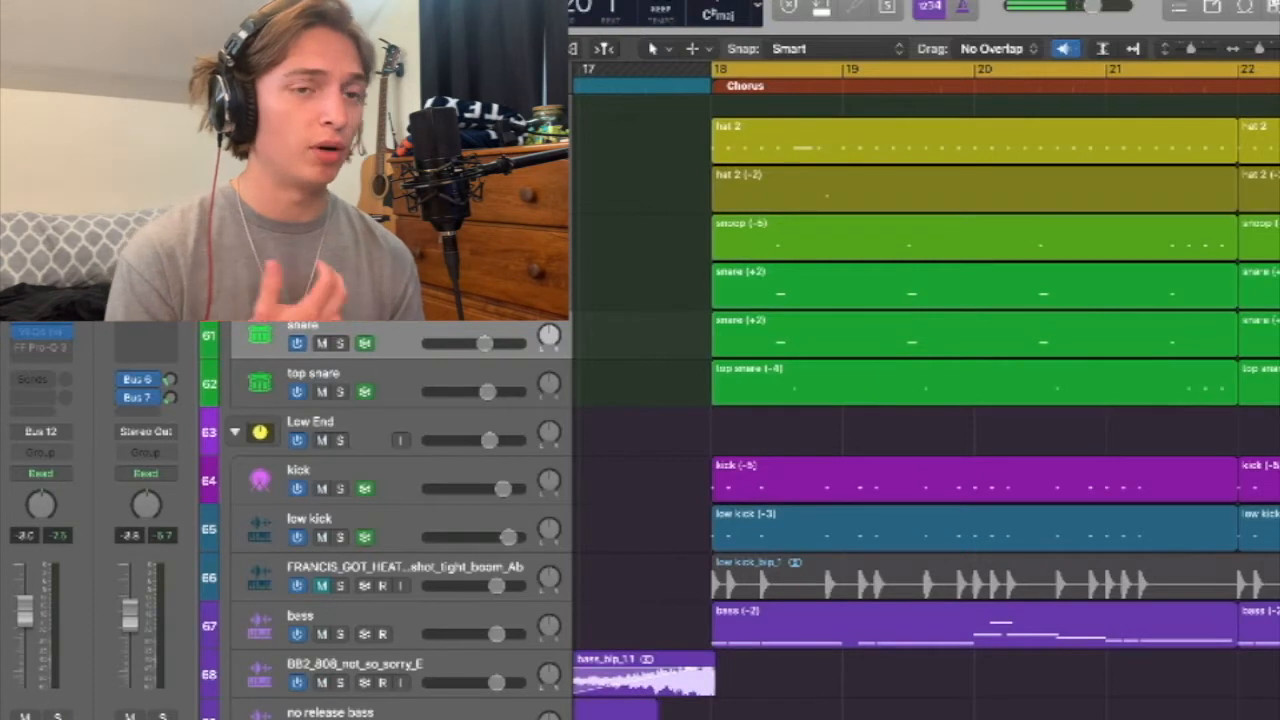
scroll(900, 400, "up", 3)
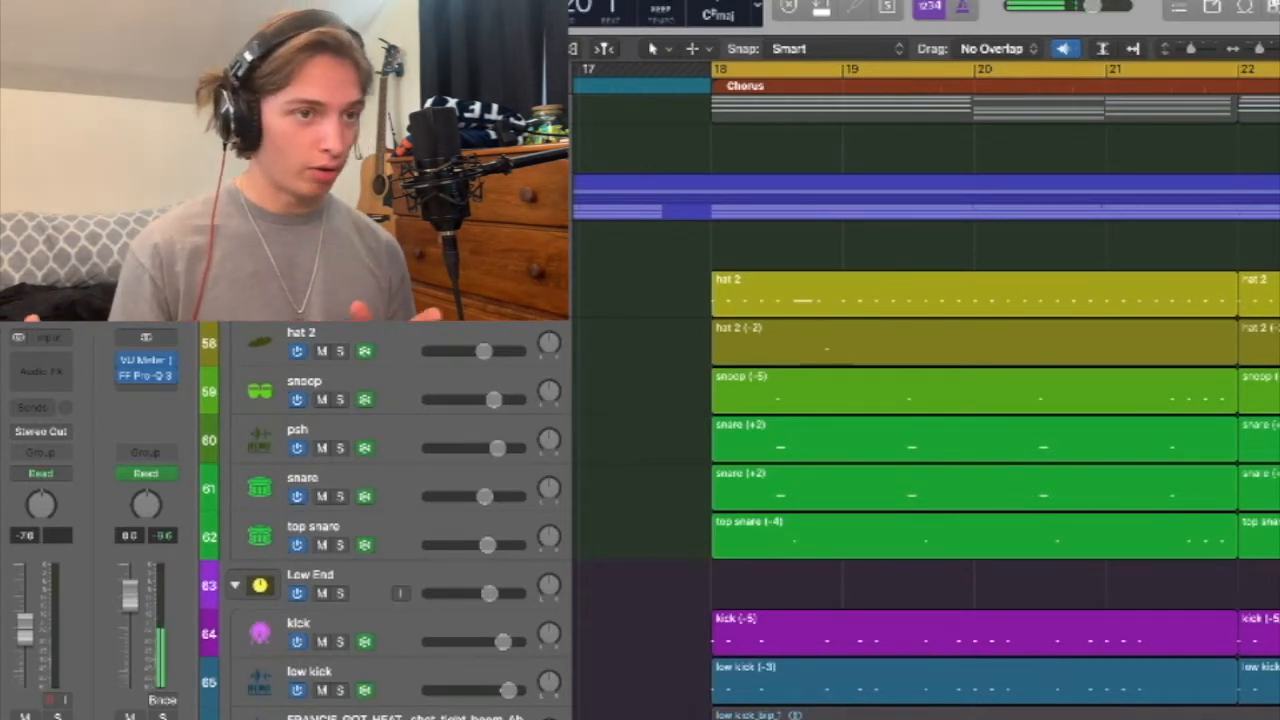
left_click_drag(694, 363, 822, 490)
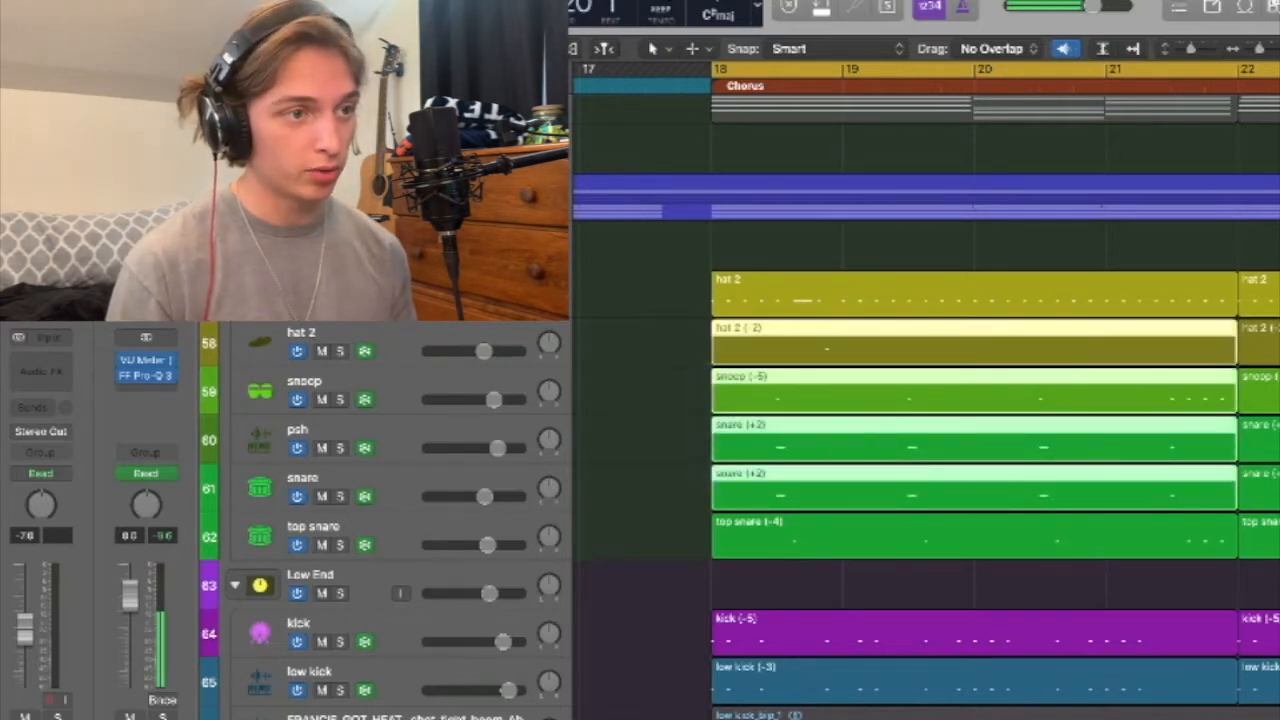
left_click_drag(675, 394, 768, 456)
left_click_drag(768, 456, 806, 488)
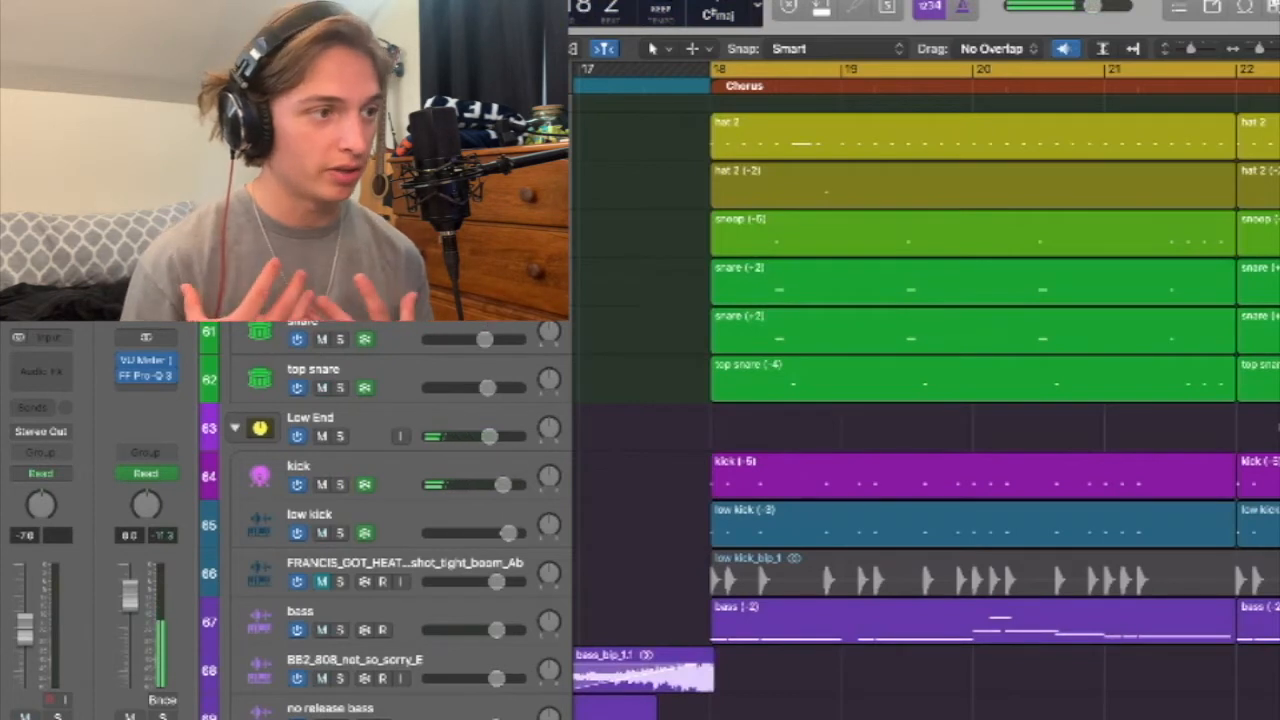
left_click(340, 533)
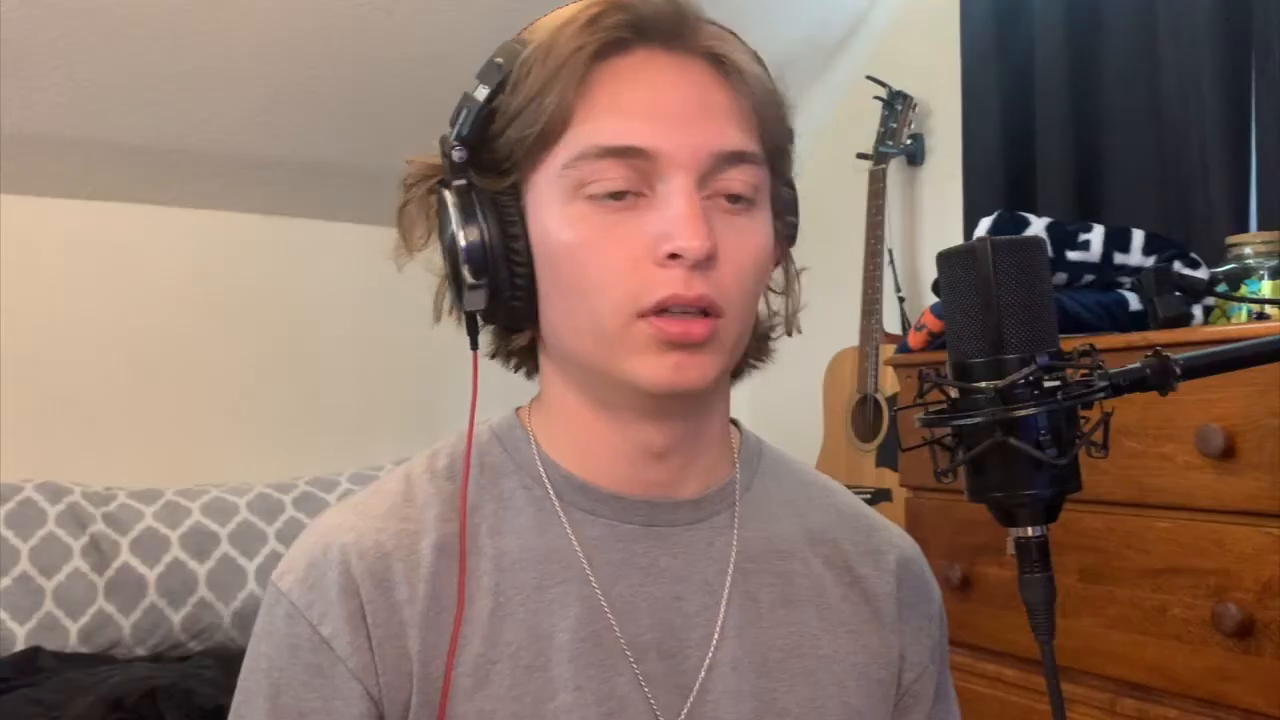
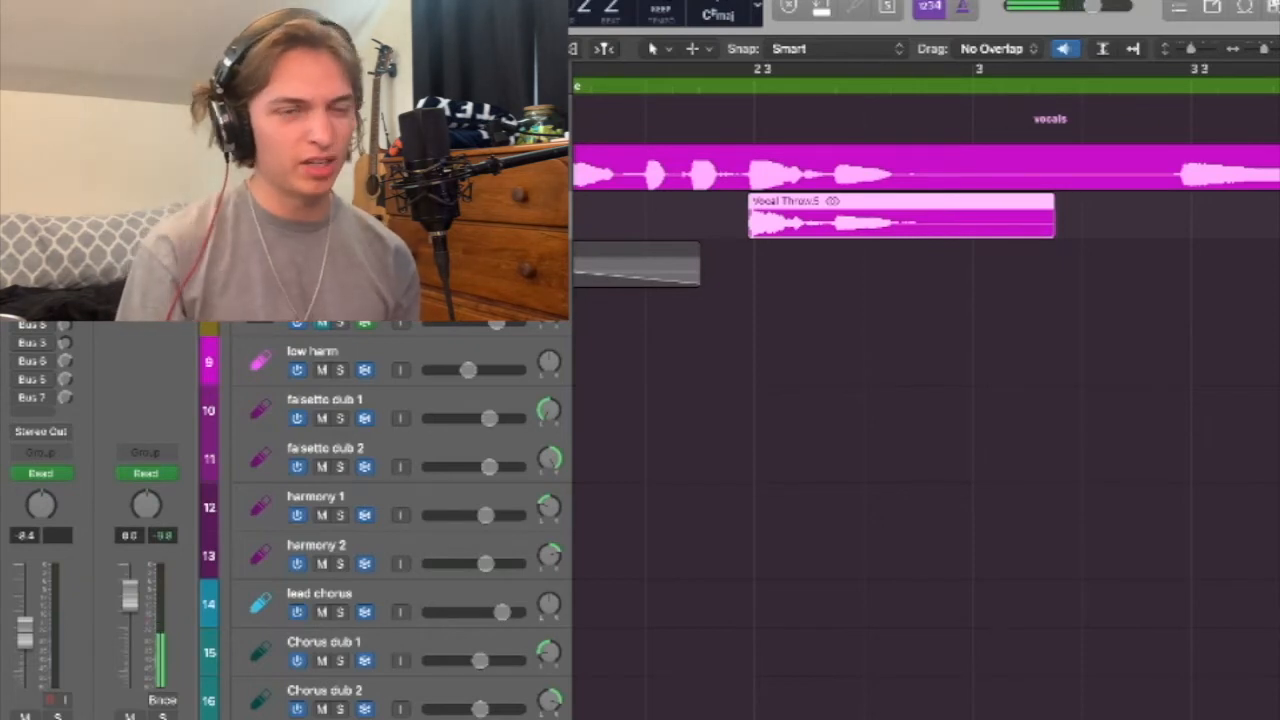
Audition the Vocal Throw.5 region soloed and look over the other vocal throws along the verse.
key("s")
key("space")
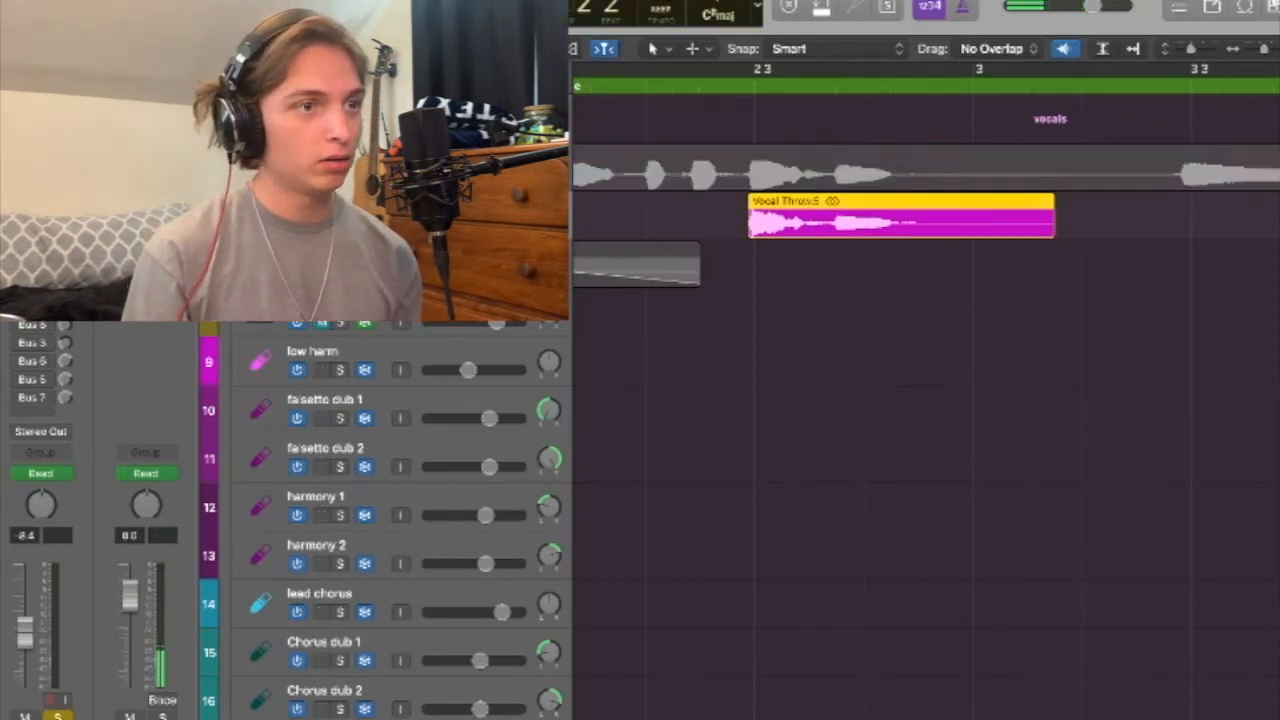
key("s")
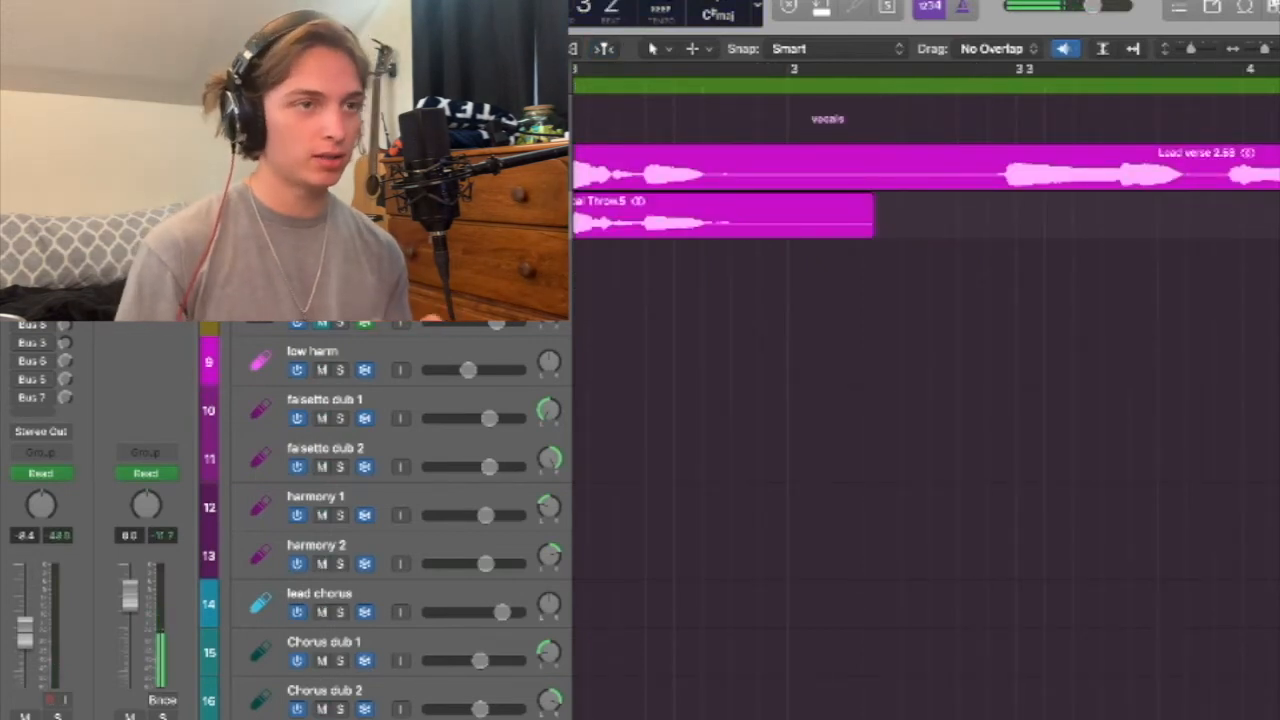
scroll(900, 200, "right", 5)
scroll(900, 200, "down", 5)
scroll(924, 300, "right", 5)
scroll(924, 300, "left", 6)
scroll(924, 300, "right", 3)
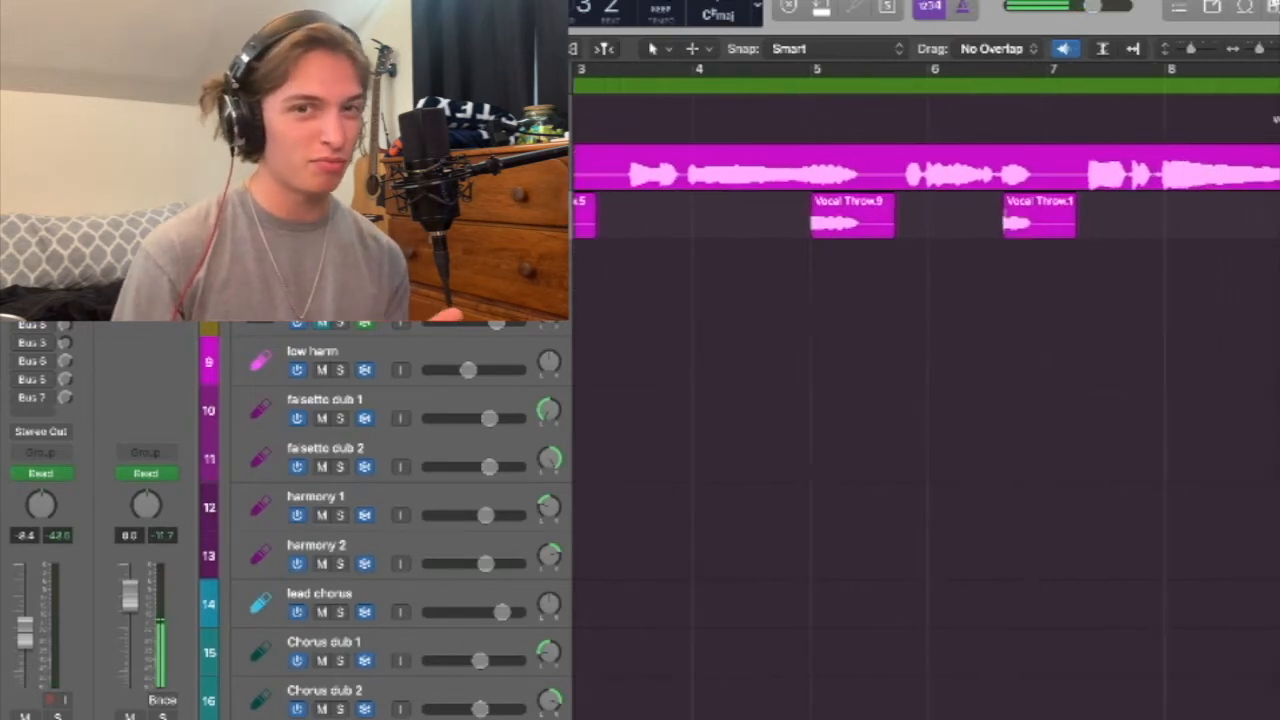
scroll(924, 300, "right", 1)
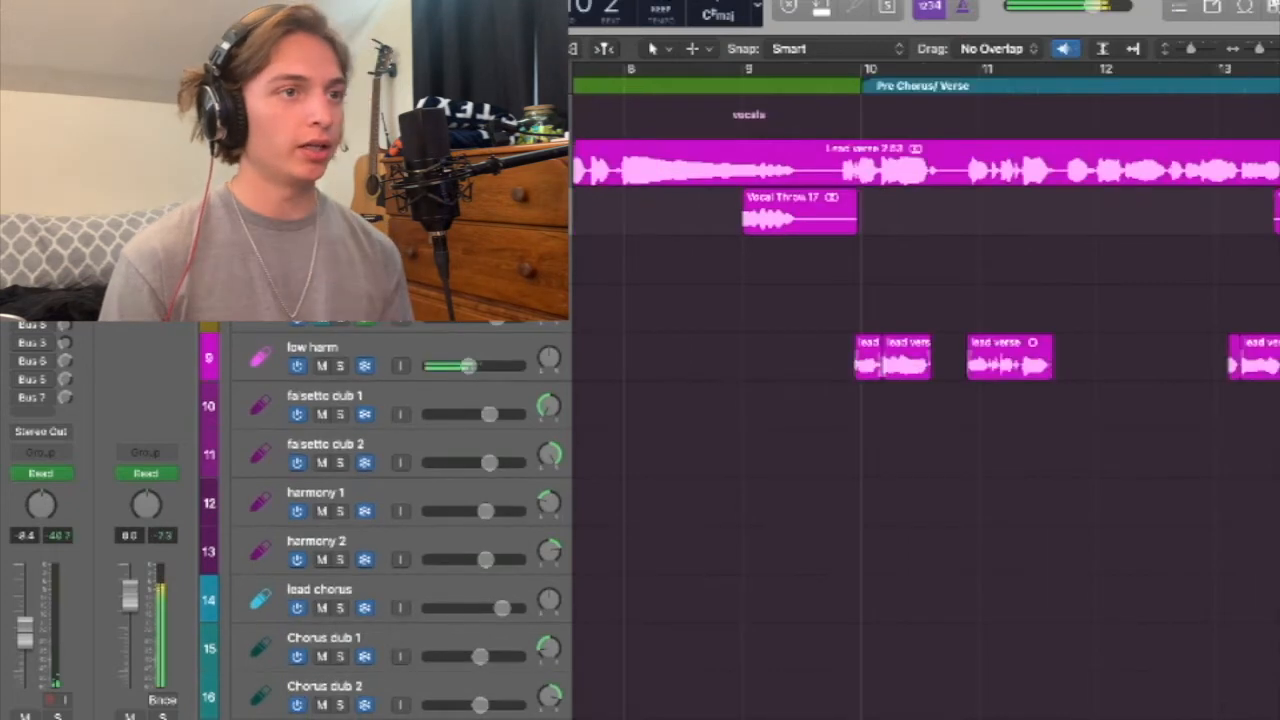
Audition the low harm track at the start of the pre chorus, first soloed and again with the lead verse vocal.
scroll(924, 400, "right", 5)
key("space")
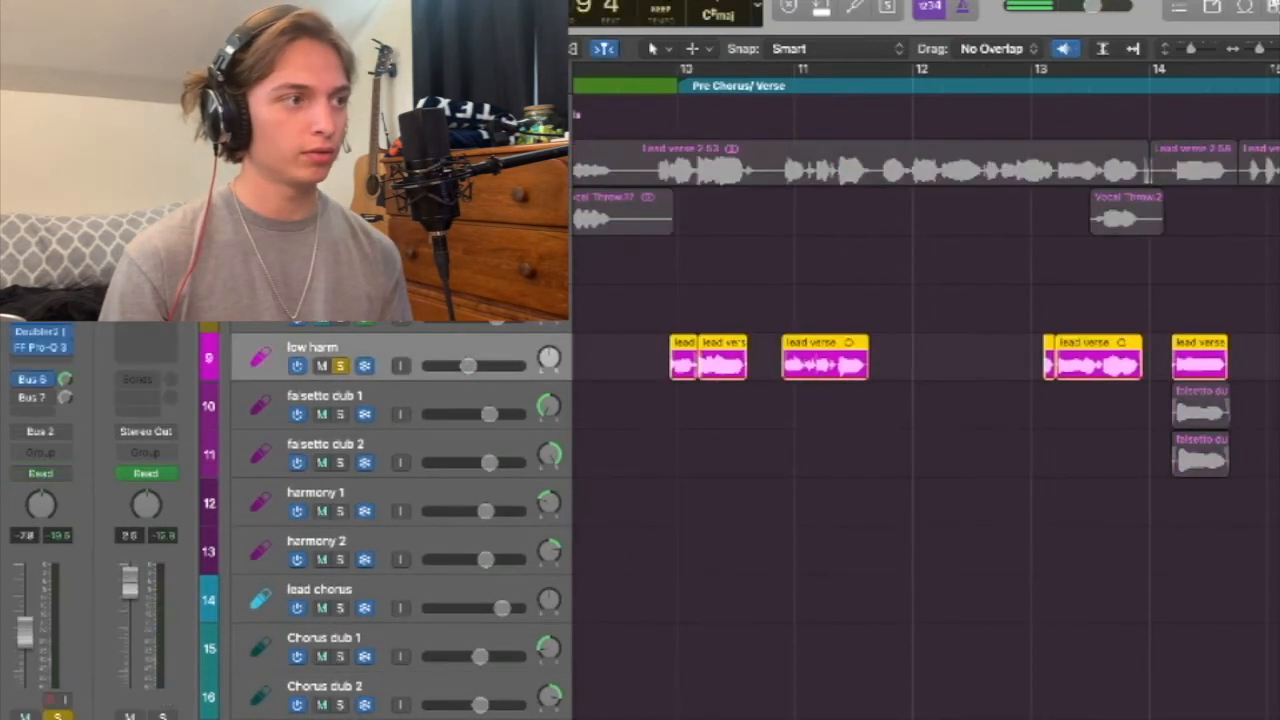
key("space")
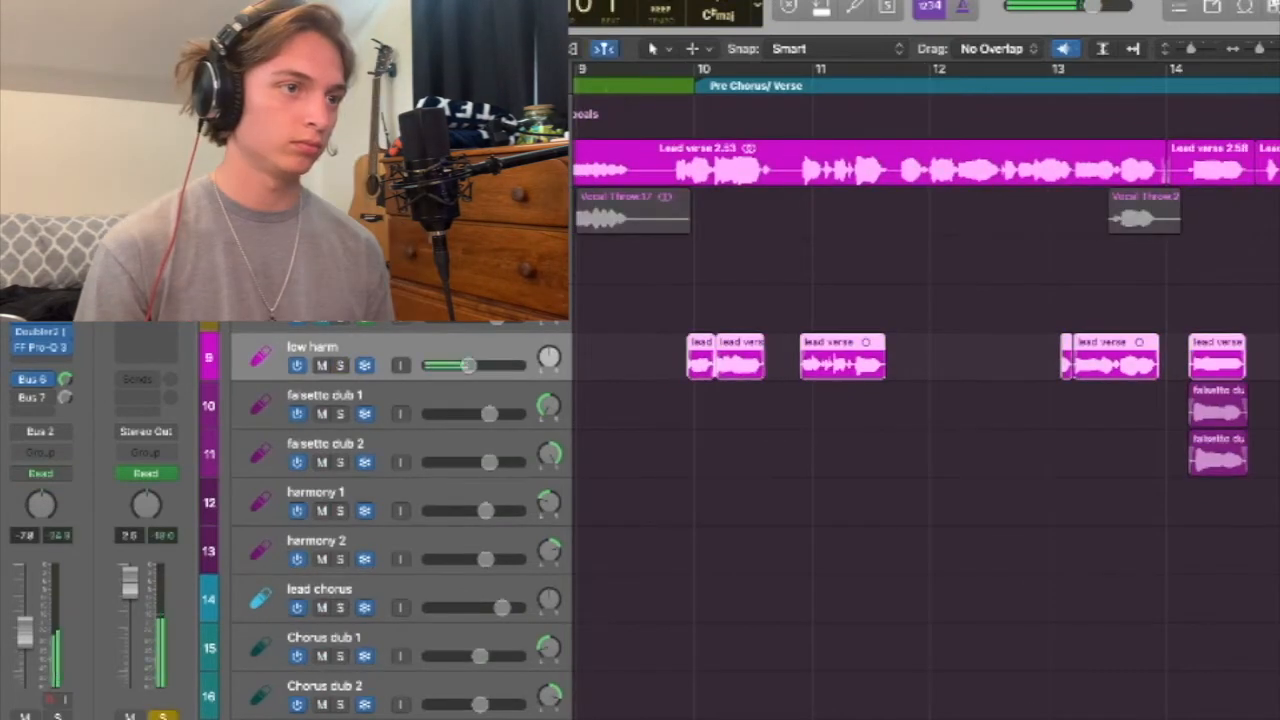
scroll(924, 400, "left", 3)
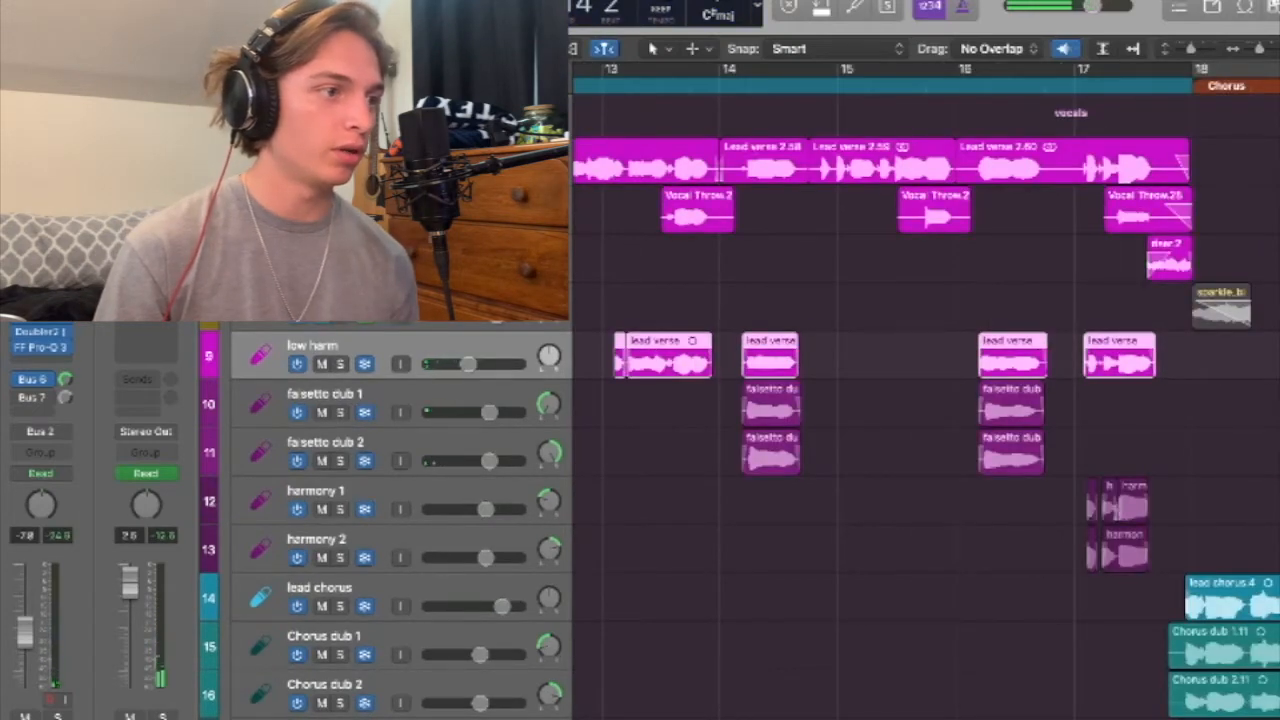
Audition the falsetto dub 1 and falsetto dub 2 tracks soloed from bar 14.
key("Down")
key("s")
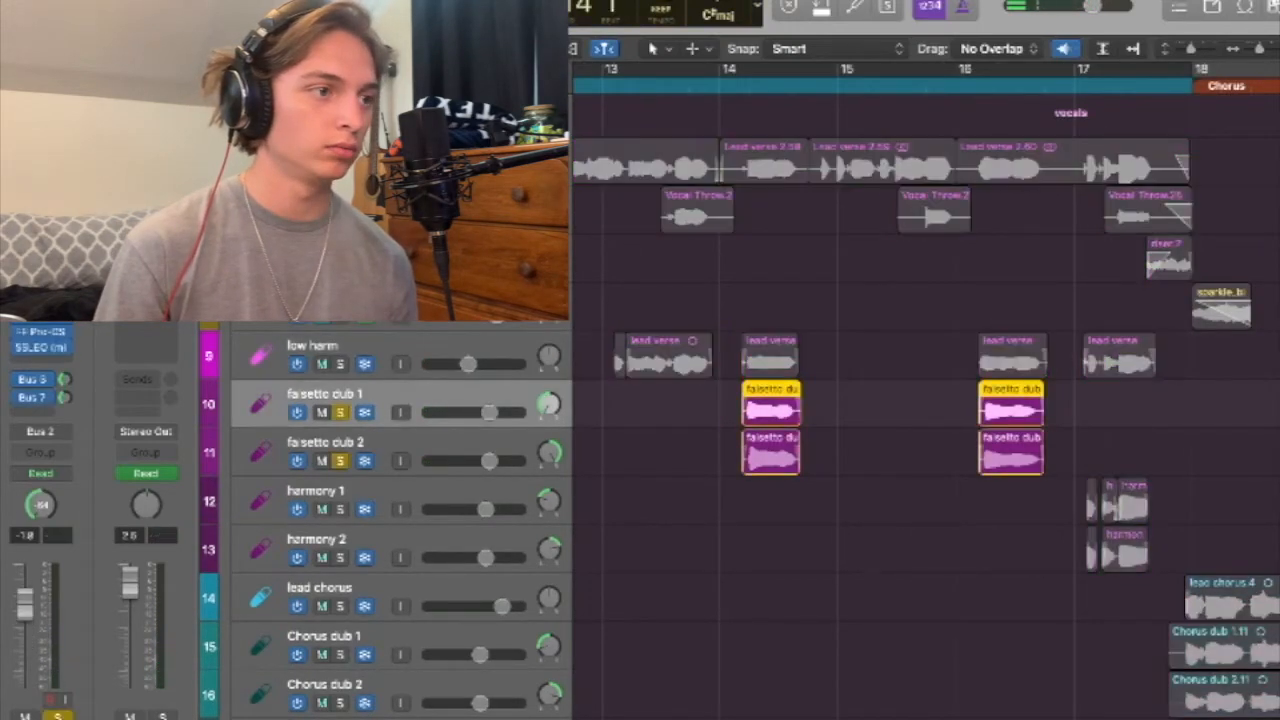
key("space")
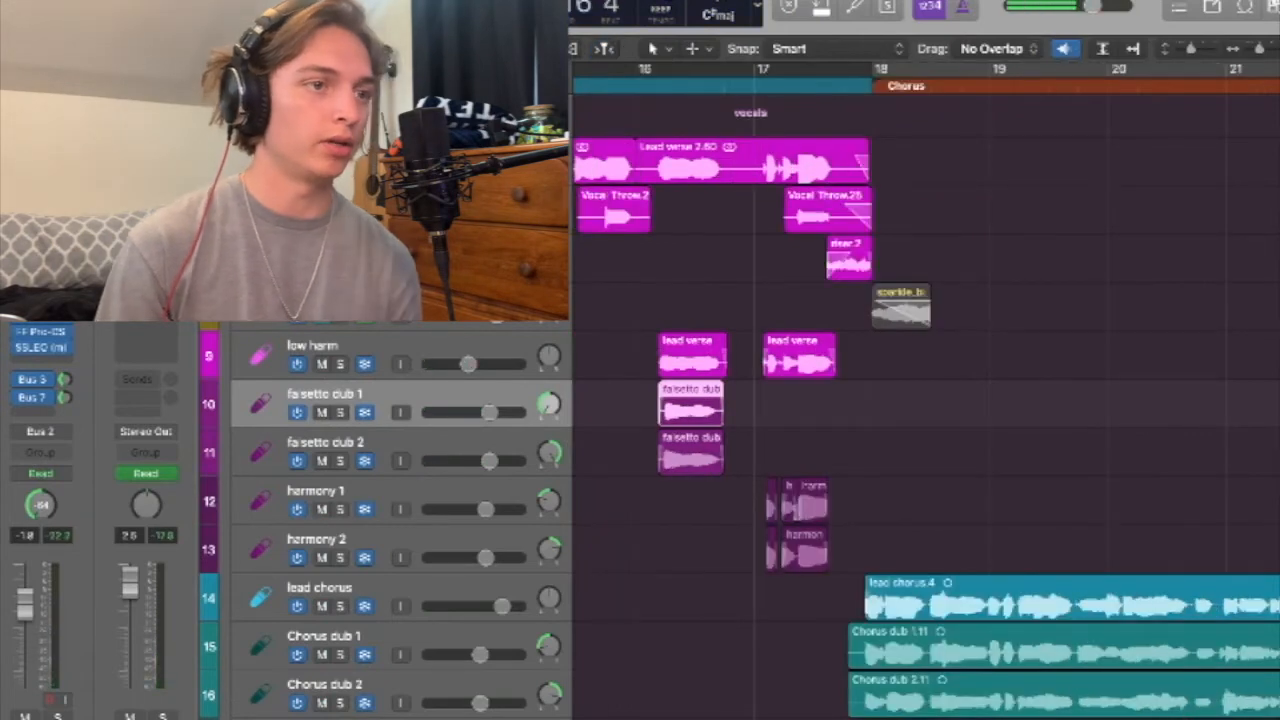
Audition the harmony 1 and harmony 2 tracks soloed at bar 17, just before the chorus.
scroll(751, 500, "right", 1)
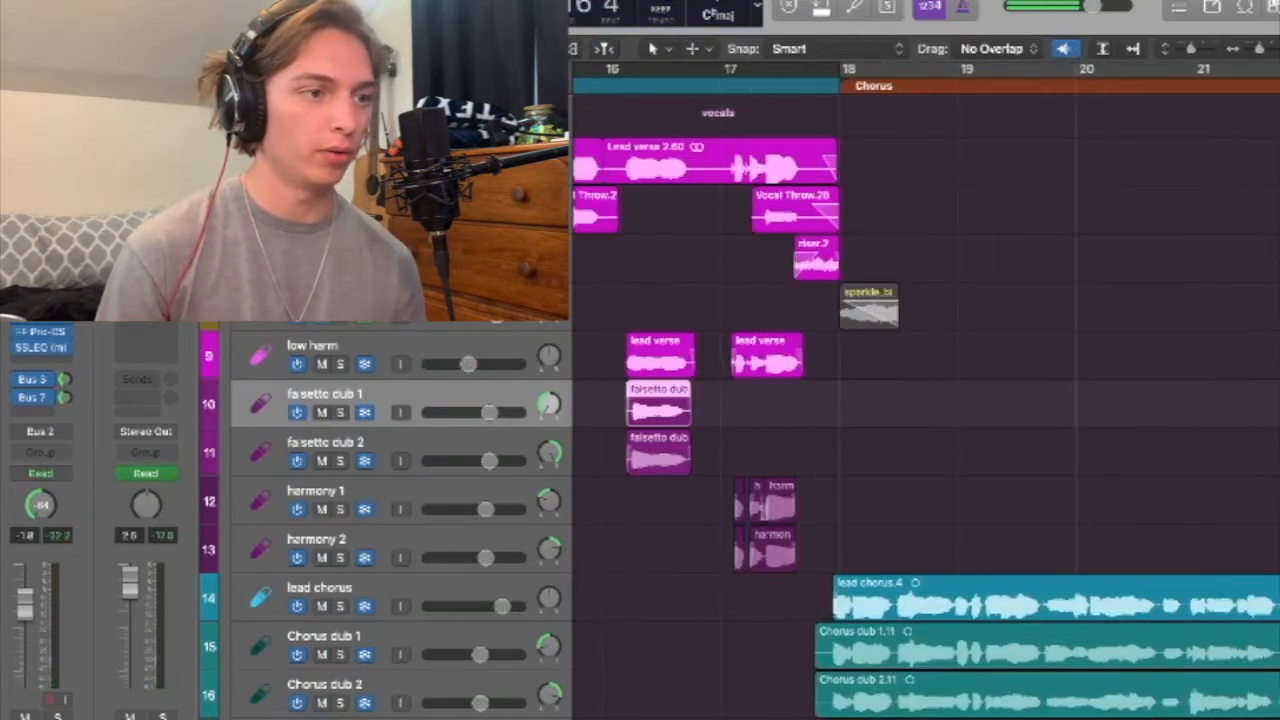
scroll(751, 500, "up", 5)
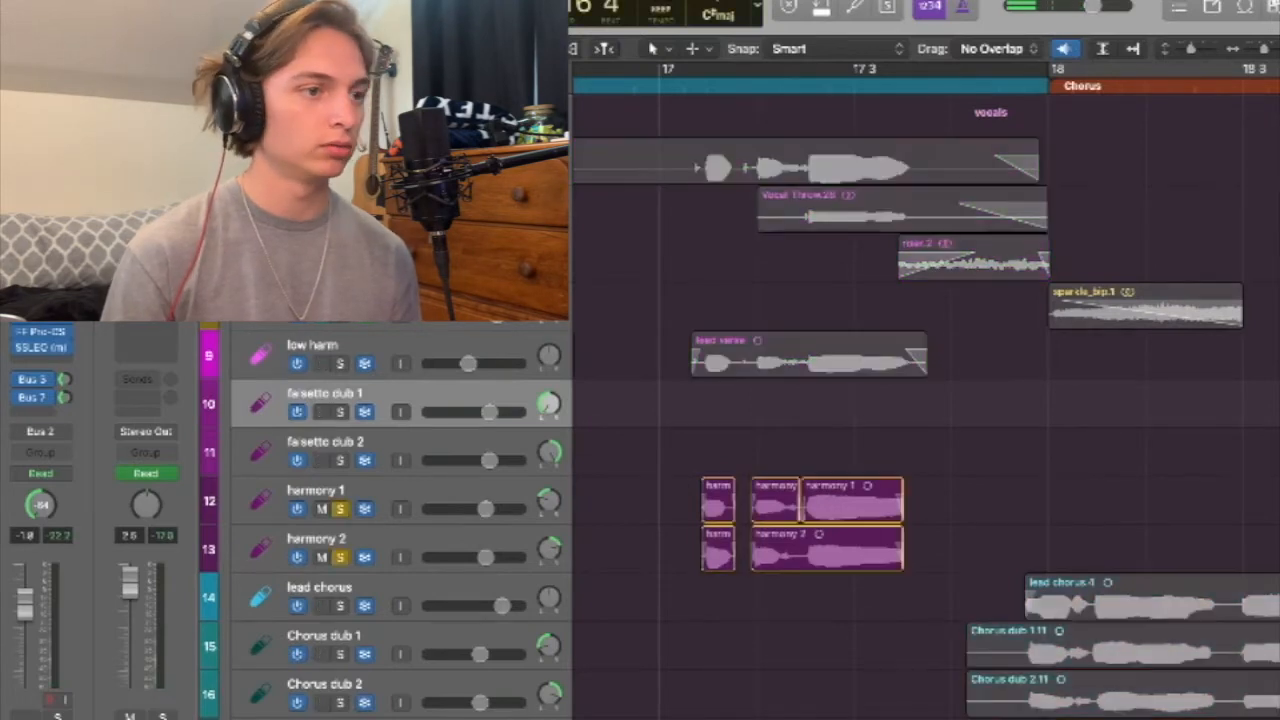
key("space")
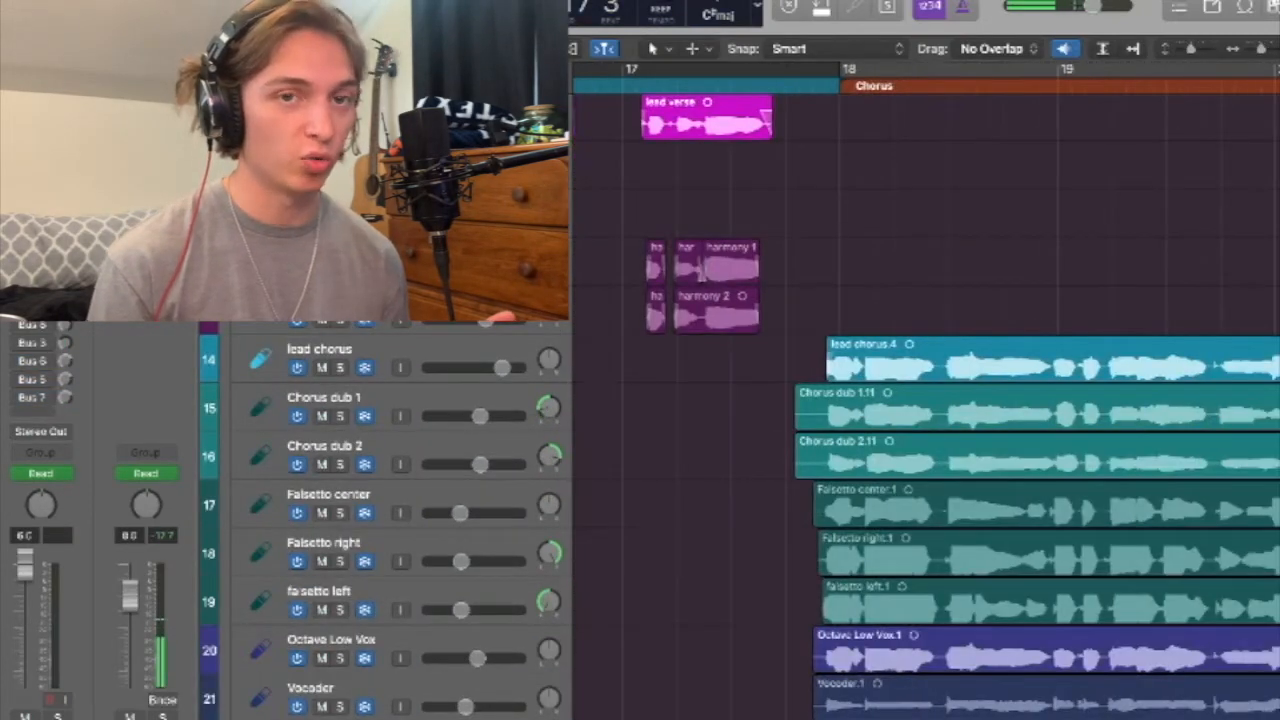
Audition the vocal riser at the very start of the song and mute the riser.2 region.
scroll(925, 420, "up", 5)
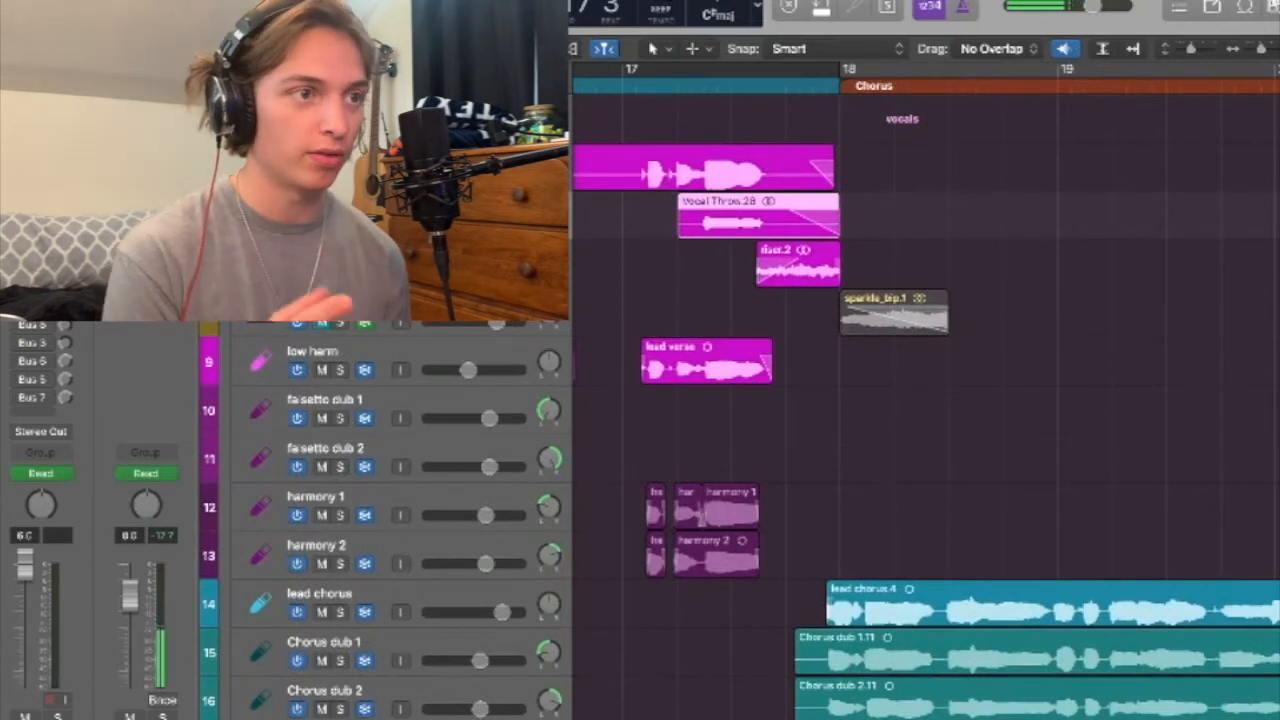
scroll(925, 400, "left", 20)
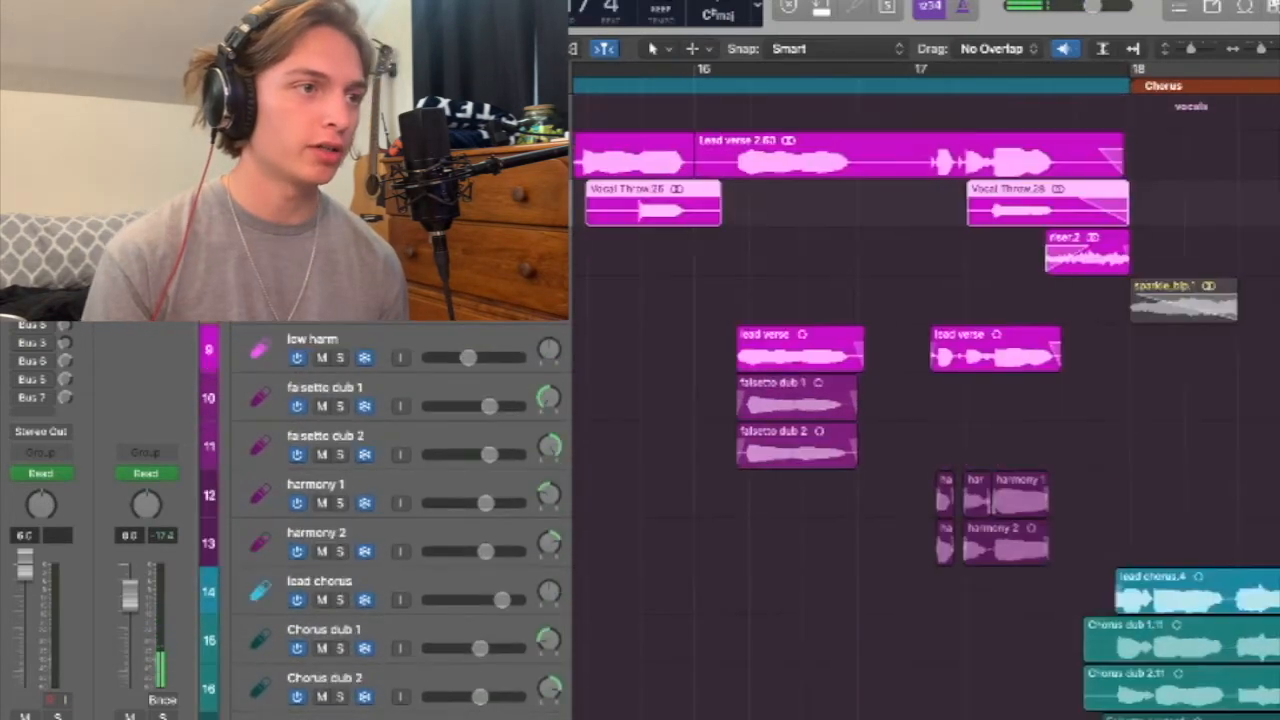
scroll(925, 400, "left", 12)
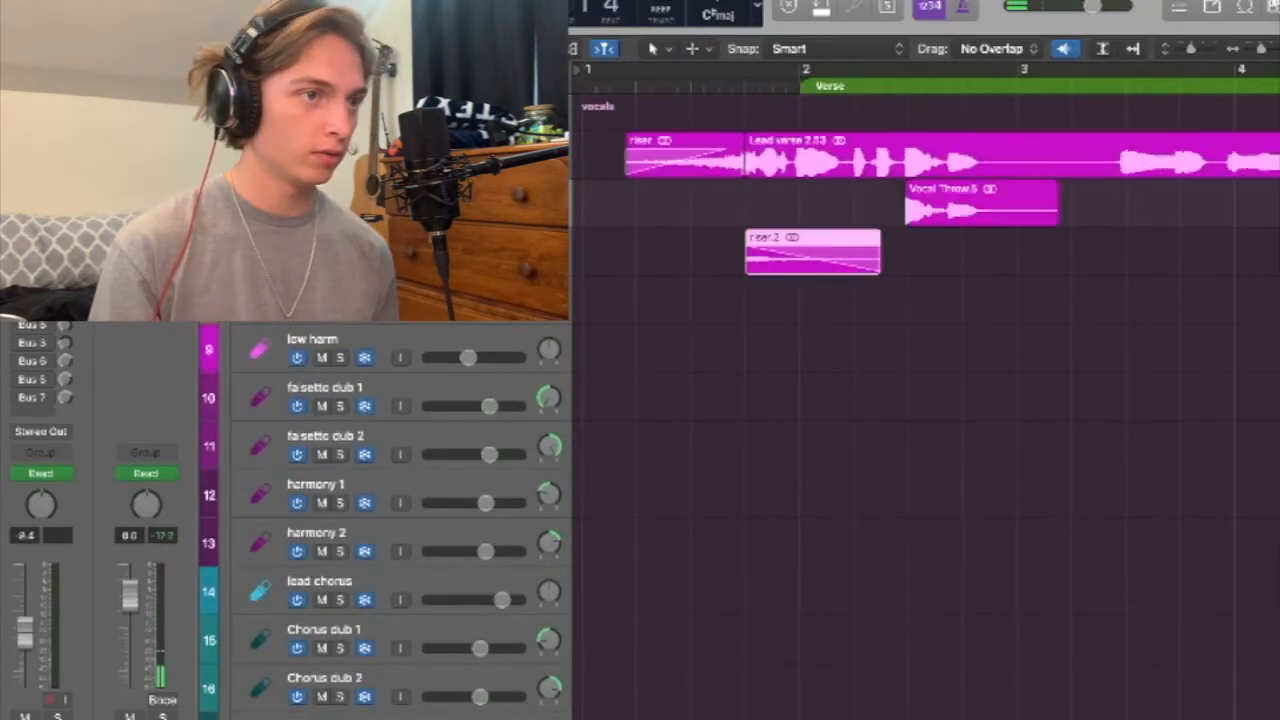
key("space")
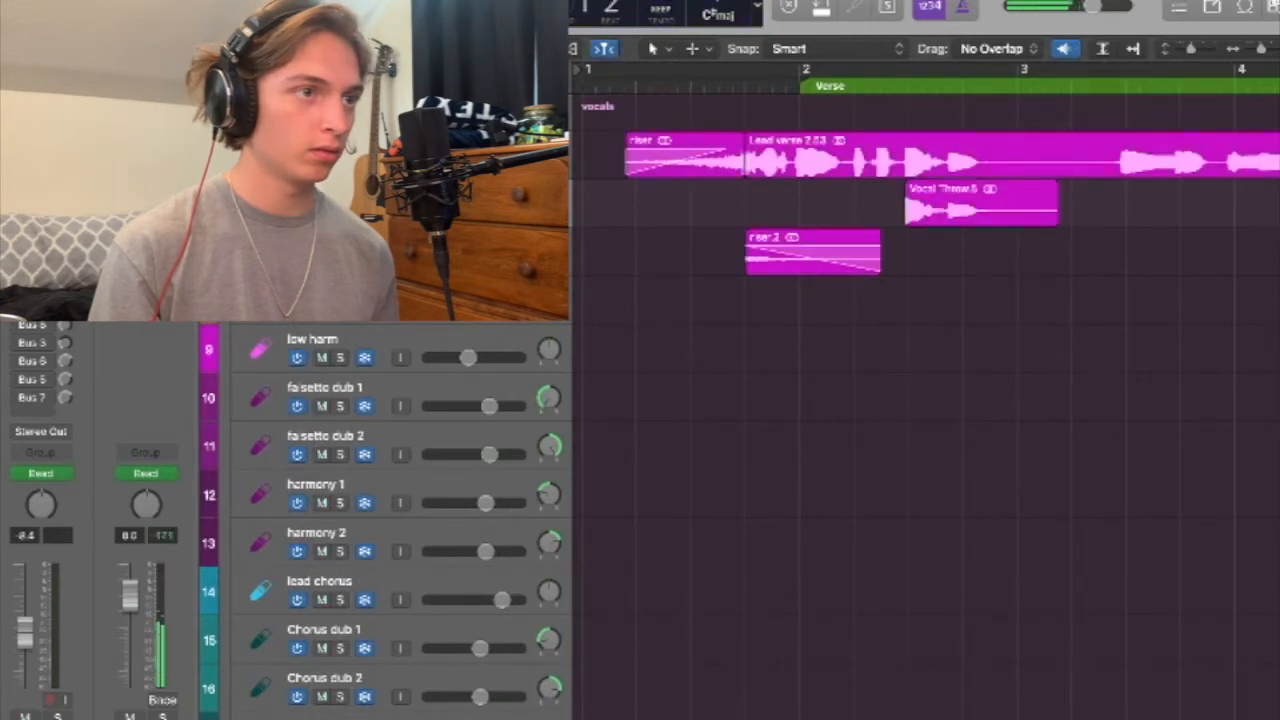
key("ctrl+m")
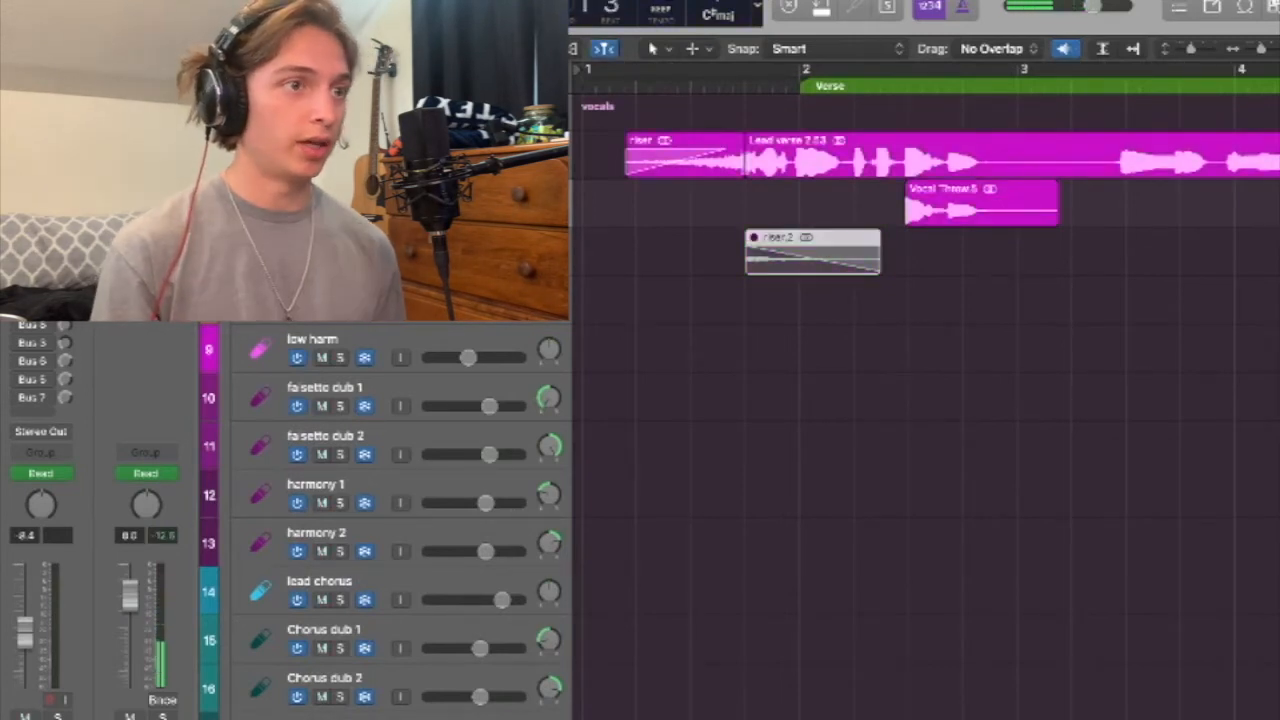
Examine the stacked chorus vocal regions from lead chorus down to Vocoder, selecting them together and clearing the selection.
scroll(925, 400, "right", 3)
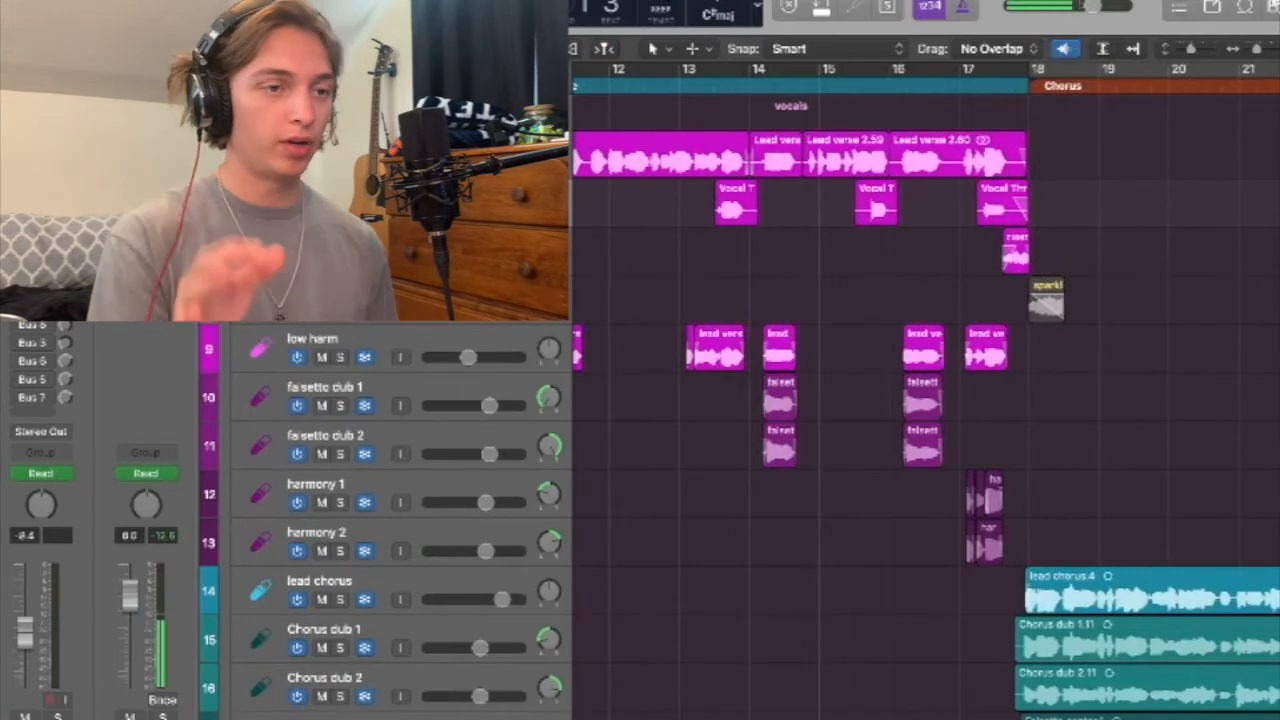
scroll(925, 400, "down", 10)
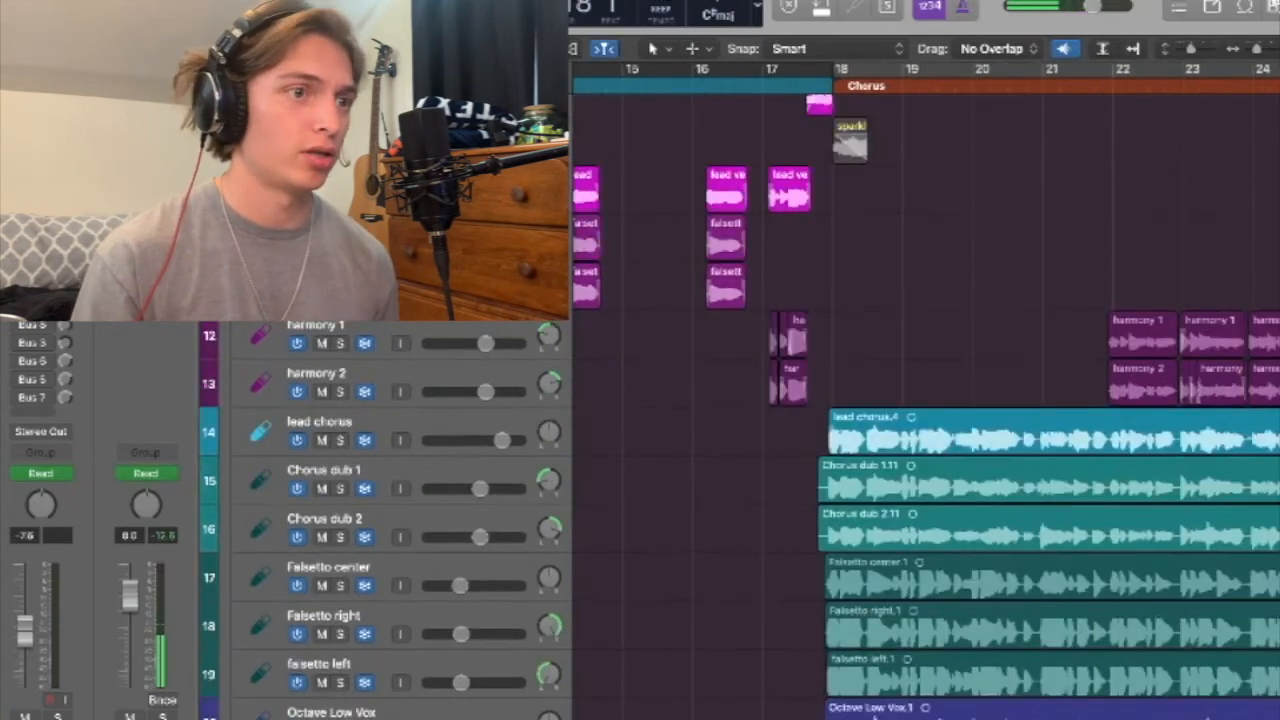
scroll(925, 400, "up", 1)
scroll(925, 400, "right", 2)
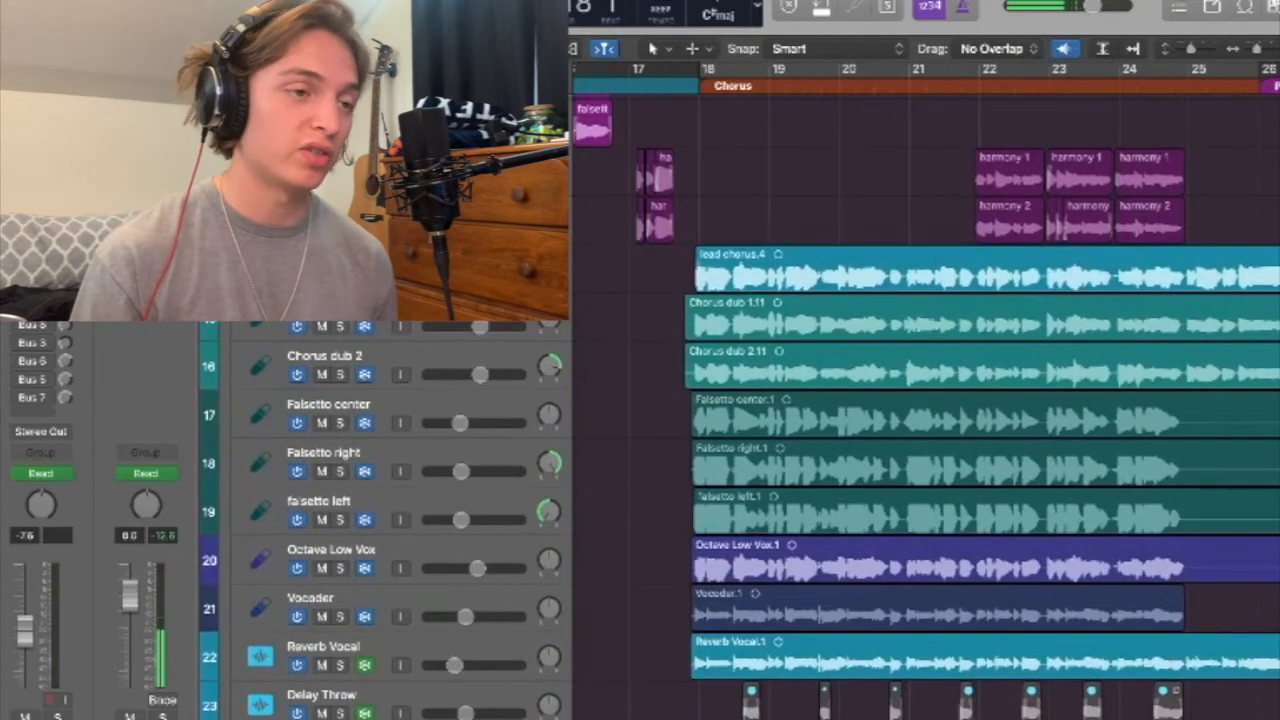
scroll(925, 400, "right", 2)
left_click_drag(800, 228, 880, 610)
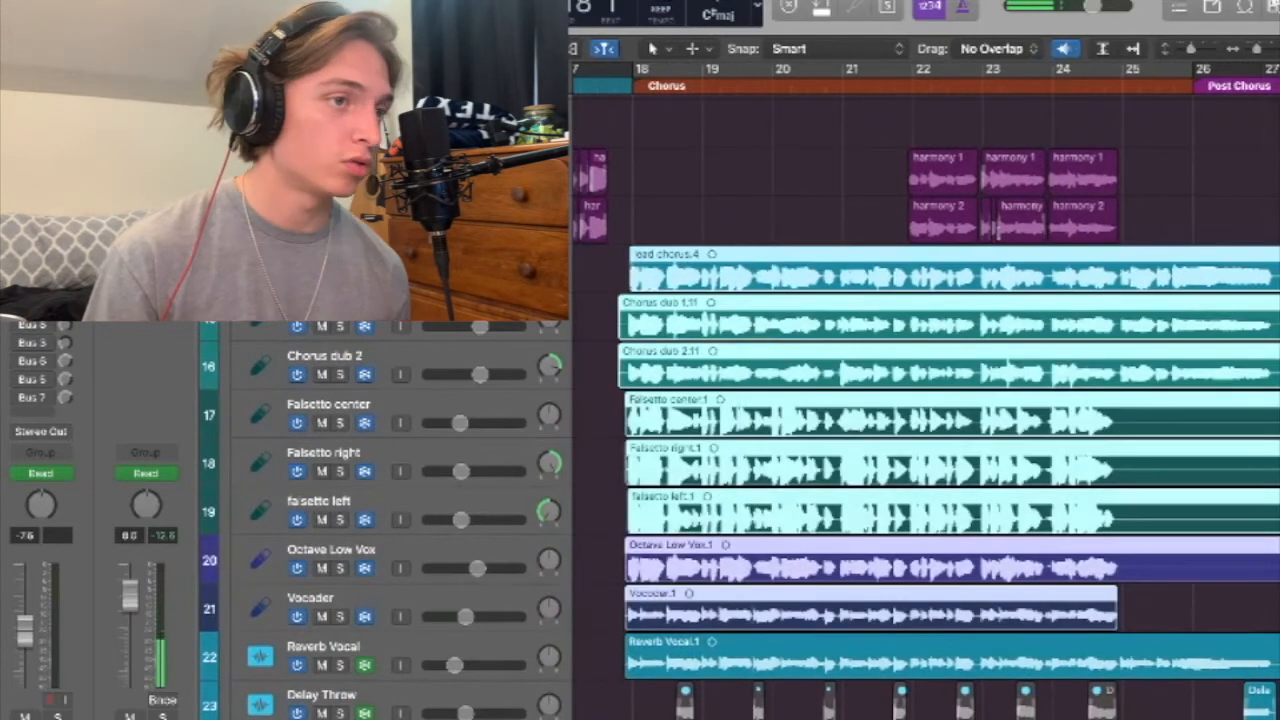
left_click_drag(834, 157, 795, 662)
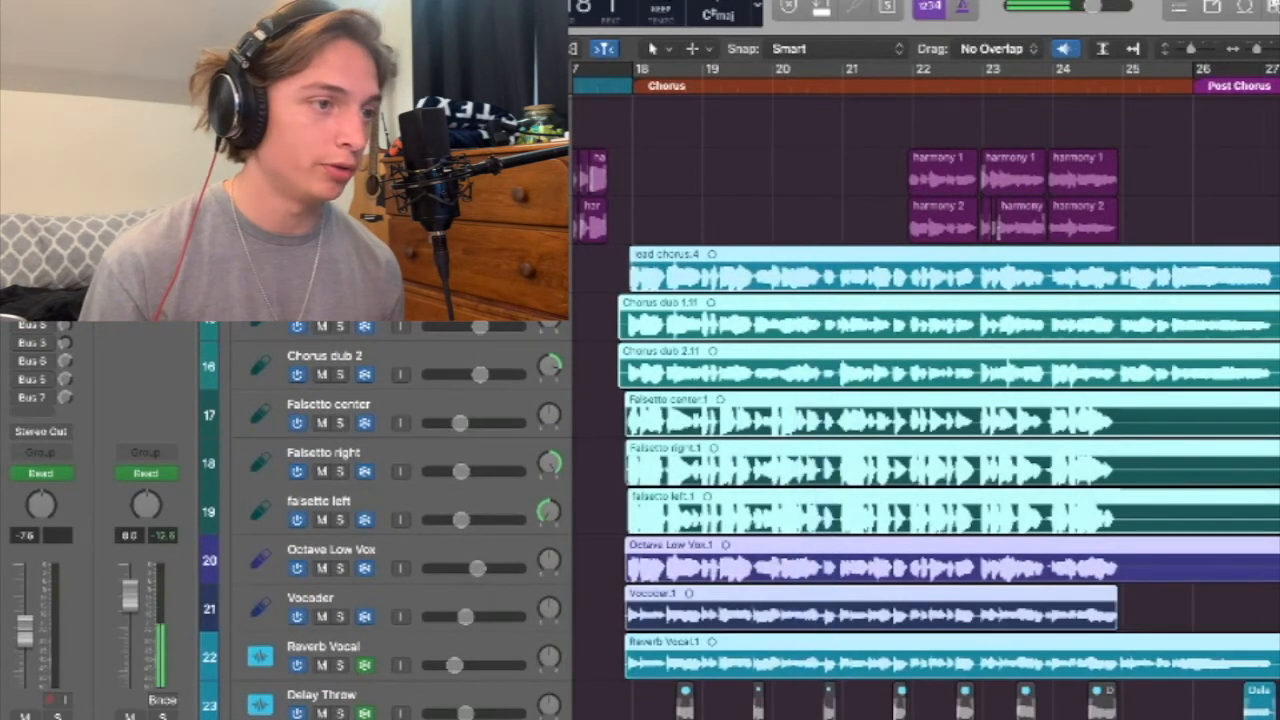
left_click(826, 160)
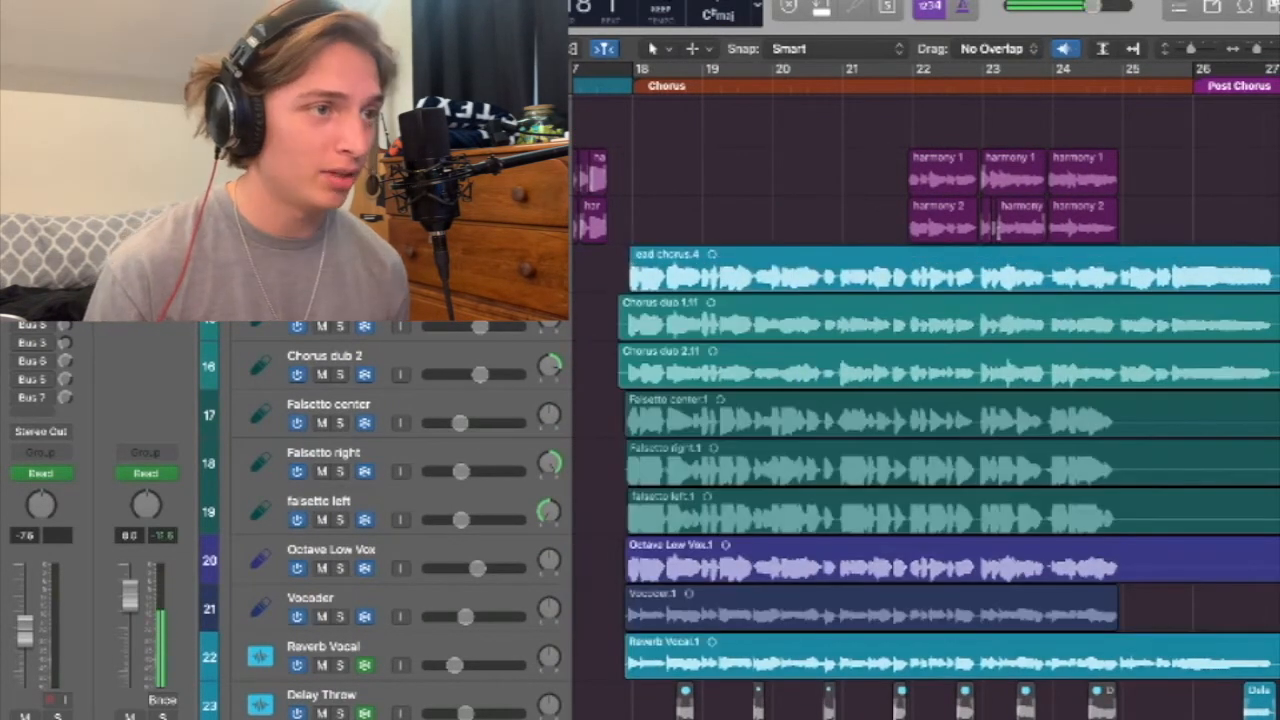
Compare the timing of the layered chorus vocals up close around bar 18.
key("super+Right")
key("super+Right")
key("super+Right")
key("super+Right")
key("super+Right")
key("super+Right")
scroll(926, 400, "right", 5)
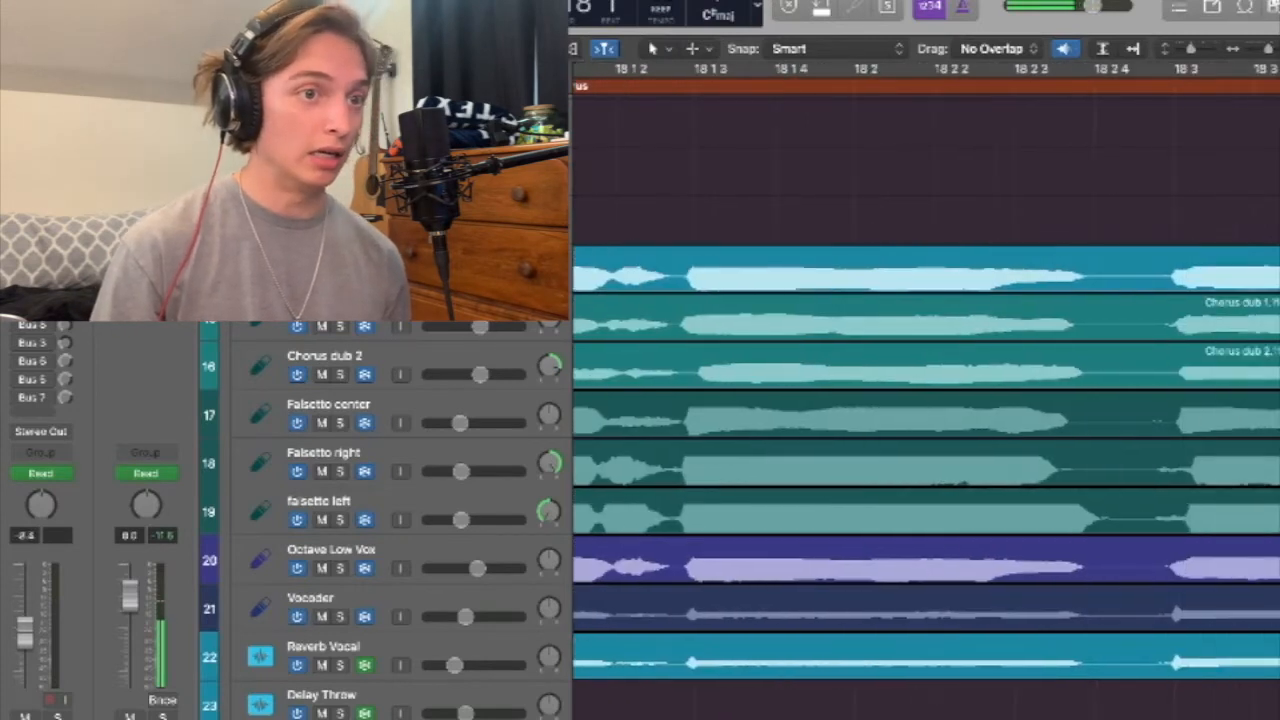
scroll(926, 400, "right", 5)
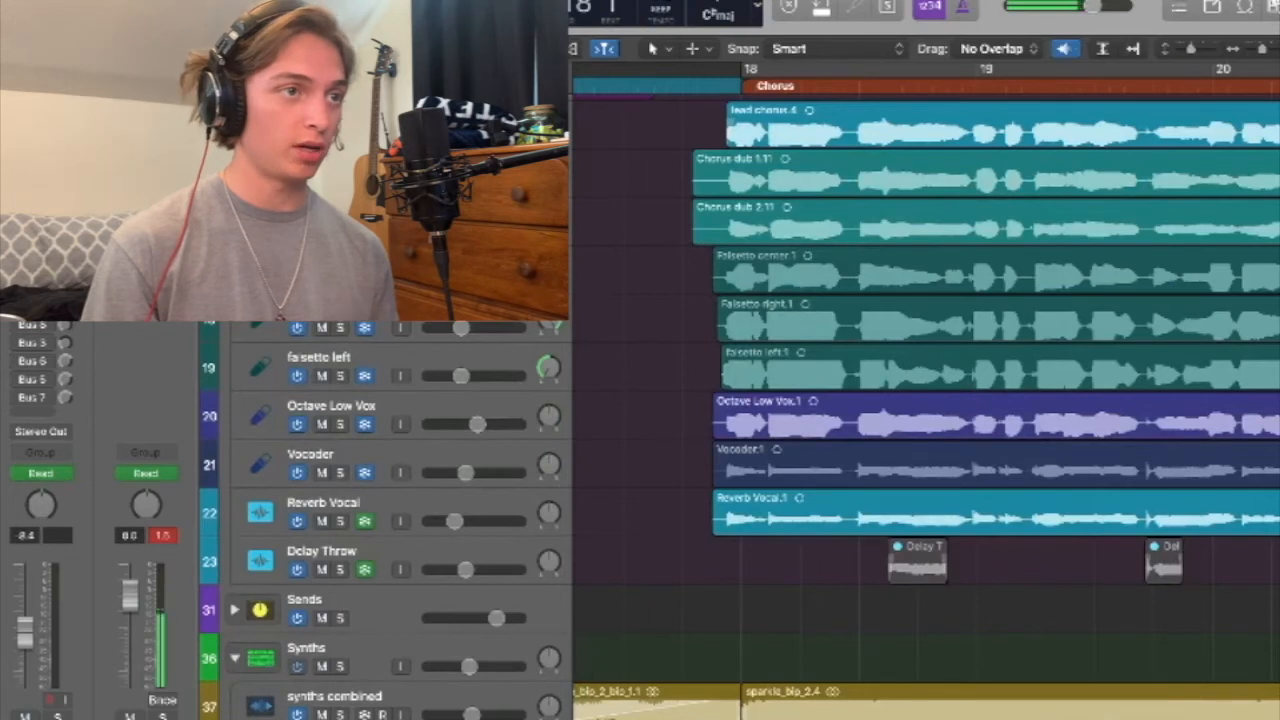
Audition the Falsetto center track soloed at the start of the chorus, adding Falsetto right and falsetto left one after the other.
scroll(925, 340, "down", 2)
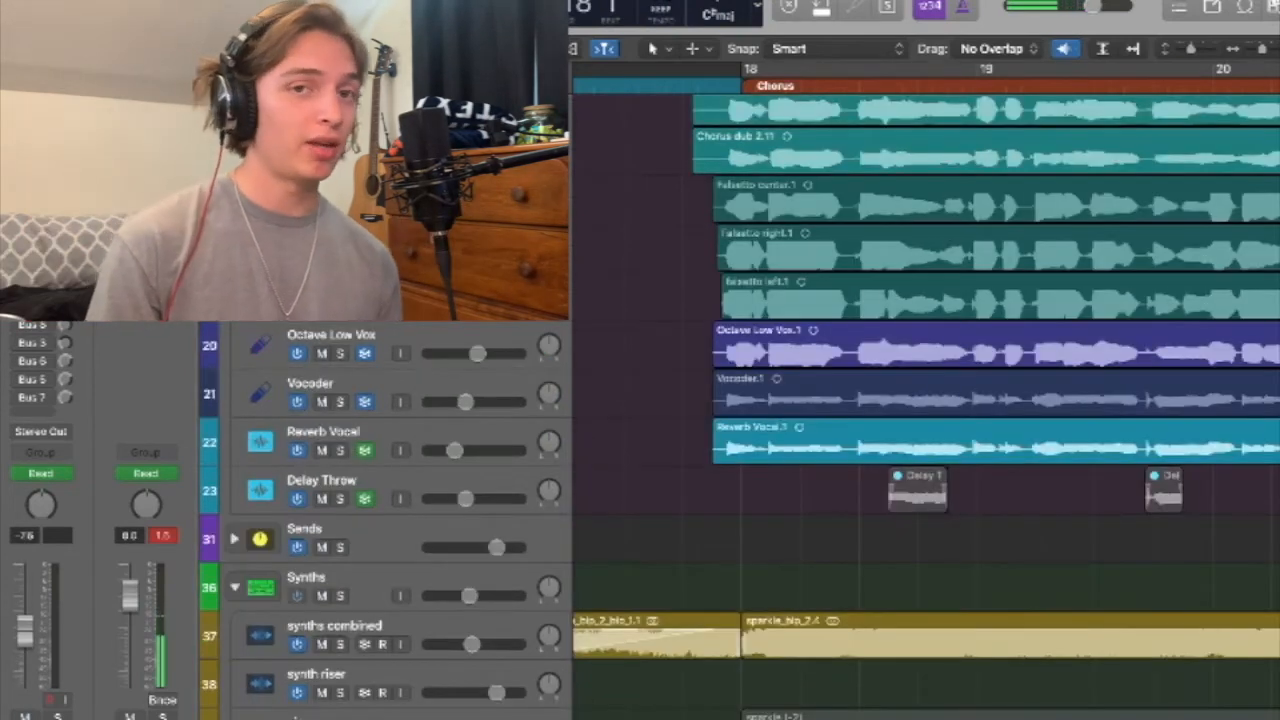
key("s")
key("space")
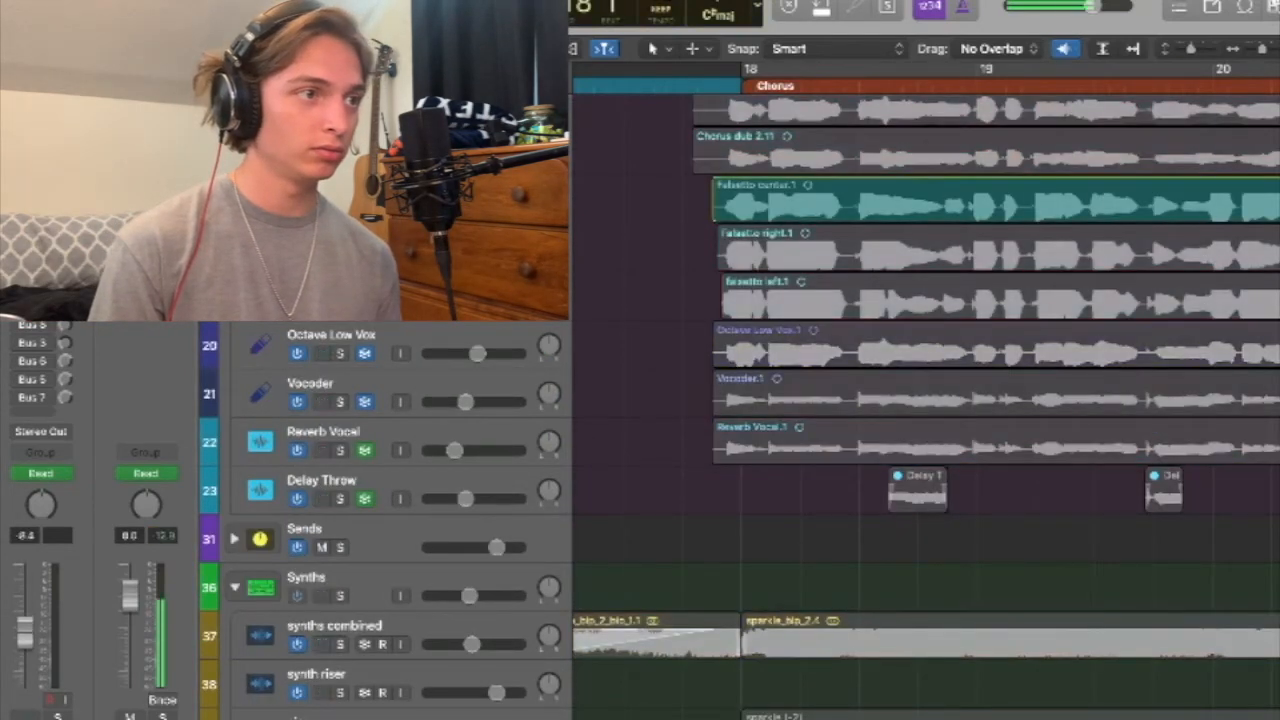
left_click(340, 257)
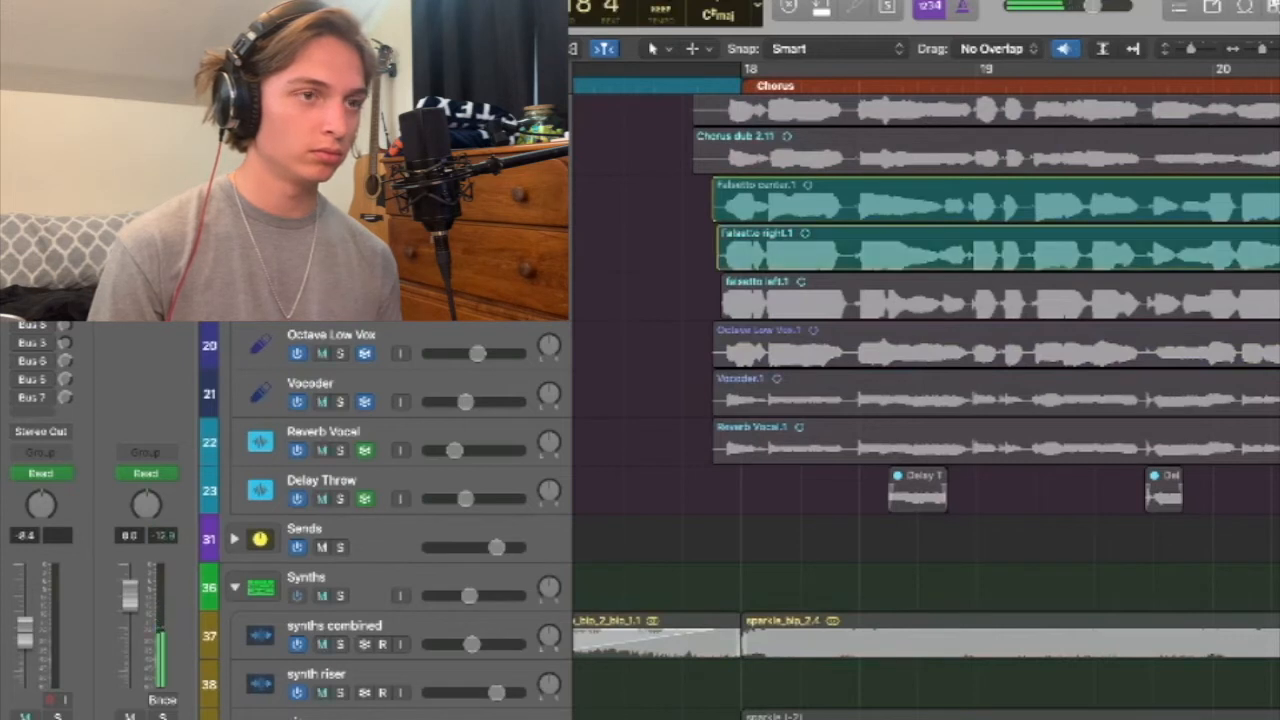
left_click(340, 305)
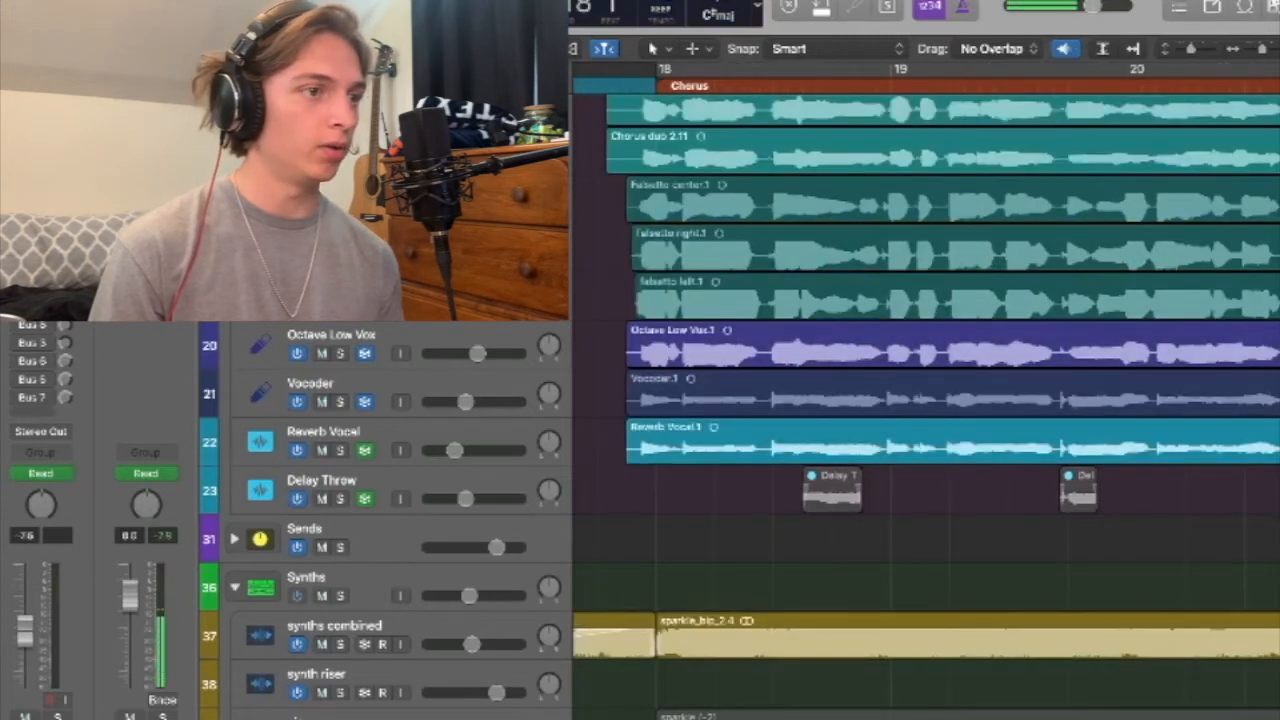
Audition the Octave Low Vox and Vocoder tracks soloed one after the other at the start of the chorus.
left_click(340, 354)
key("space")
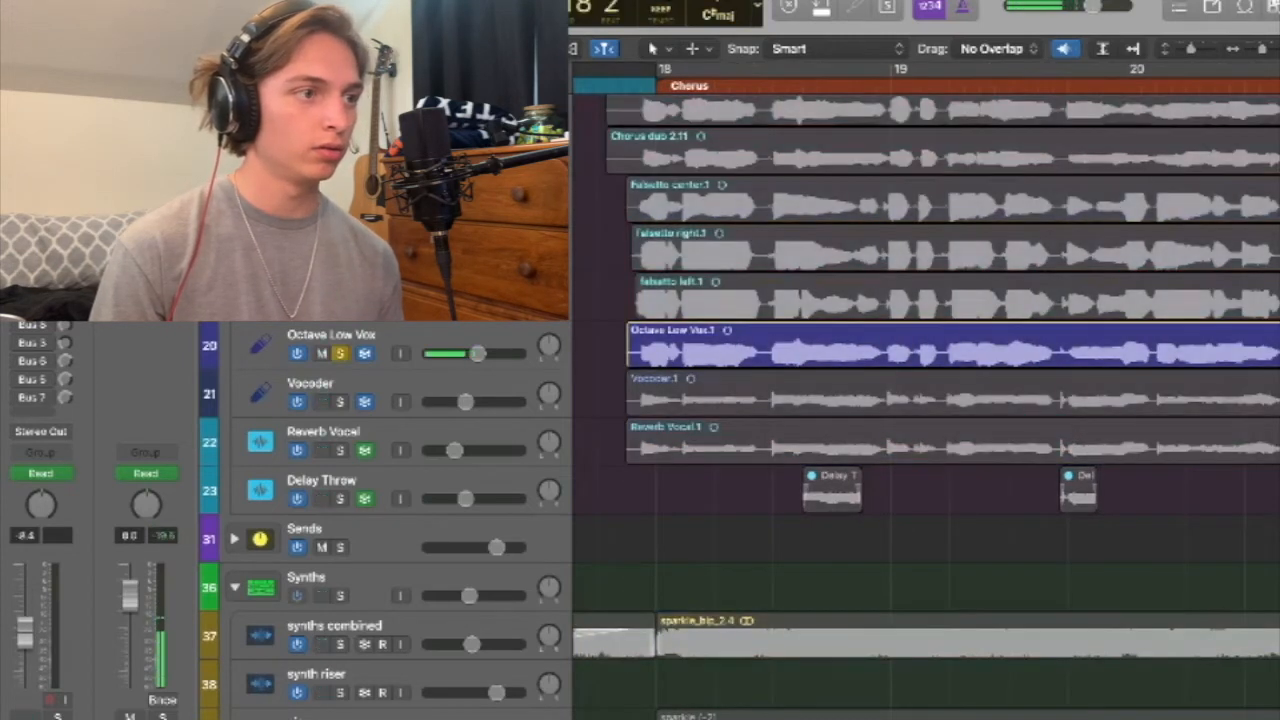
left_click(340, 354)
left_click(340, 401)
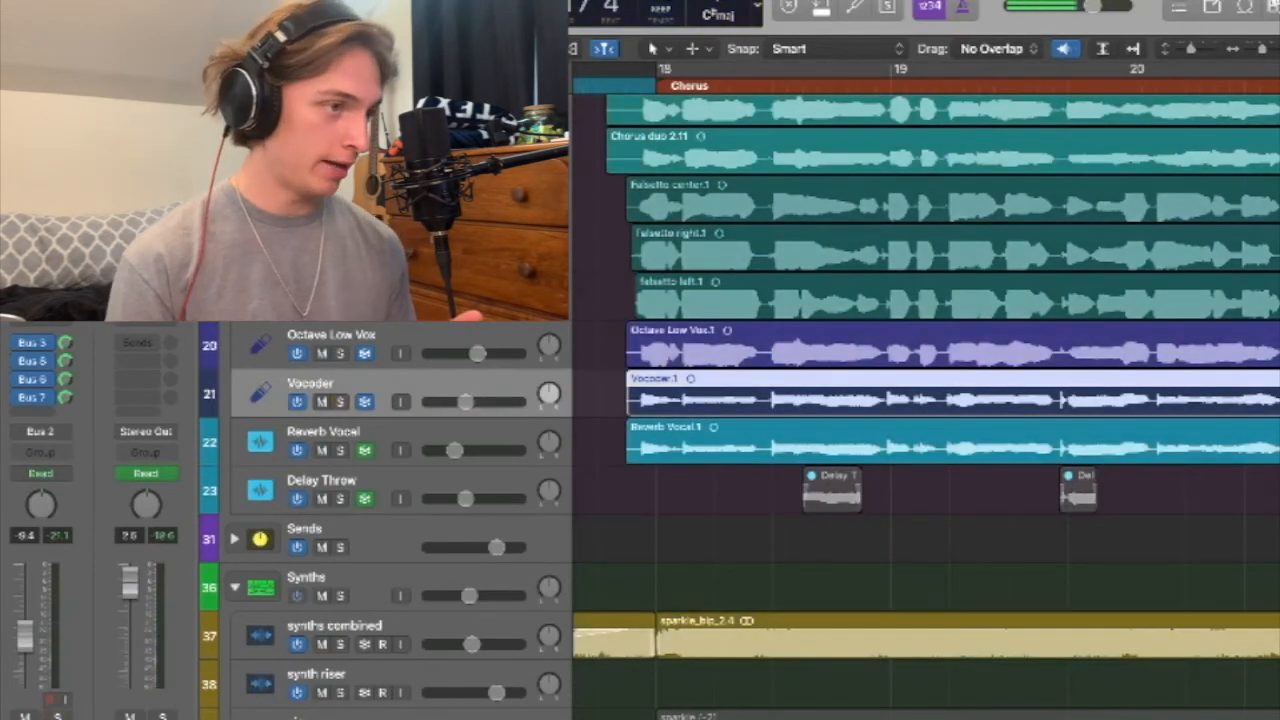
Select the Reverb Vocal track and audition it soloed at bar 18.
key("Down")
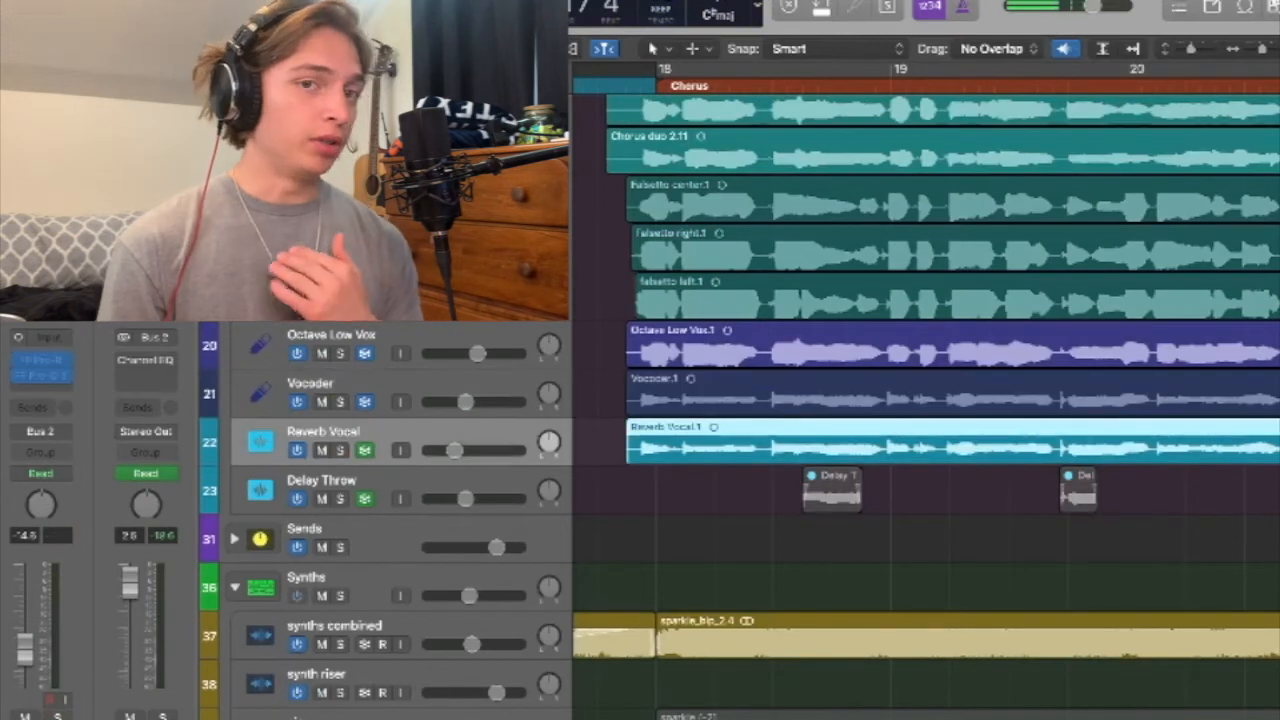
scroll(925, 400, "up", 4)
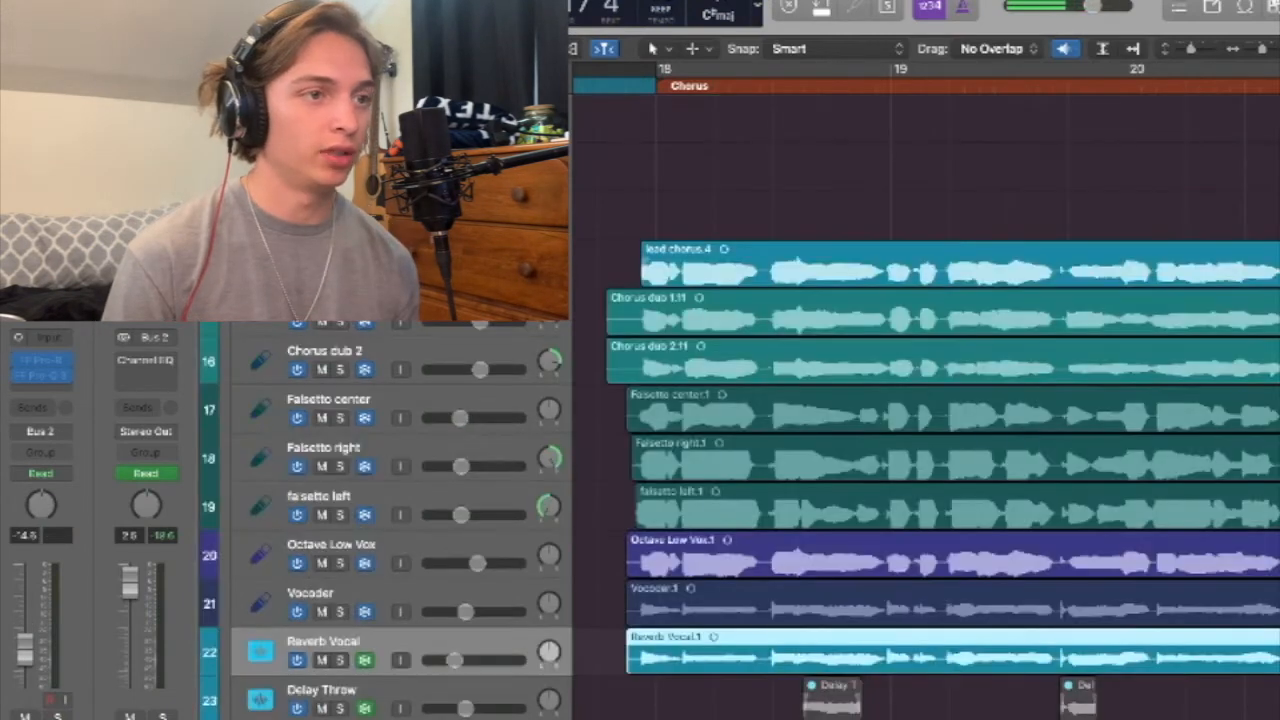
scroll(925, 400, "down", 3)
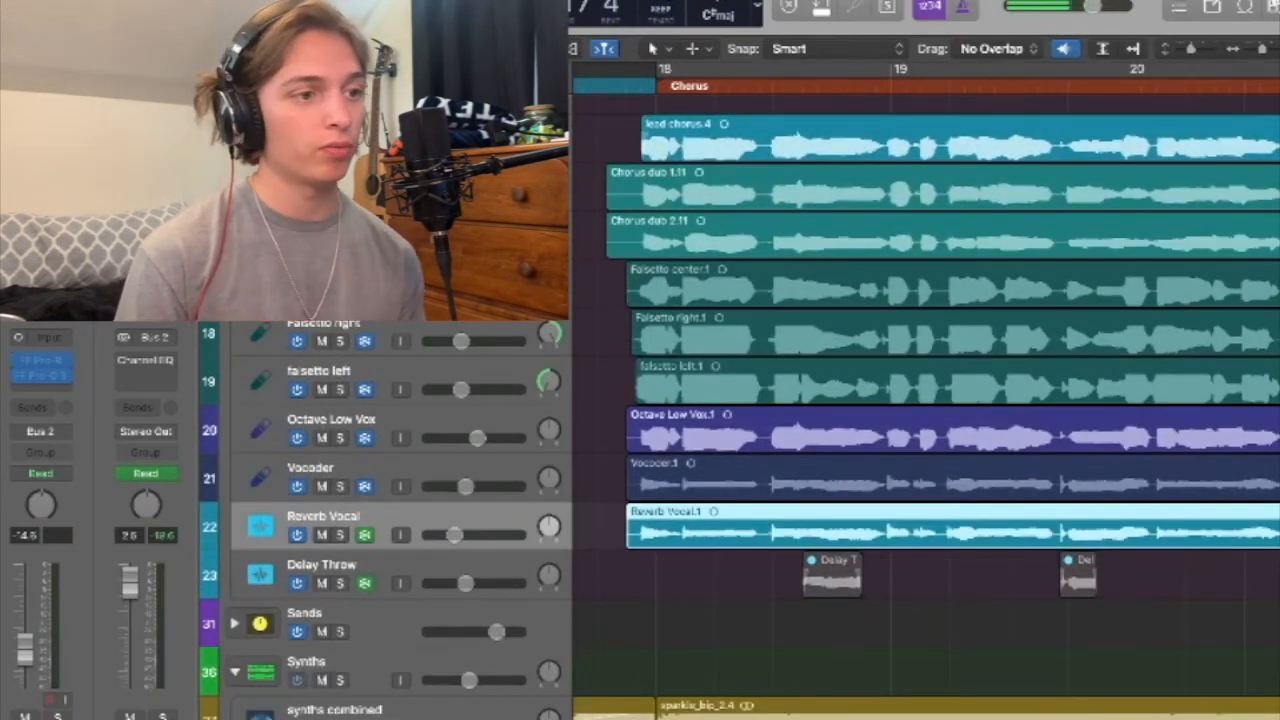
key("s")
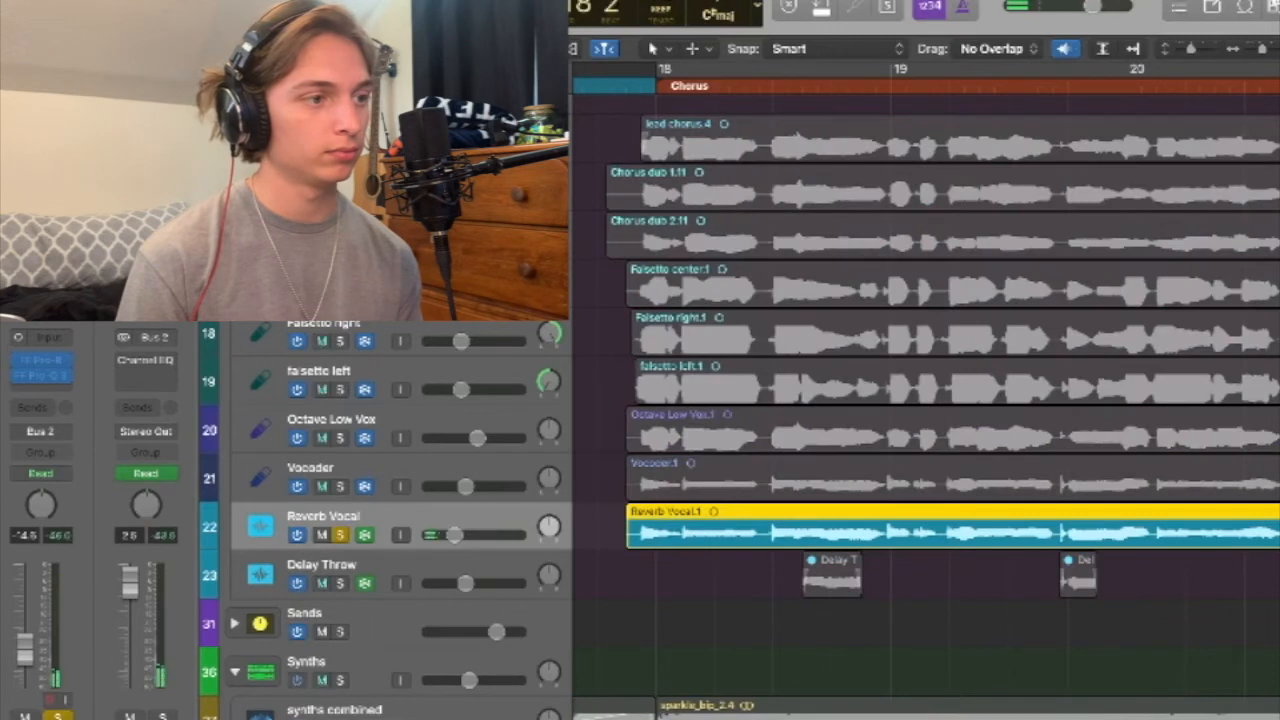
Audition the harmony 1 and harmony 2 tracks soloed from bar 22 of the chorus.
scroll(925, 400, "up", 4)
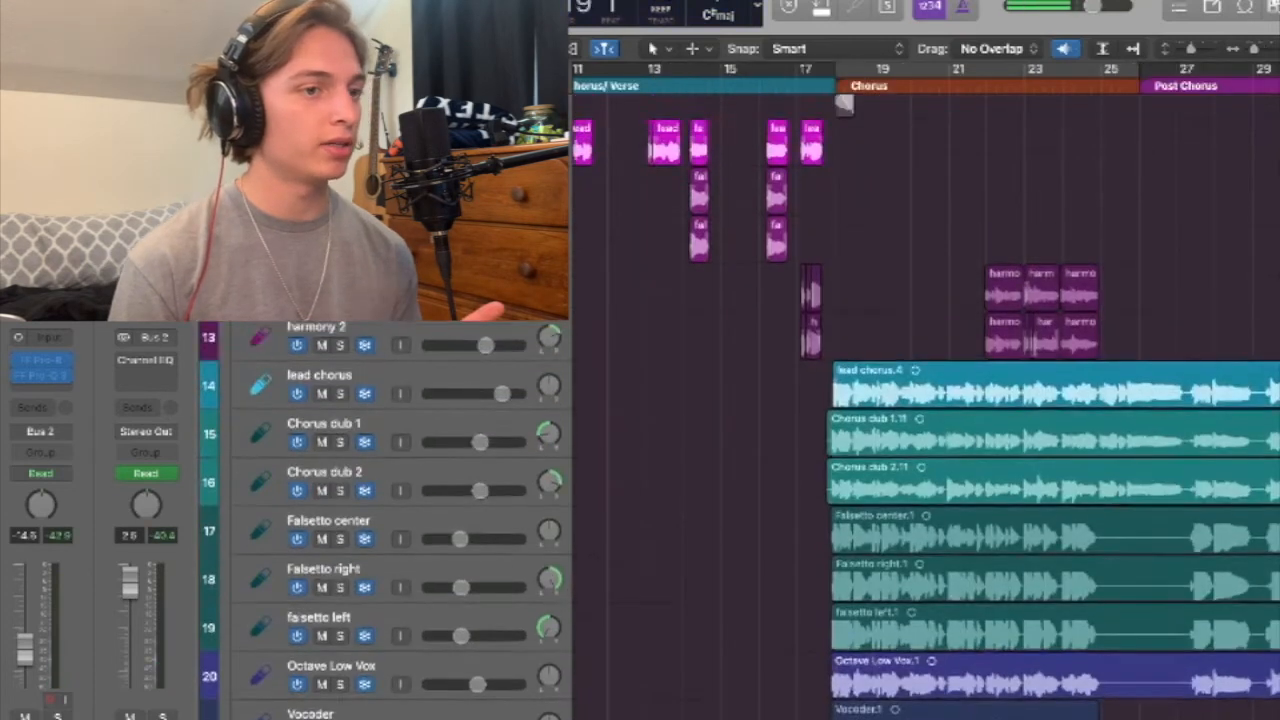
scroll(925, 400, "right", 2)
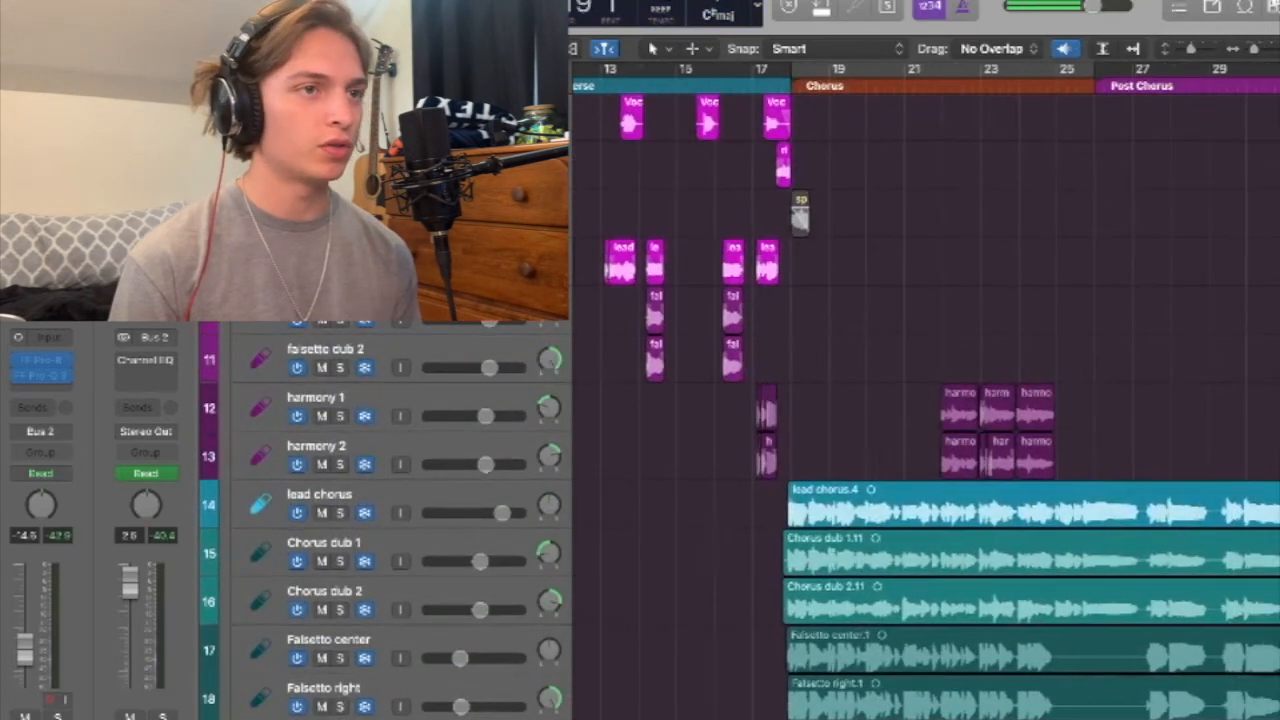
scroll(963, 400, "up", 5)
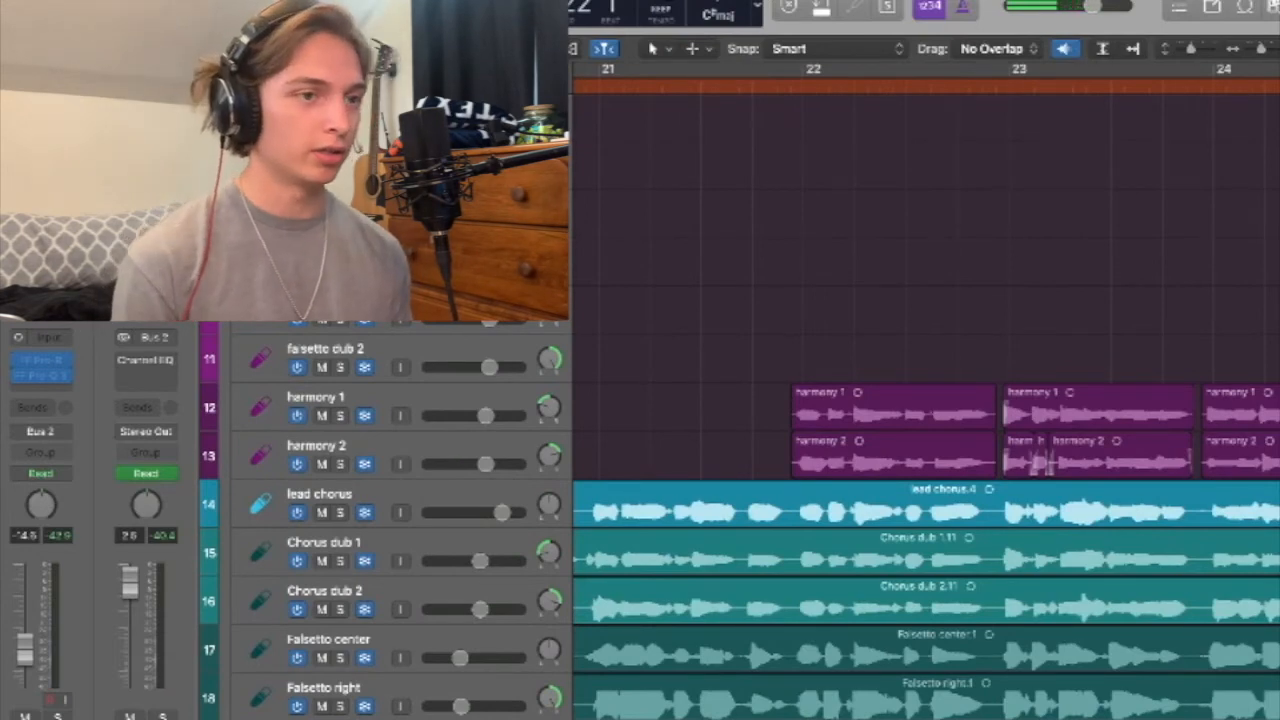
left_click(340, 416)
left_click(340, 416)
left_click_drag(340, 416, 340, 464)
key("space")
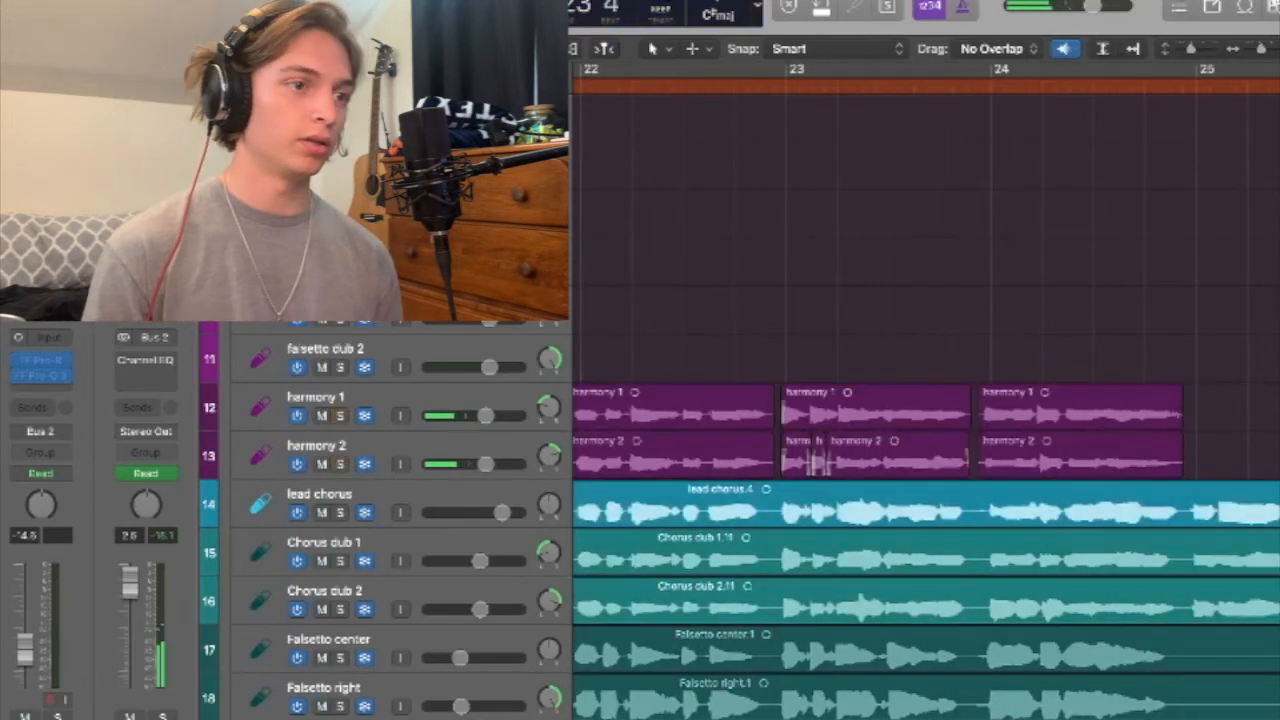
Play the harmonies from bar 22 together with the rest of the chorus vocals.
key("super+Left")
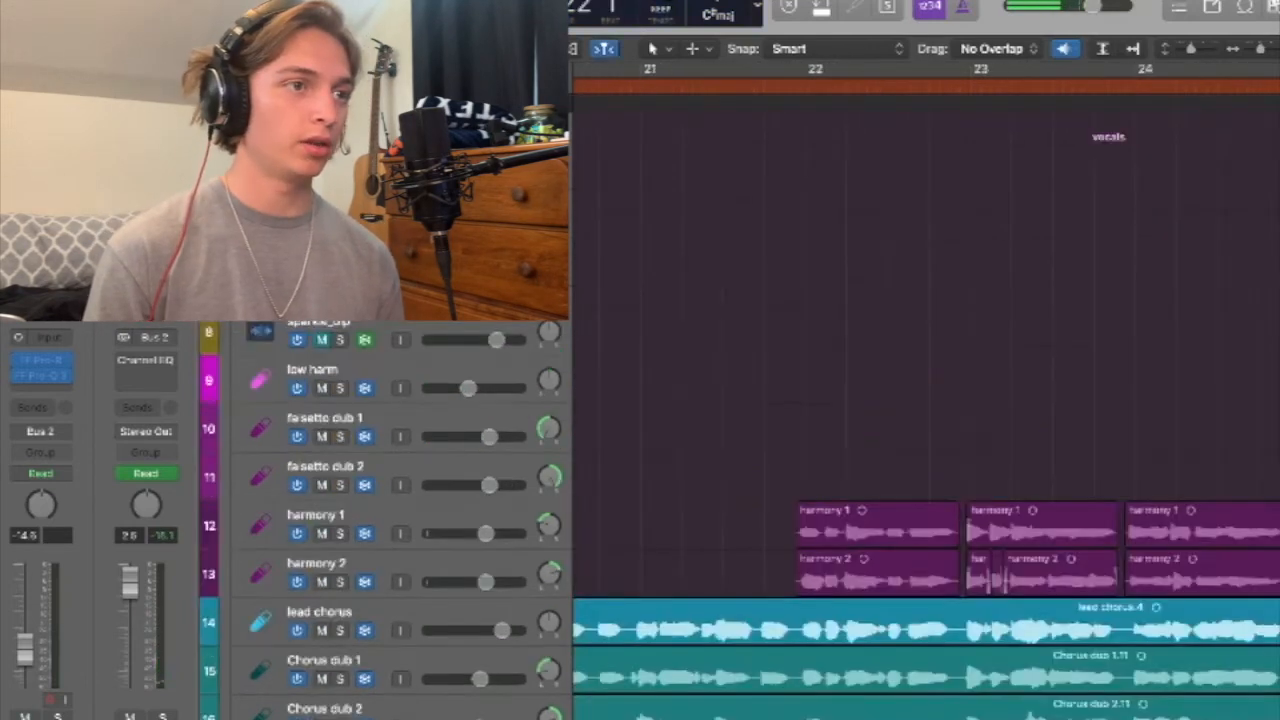
scroll(925, 400, "left", 2)
key("space")
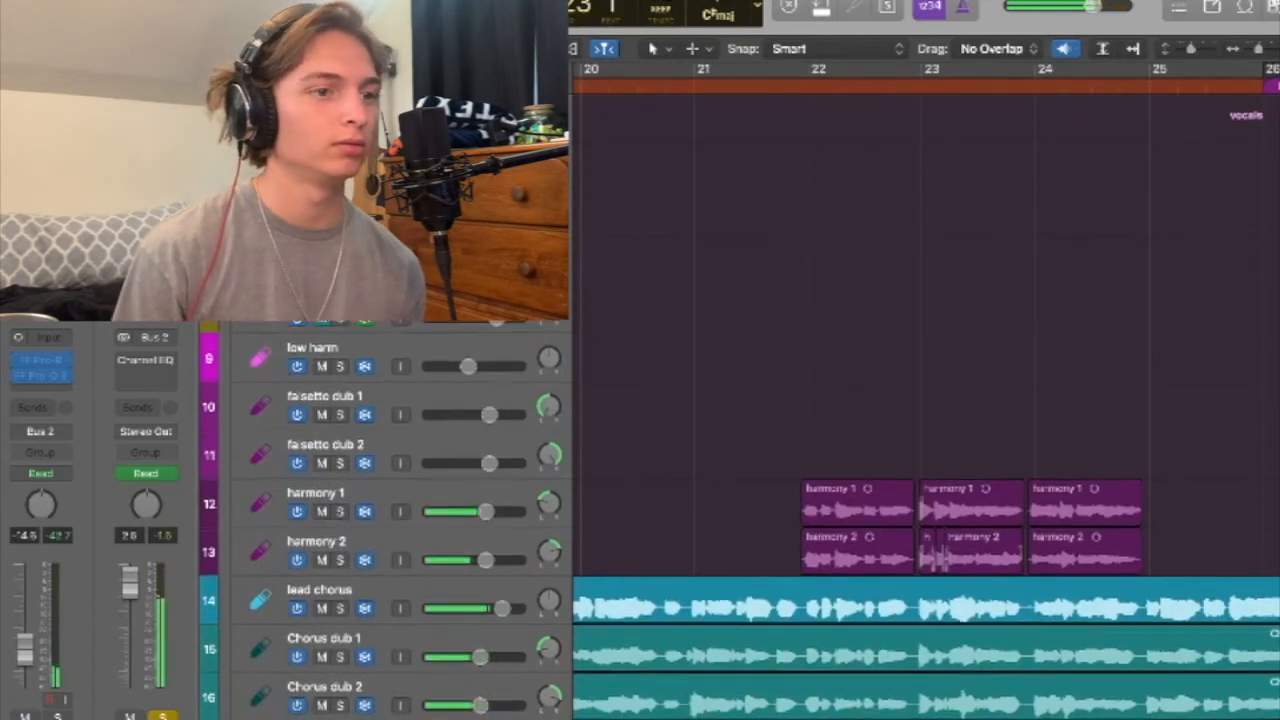
Look over the vocal arrangement from the second post chorus to the final chorus and place the playhead at bar 64 in the bridge.
scroll(720, 520, "down", 4)
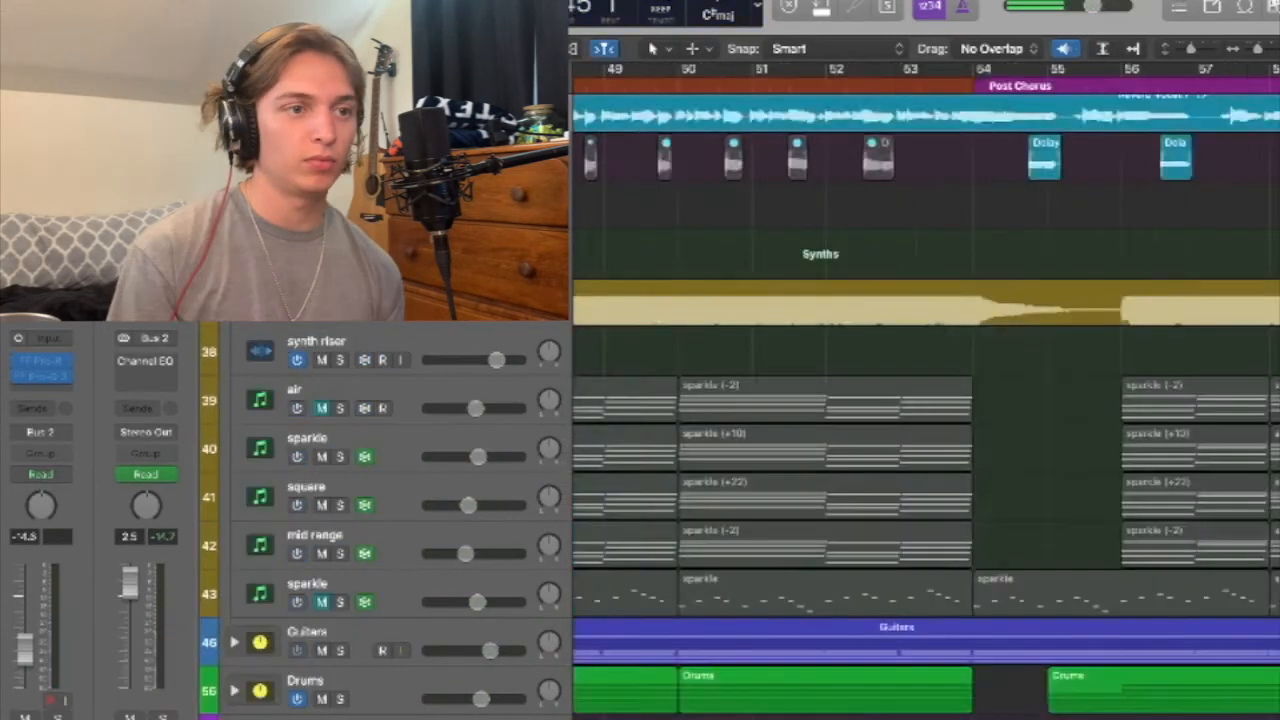
scroll(925, 400, "up", 10)
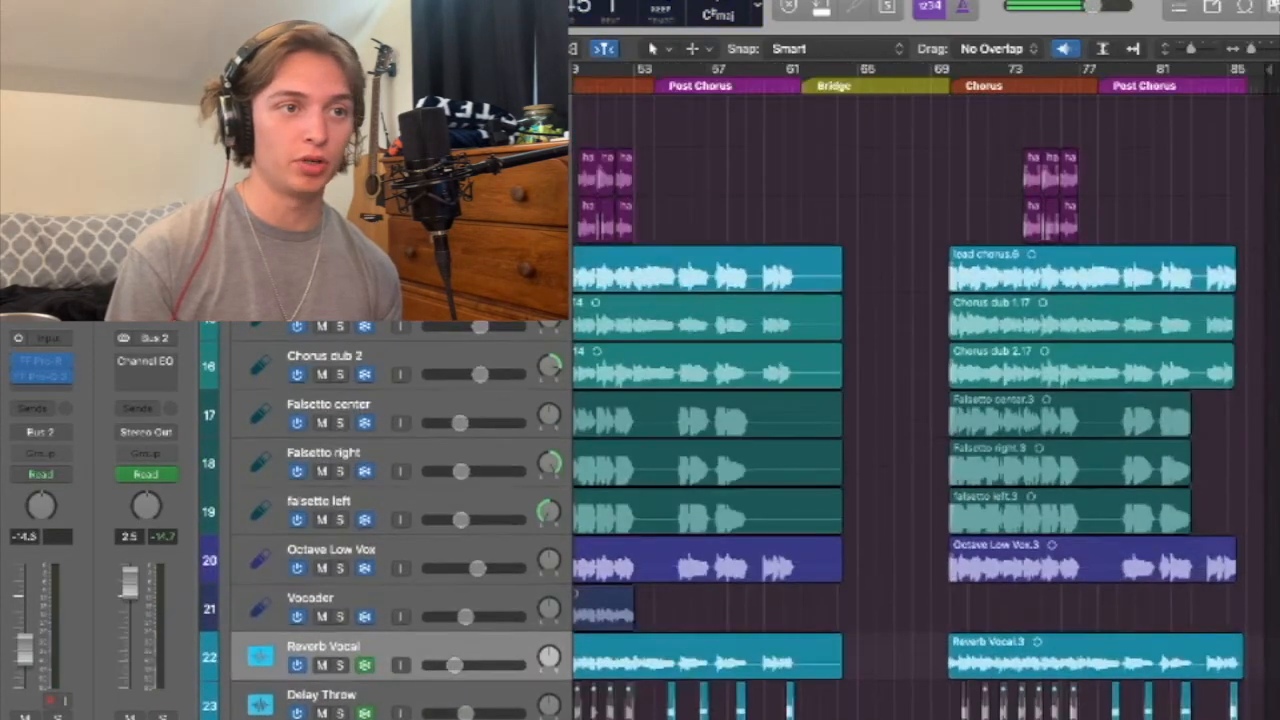
scroll(845, 400, "up", 6)
scroll(845, 400, "down", 2)
left_click(841, 69)
scroll(841, 300, "up", 8)
scroll(841, 300, "right", 4)
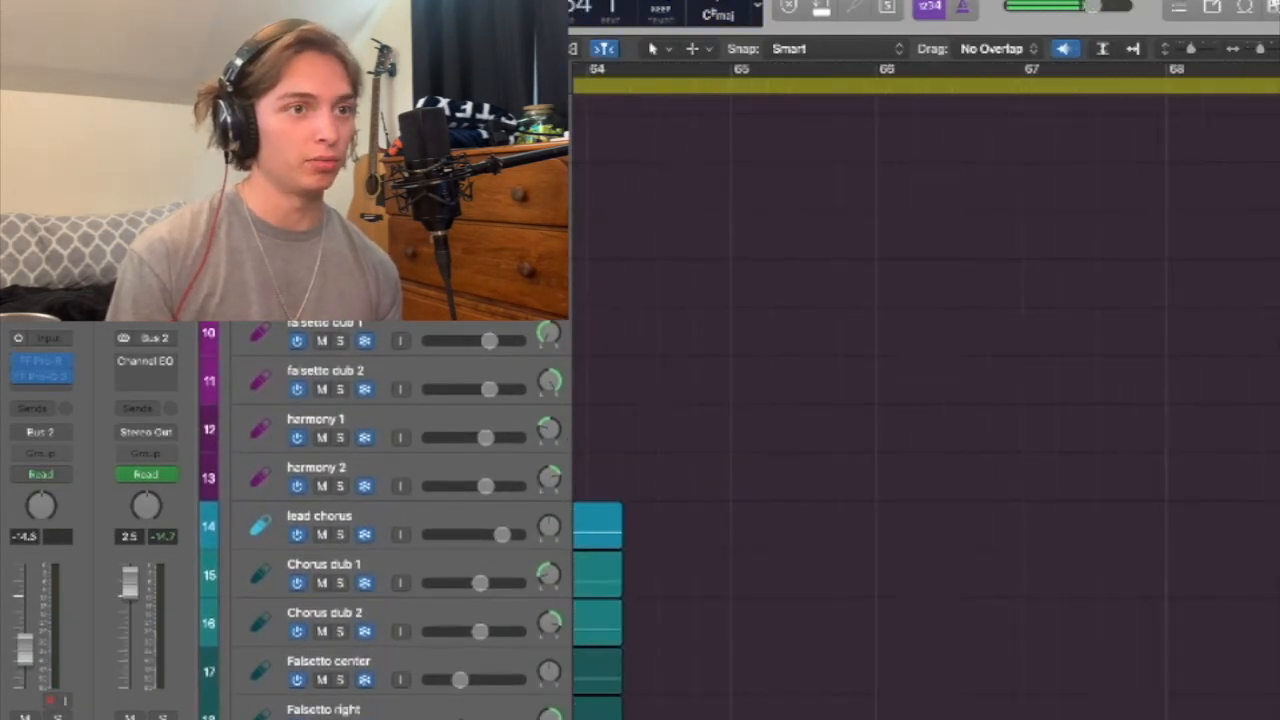
Expand the Wet track stack and audition its vocals soloed in the bridge.
scroll(900, 400, "down", 10)
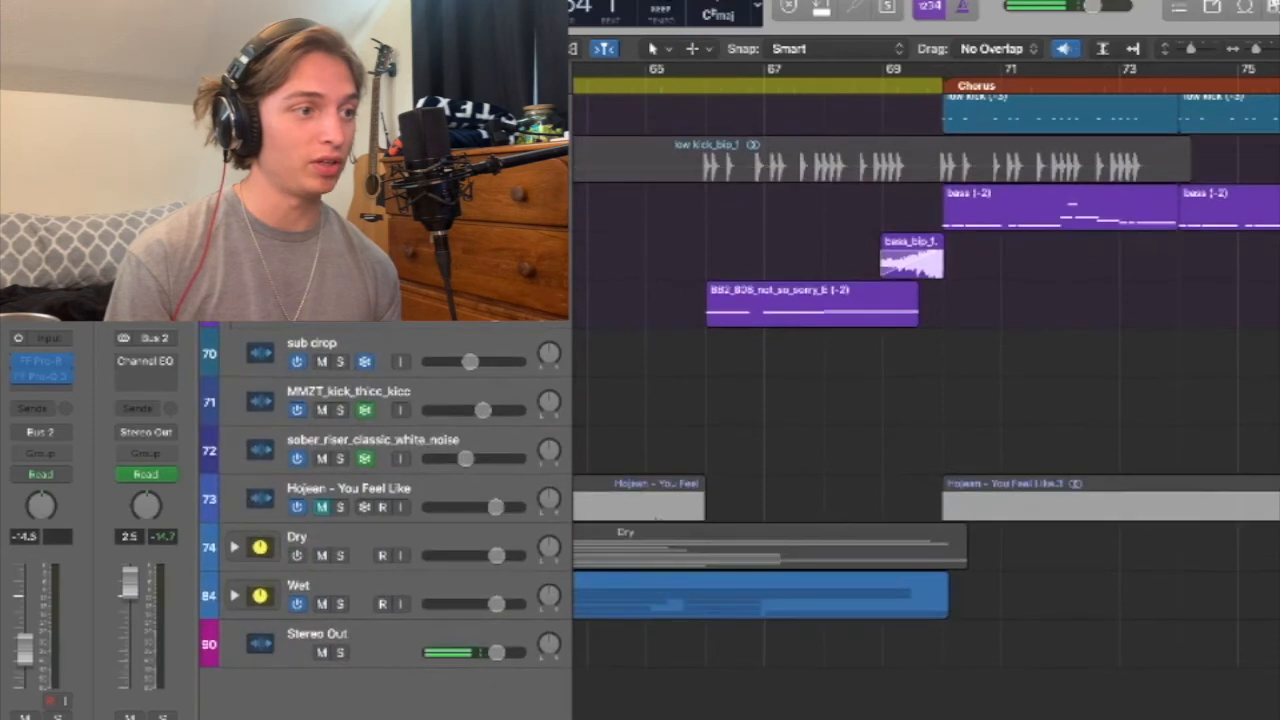
left_click(235, 595)
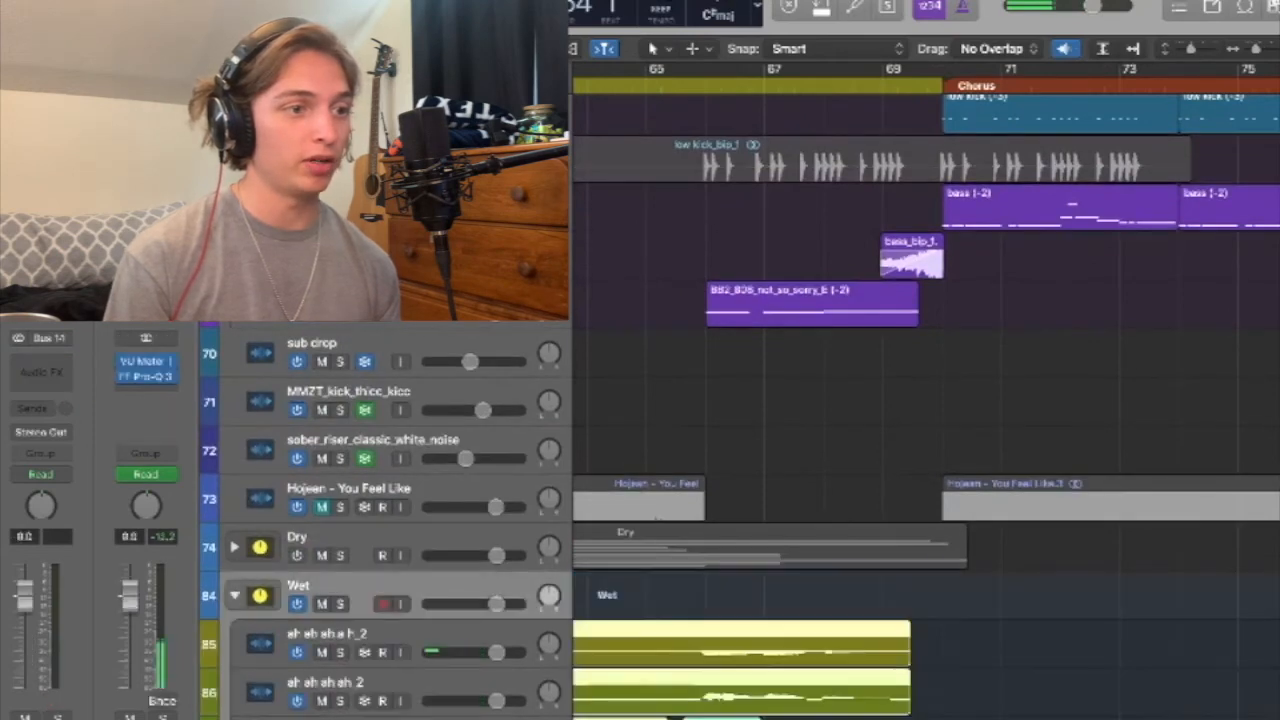
scroll(925, 400, "down", 8)
scroll(925, 400, "up", 6)
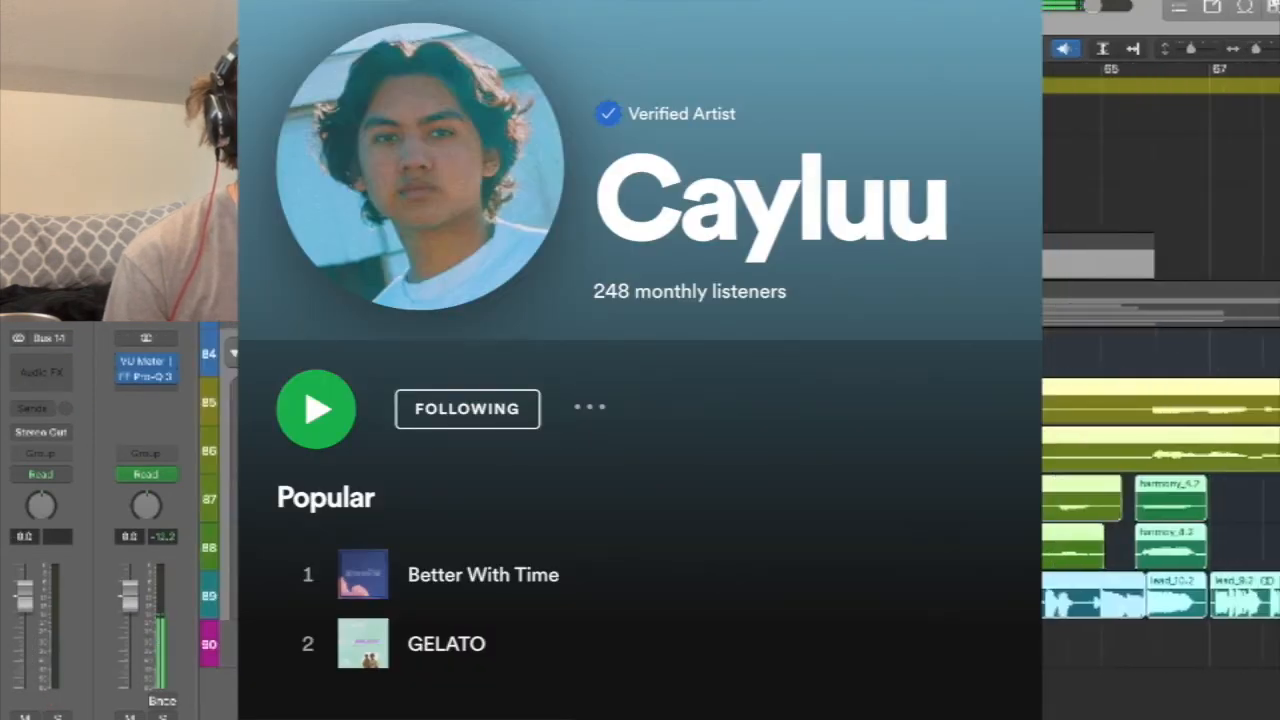
scroll(925, 400, "right", 3)
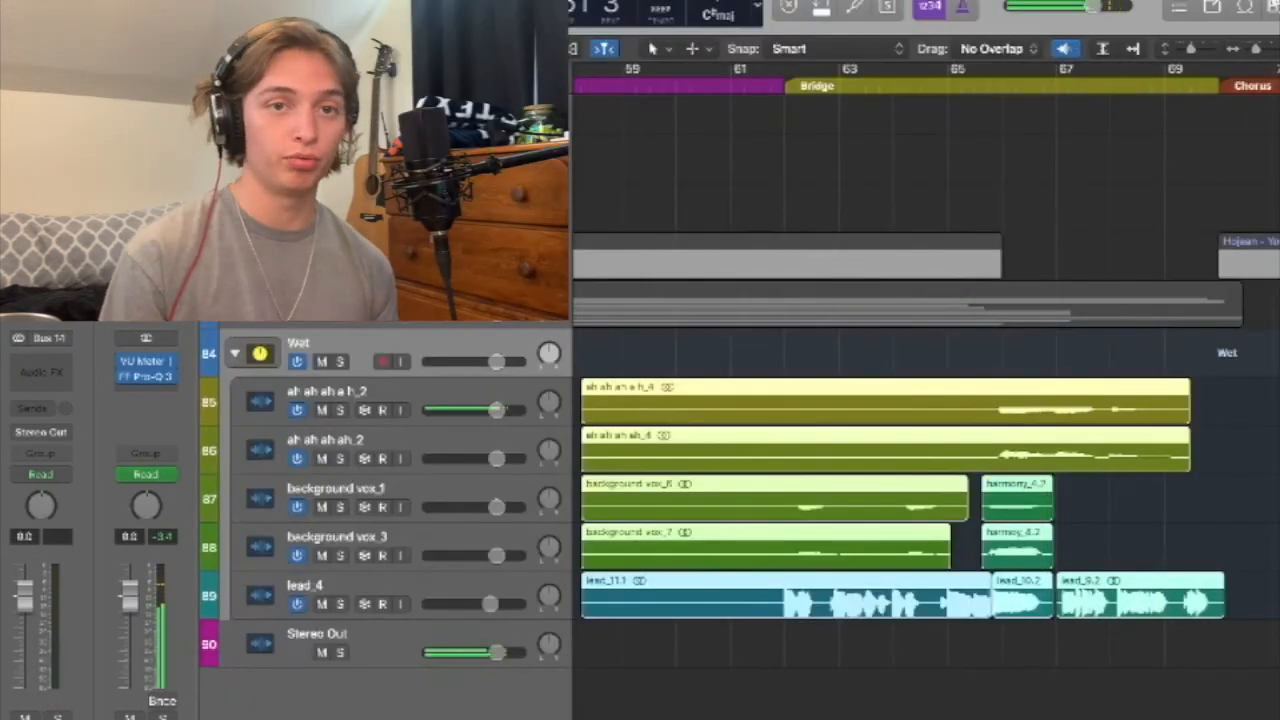
key("s")
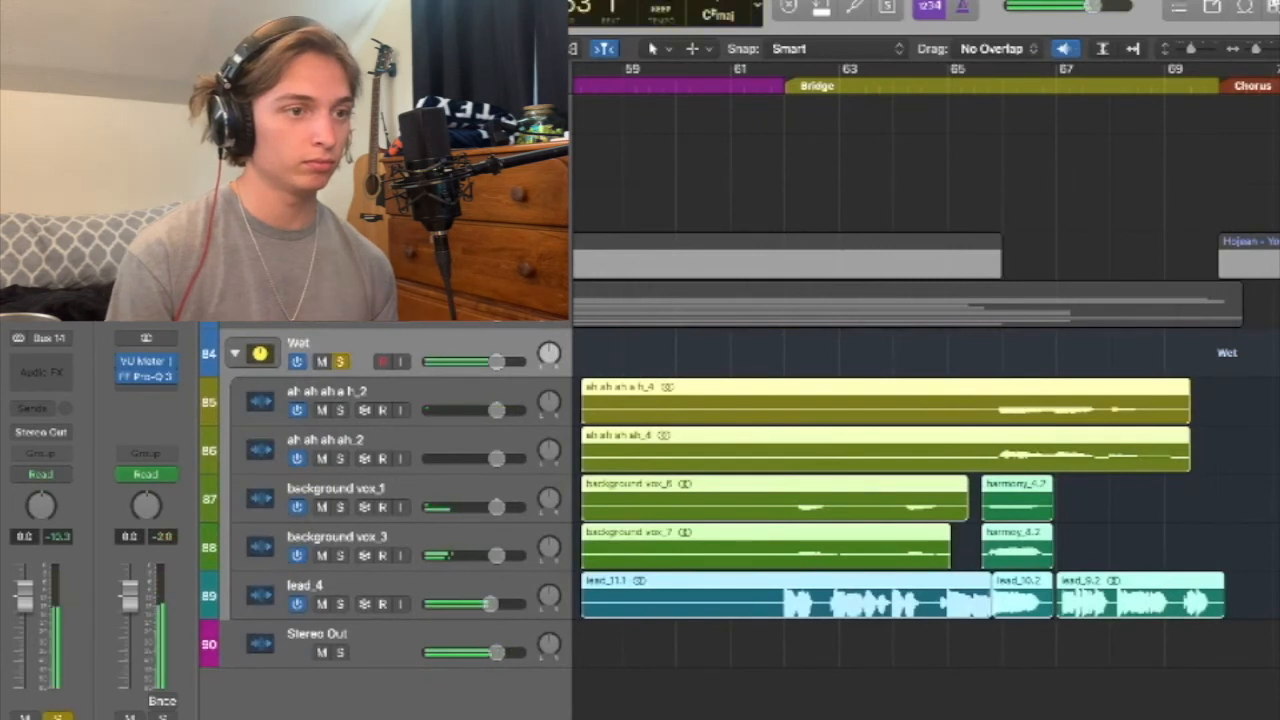
scroll(900, 500, "right", 3)
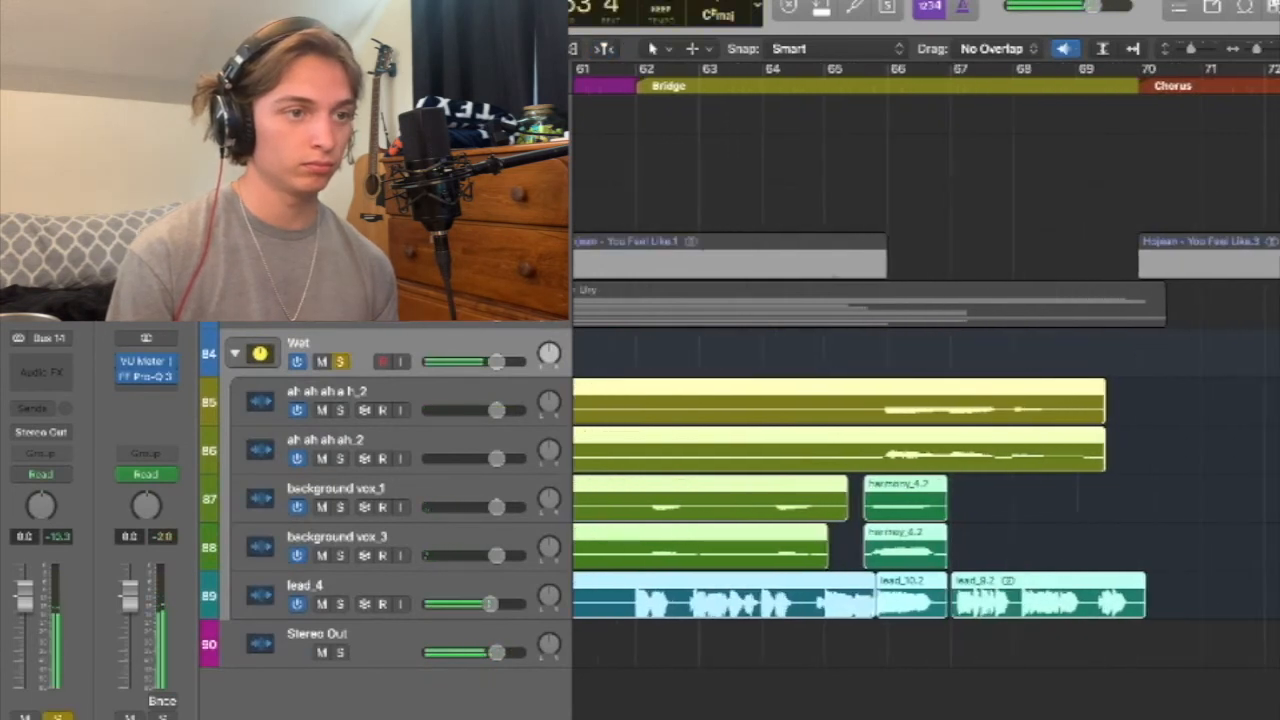
Expand the Dry track stack, switch it on and mute the Wet stack to hear the unprocessed bridge vocals.
scroll(760, 500, "up", 5)
left_click(760, 650)
scroll(925, 500, "right", 5)
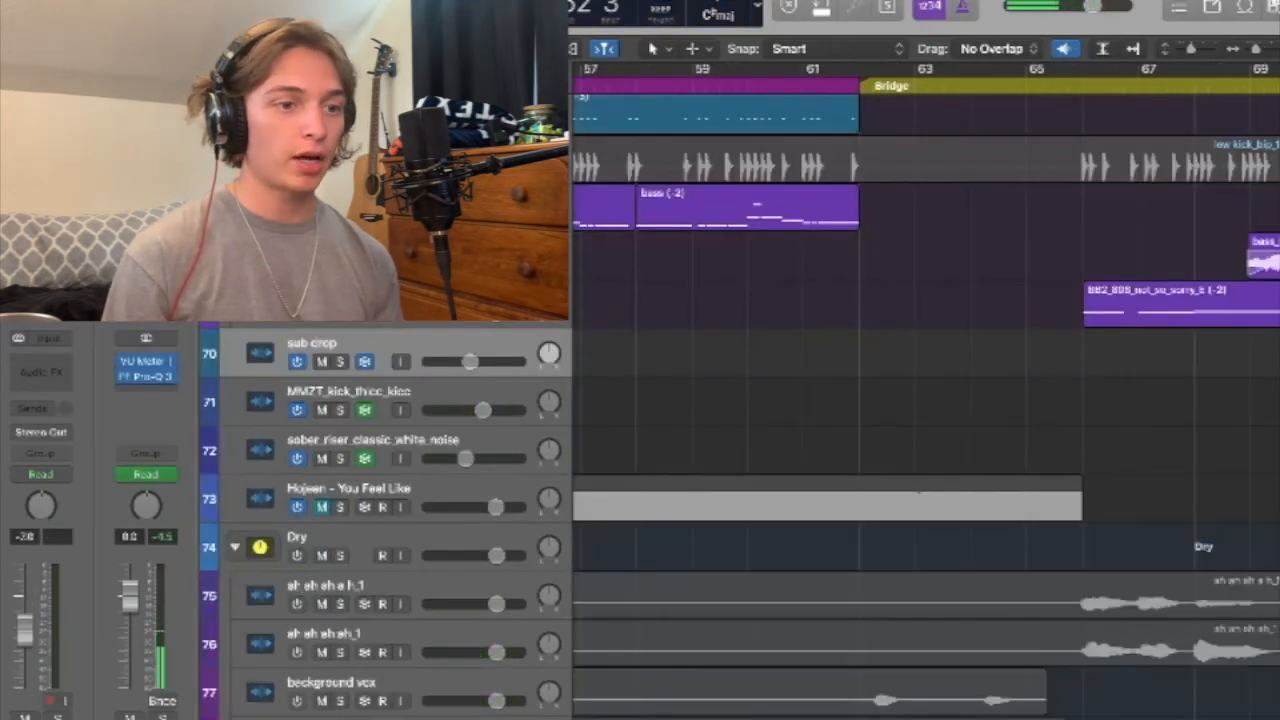
scroll(925, 410, "down", 5)
left_click(297, 304)
scroll(925, 410, "down", 2)
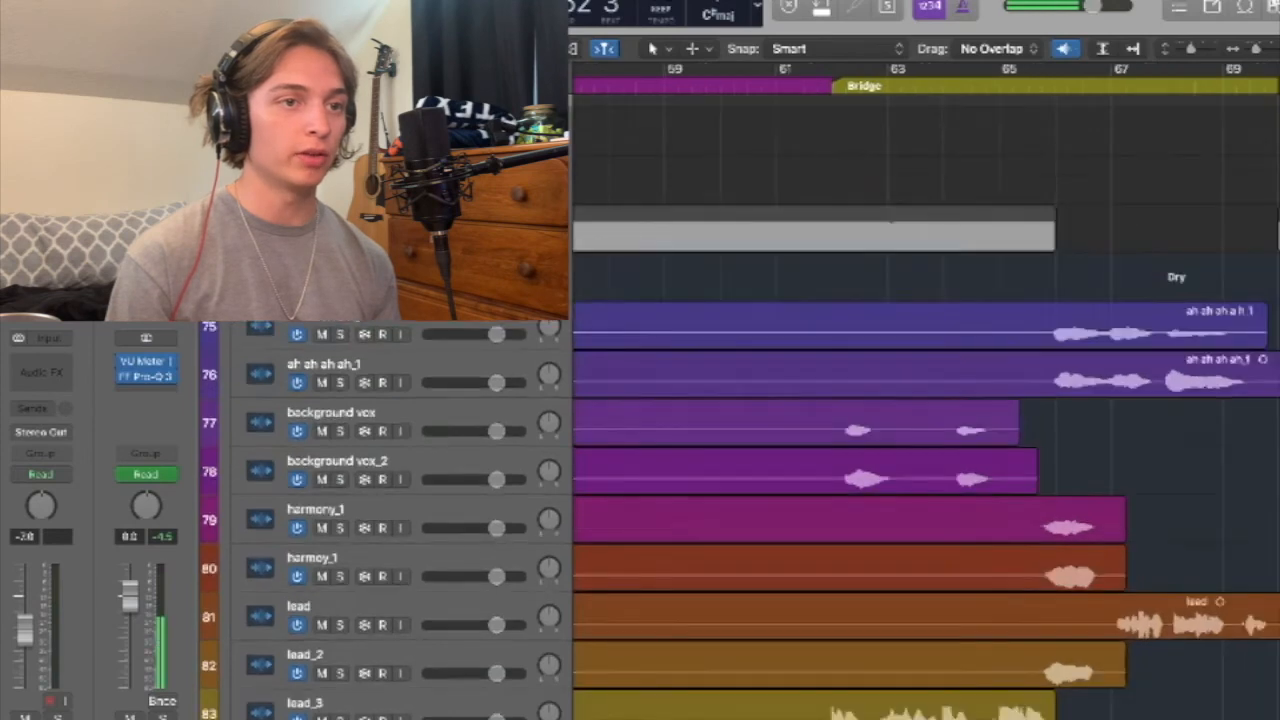
scroll(925, 410, "down", 2)
left_click(322, 624)
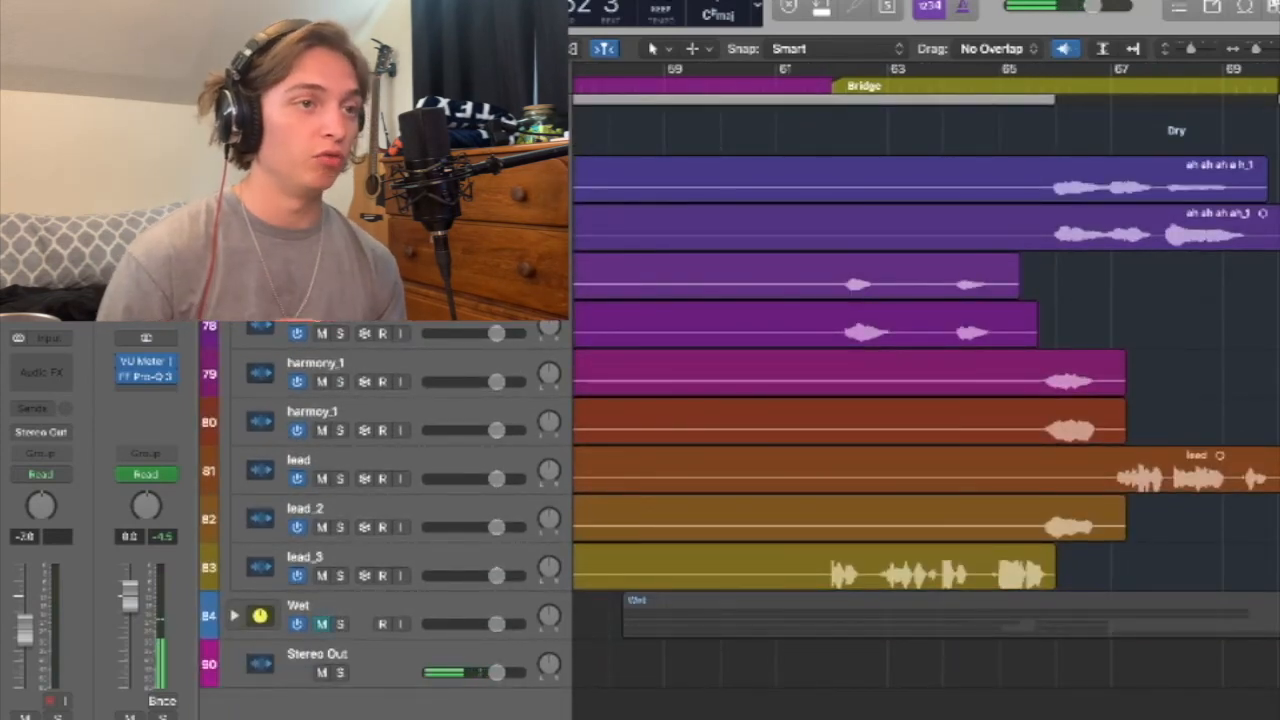
Examine the Wet stack's vocal tracks across the bridge.
scroll(1120, 400, "down", 10)
scroll(1120, 400, "up", 10)
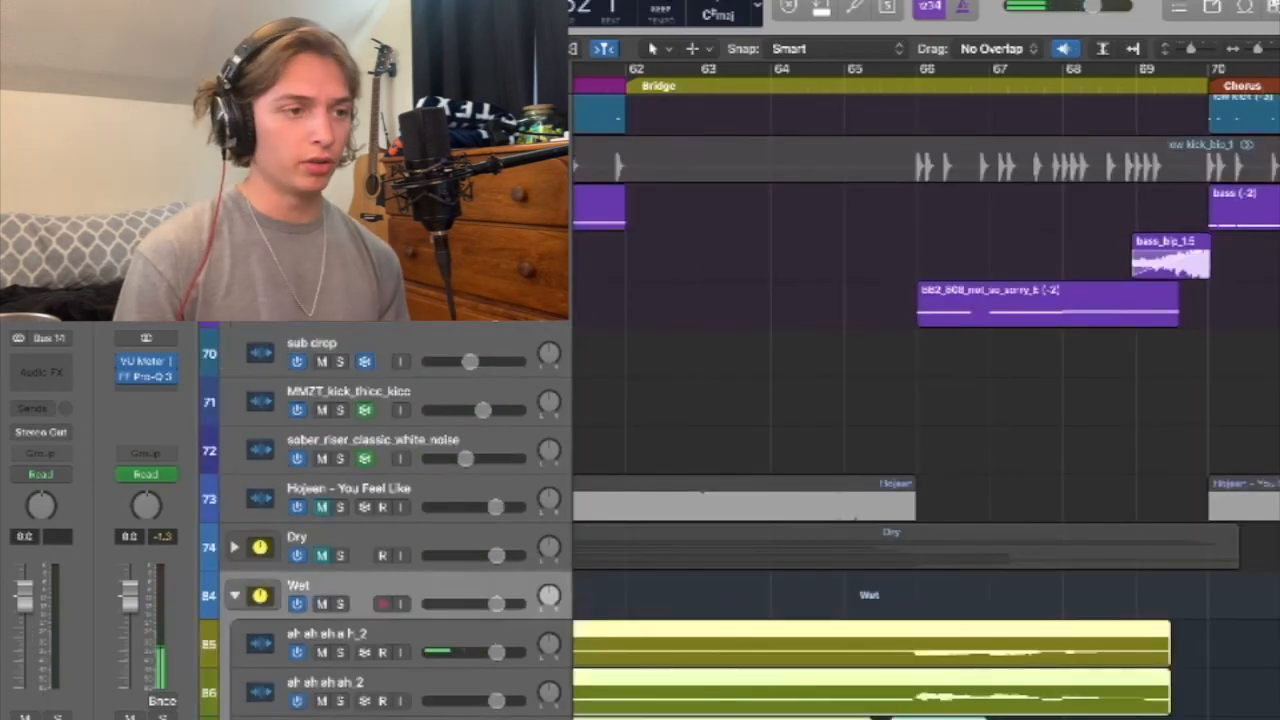
scroll(900, 450, "down", 5)
scroll(900, 450, "left", 2)
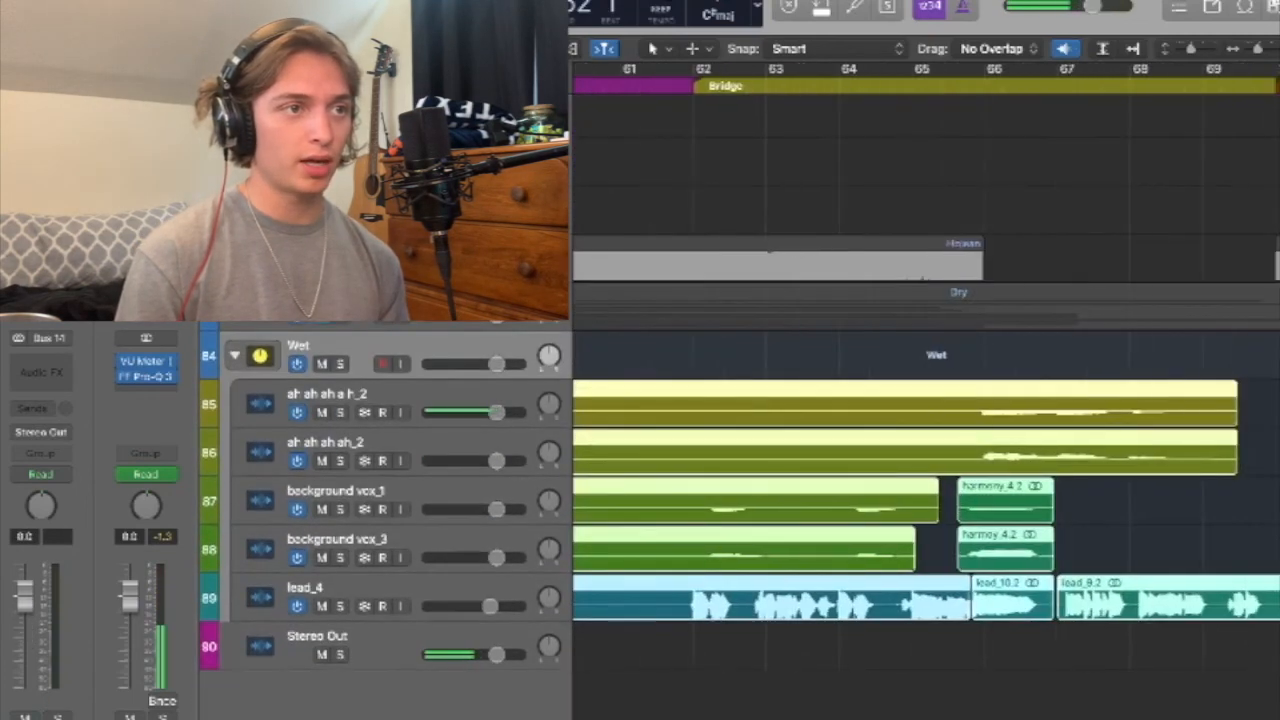